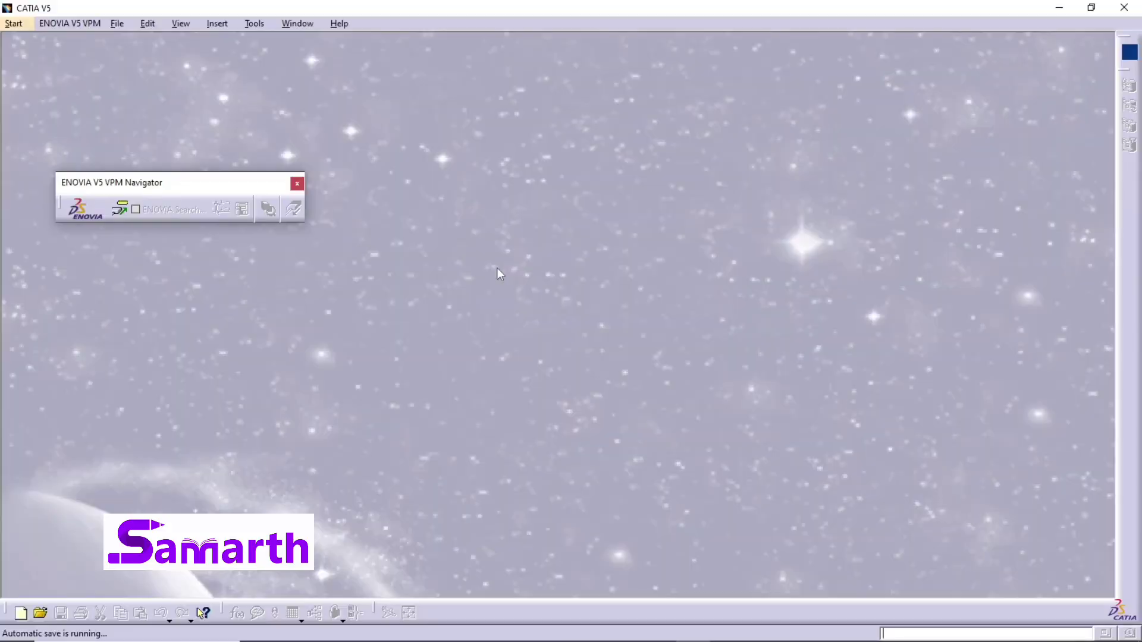
- Create a new Part1 in the Part Design workbench from Start > Mechanical Design
{"action": "left_click", "coordinate": [21, 24]}
{"action": "mouse_move", "coordinate": [60, 63]}
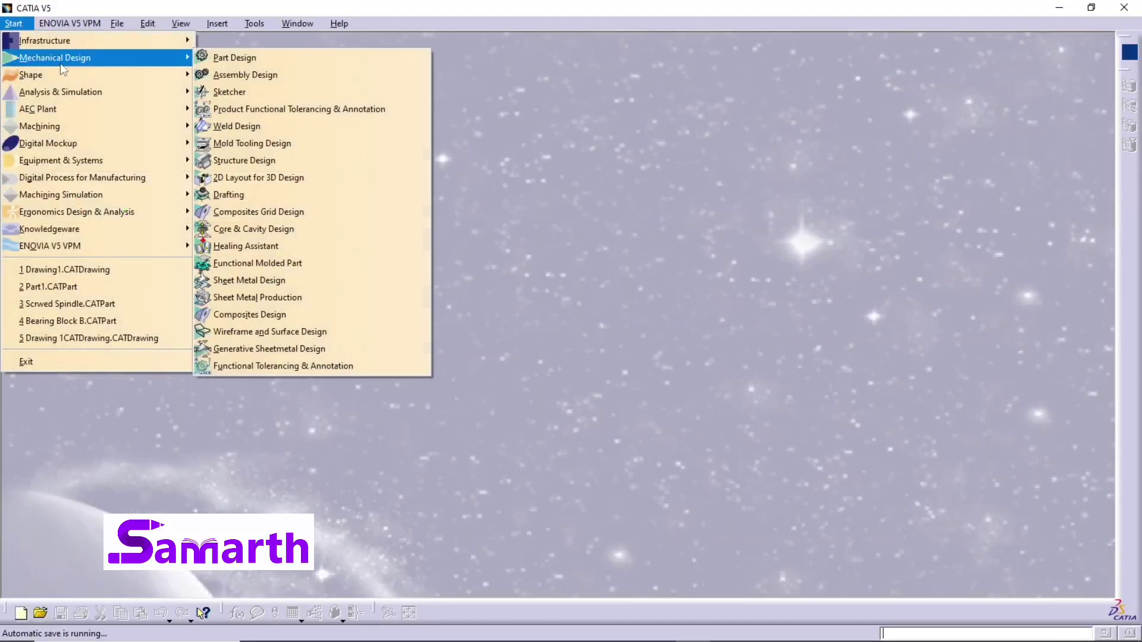
{"action": "left_click", "coordinate": [264, 60]}
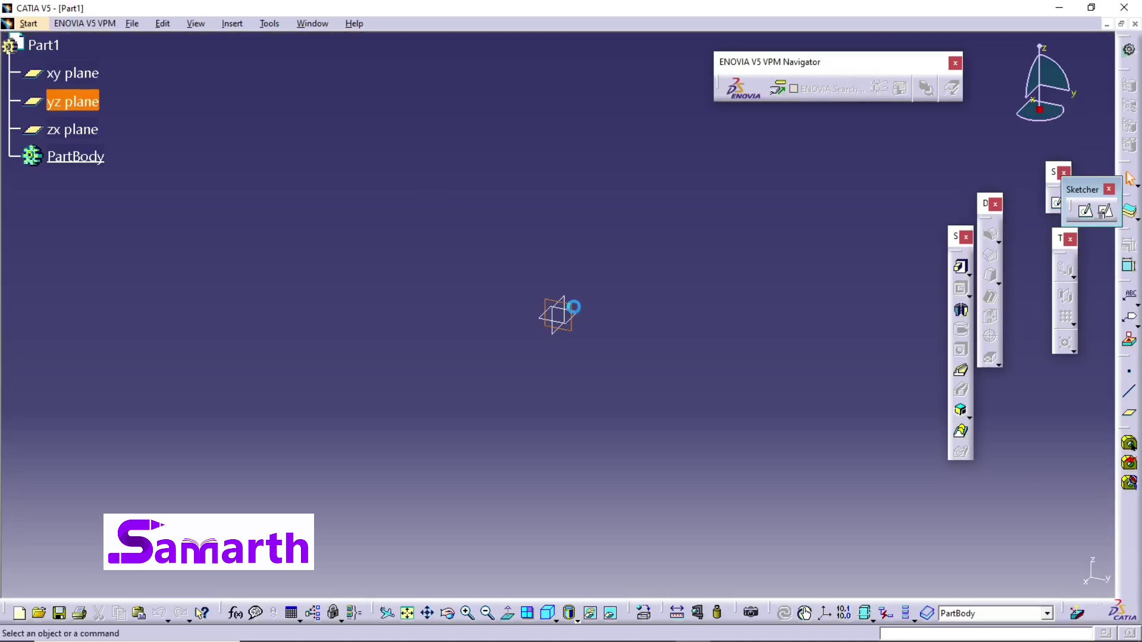
- Open a sketch on the yz plane and keep Millimeter (mm) as the length unit in Options
{"action": "left_click", "coordinate": [580, 312]}
{"action": "left_click", "coordinate": [1093, 213]}
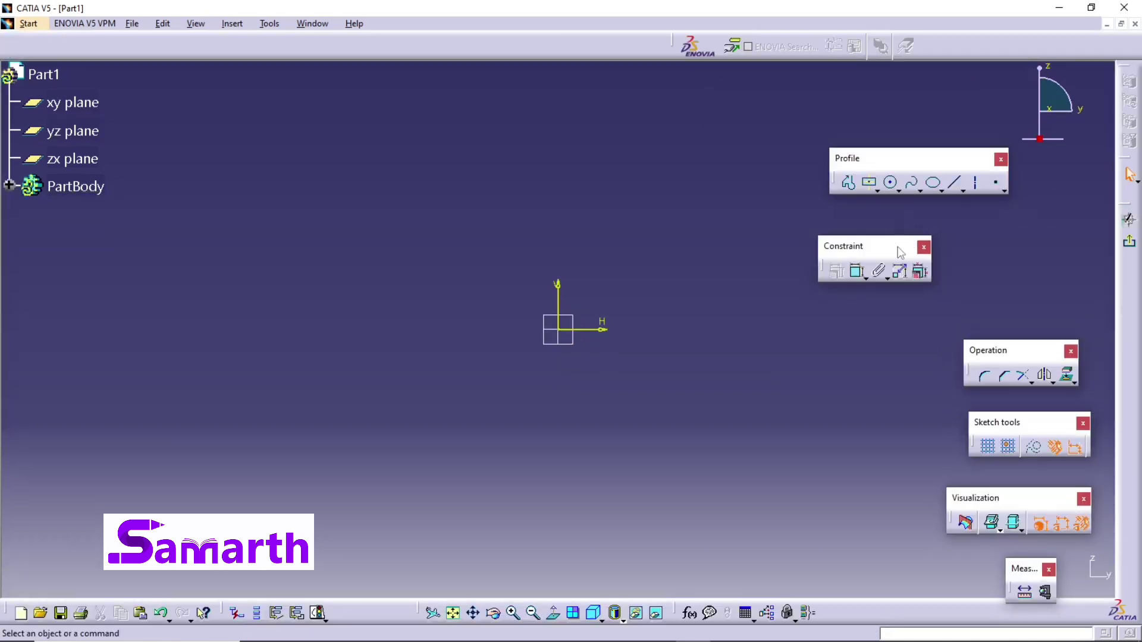
{"action": "left_click", "coordinate": [270, 24]}
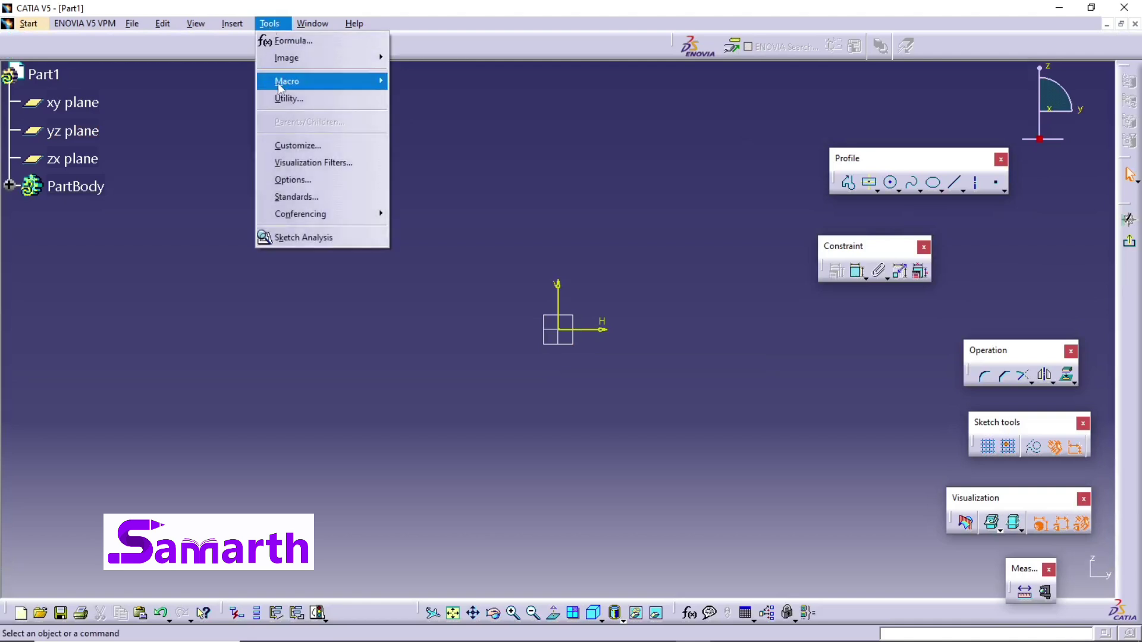
{"action": "left_click", "coordinate": [303, 180]}
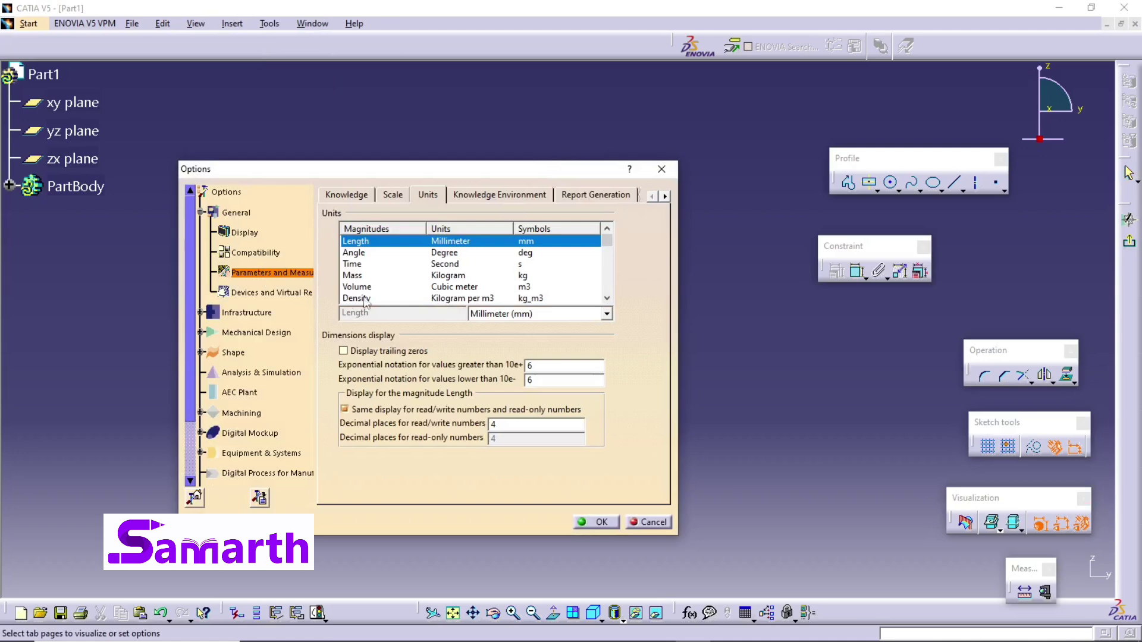
{"action": "left_click", "coordinate": [538, 314]}
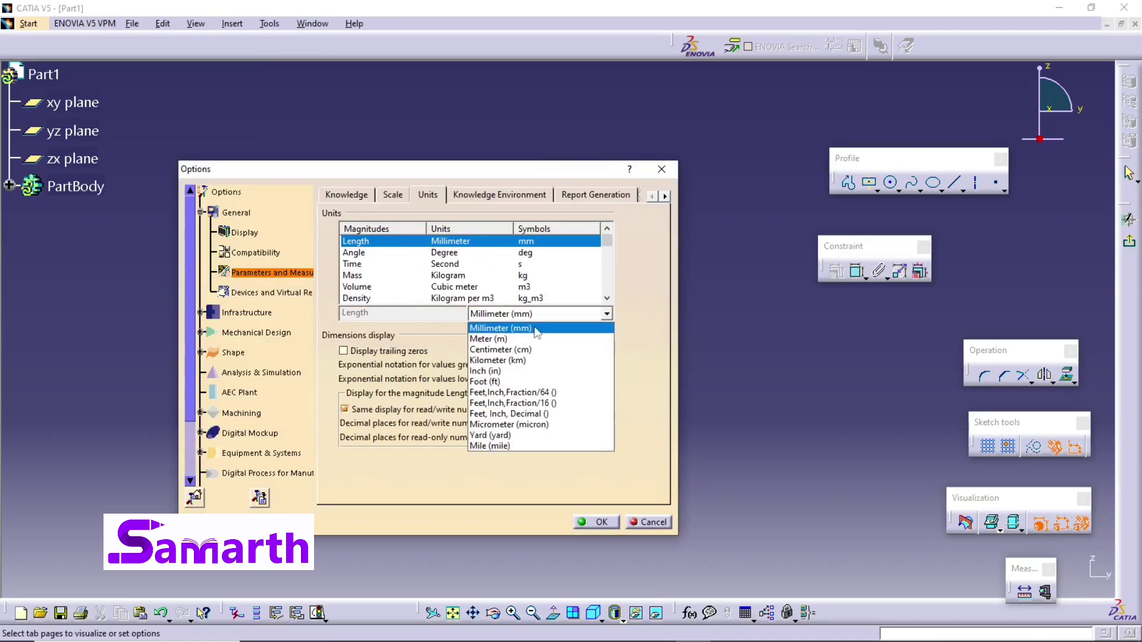
{"action": "left_click", "coordinate": [537, 333]}
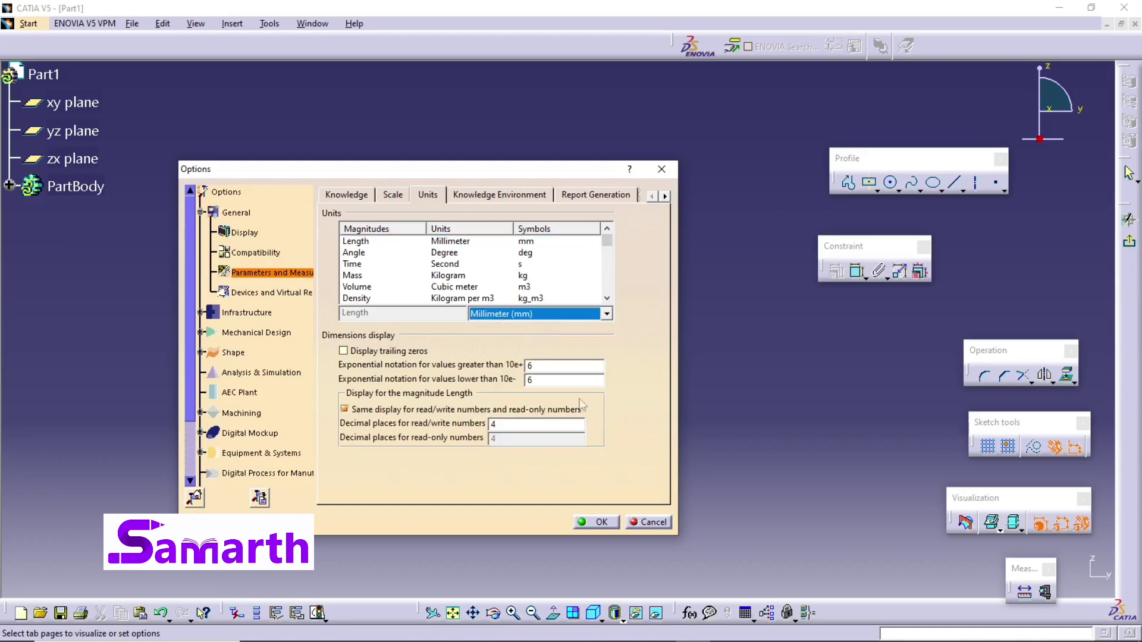
{"action": "left_click", "coordinate": [600, 518]}
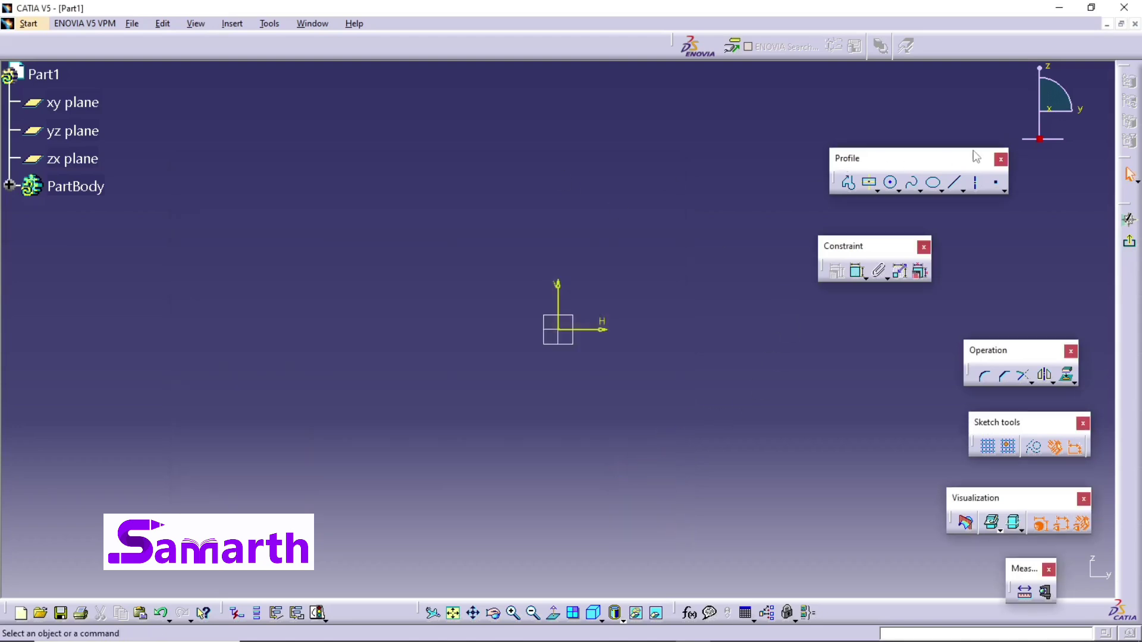
- Draw an axis along the V direction from above the origin to below it
{"action": "left_click", "coordinate": [978, 186]}
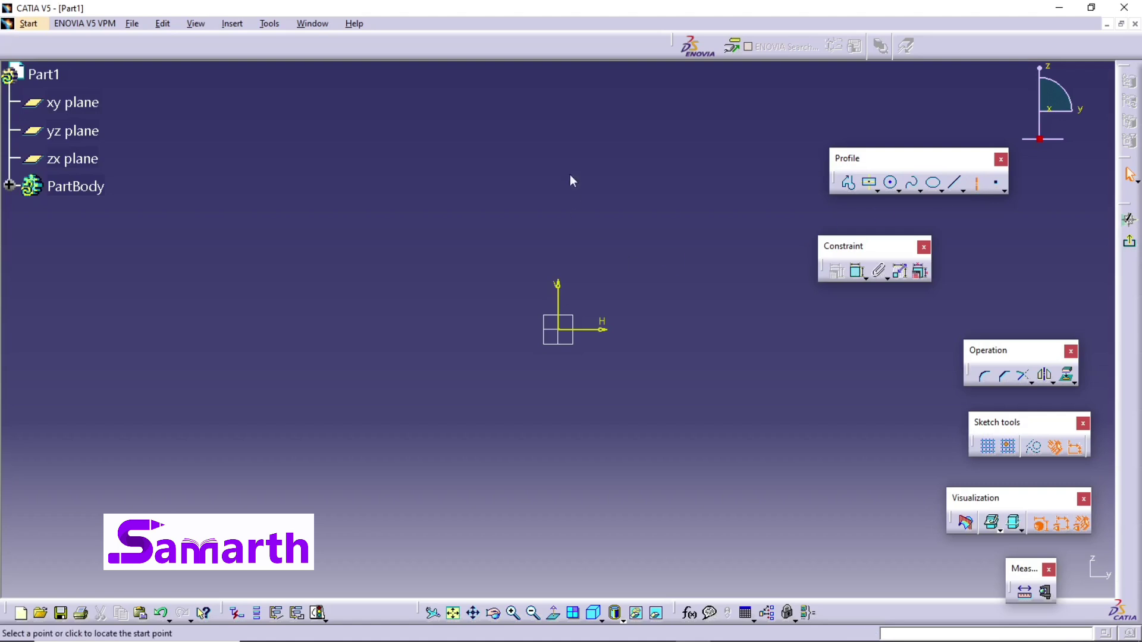
{"action": "left_click", "coordinate": [559, 106]}
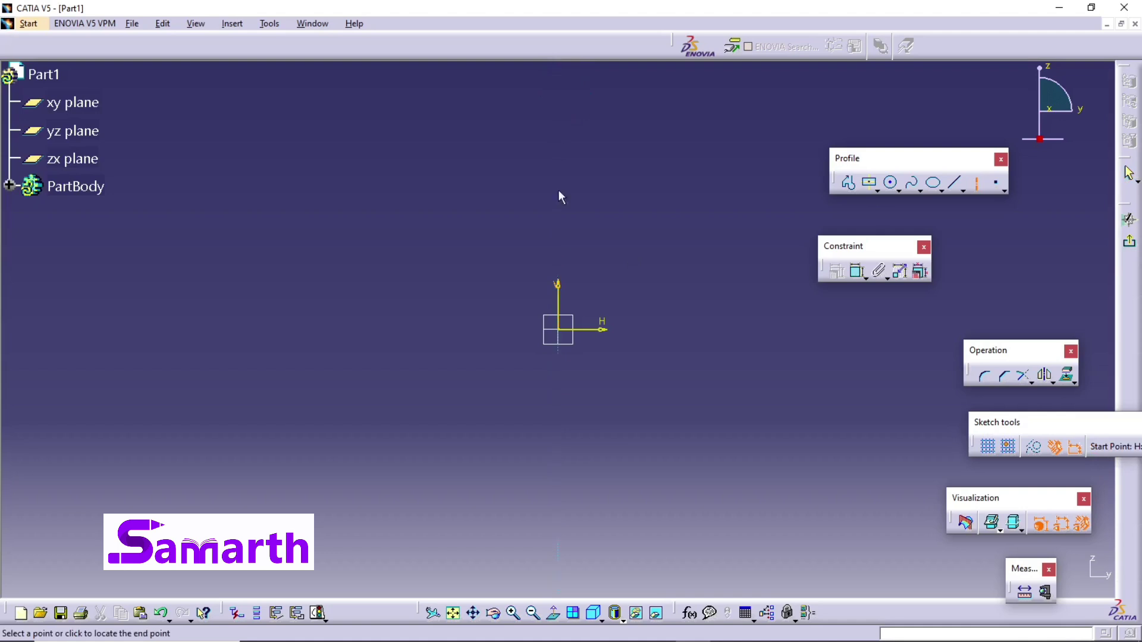
{"action": "left_click", "coordinate": [559, 558]}
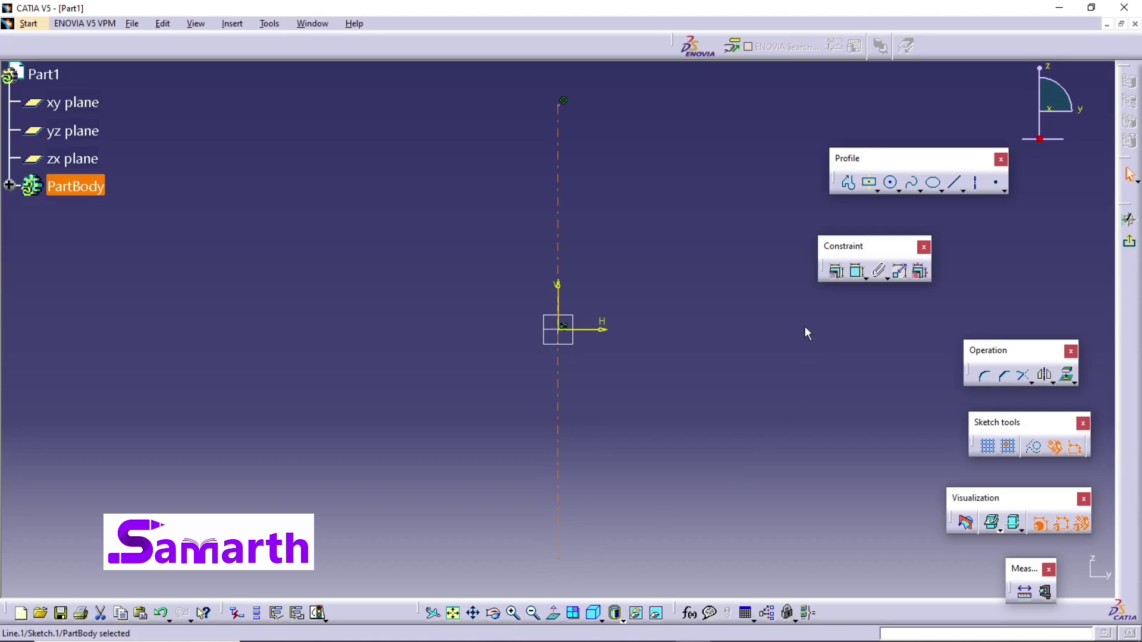
- Draw the stepped half-profile: top edge, shoulder, chamfer, head edge, step and shank to the bottom
{"action": "left_click", "coordinate": [674, 228]}
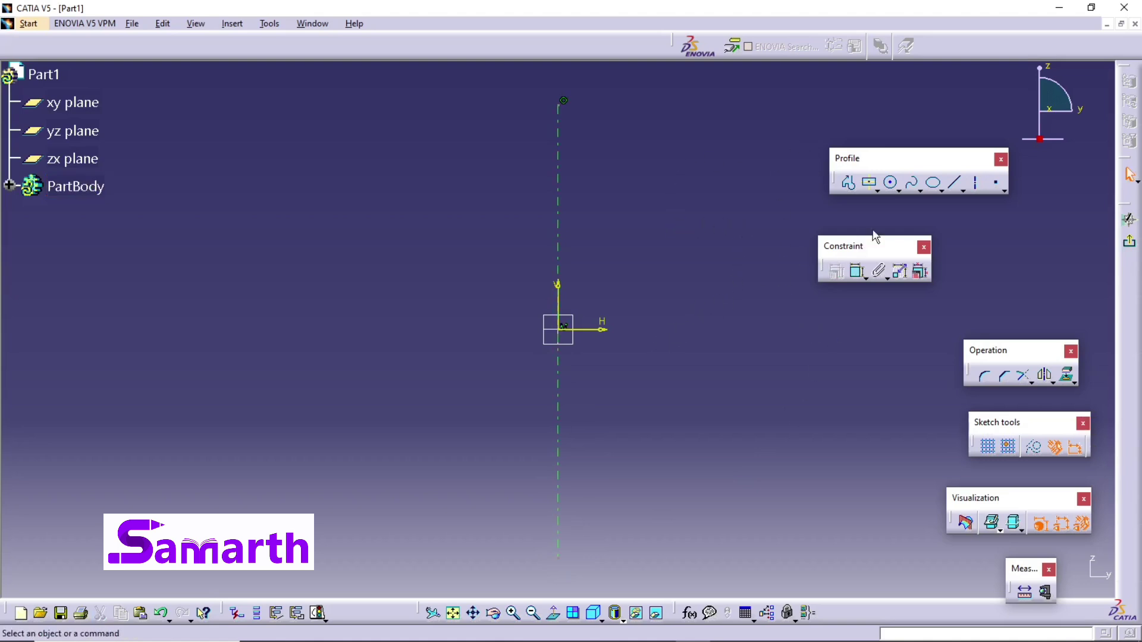
{"action": "left_click", "coordinate": [850, 185]}
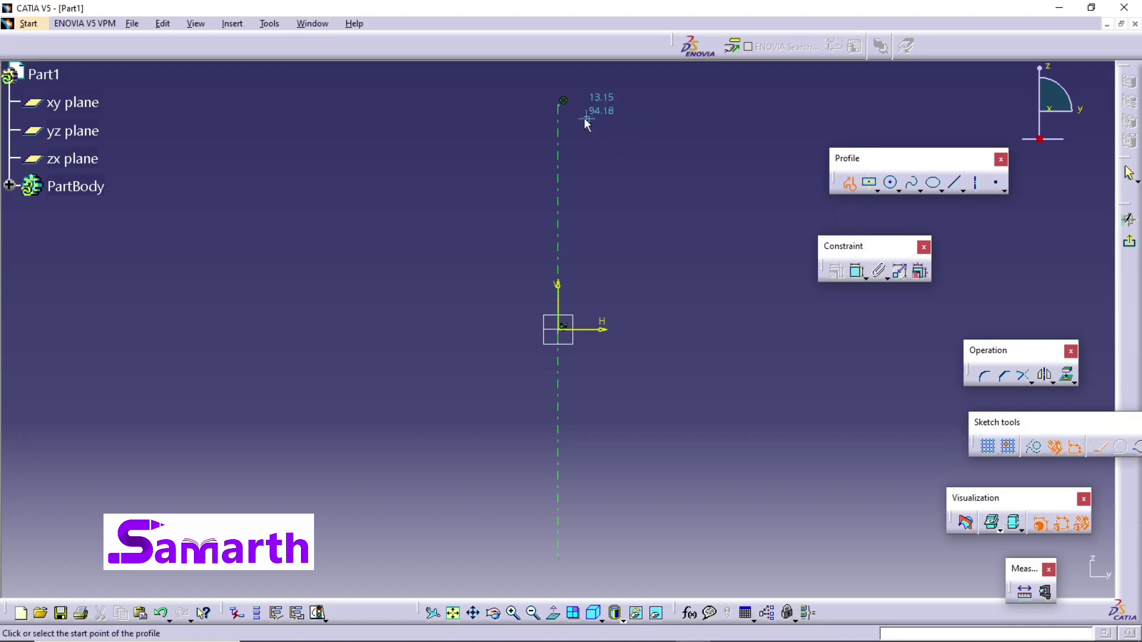
{"action": "left_click", "coordinate": [559, 126]}
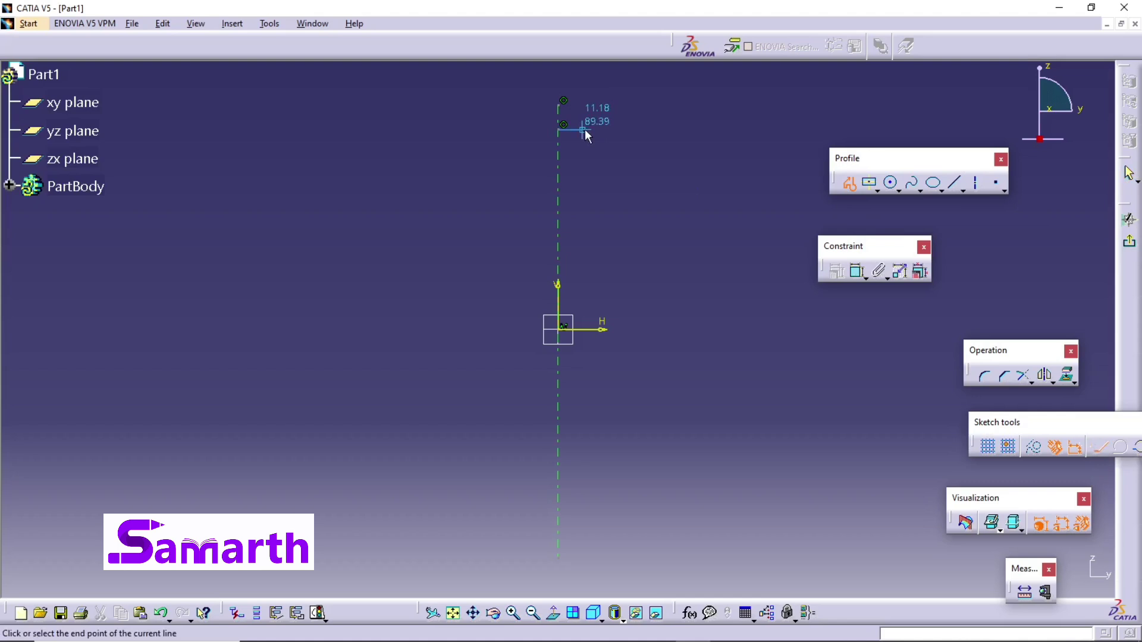
{"action": "left_click", "coordinate": [585, 130]}
{"action": "left_click", "coordinate": [630, 171]}
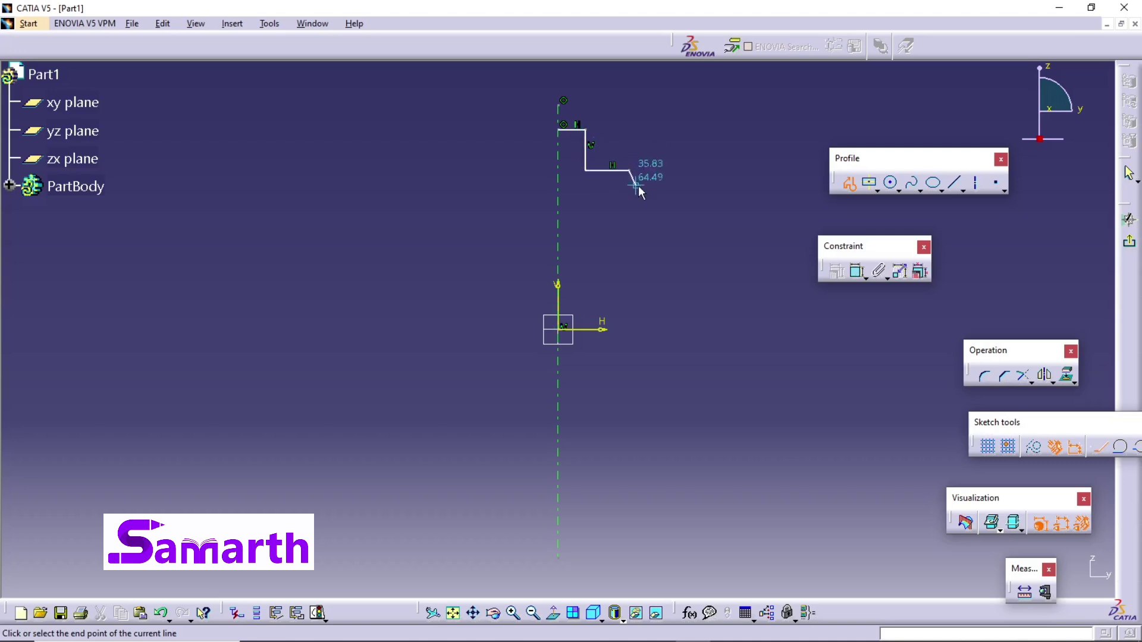
{"action": "left_click", "coordinate": [639, 191]}
{"action": "left_click", "coordinate": [639, 244]}
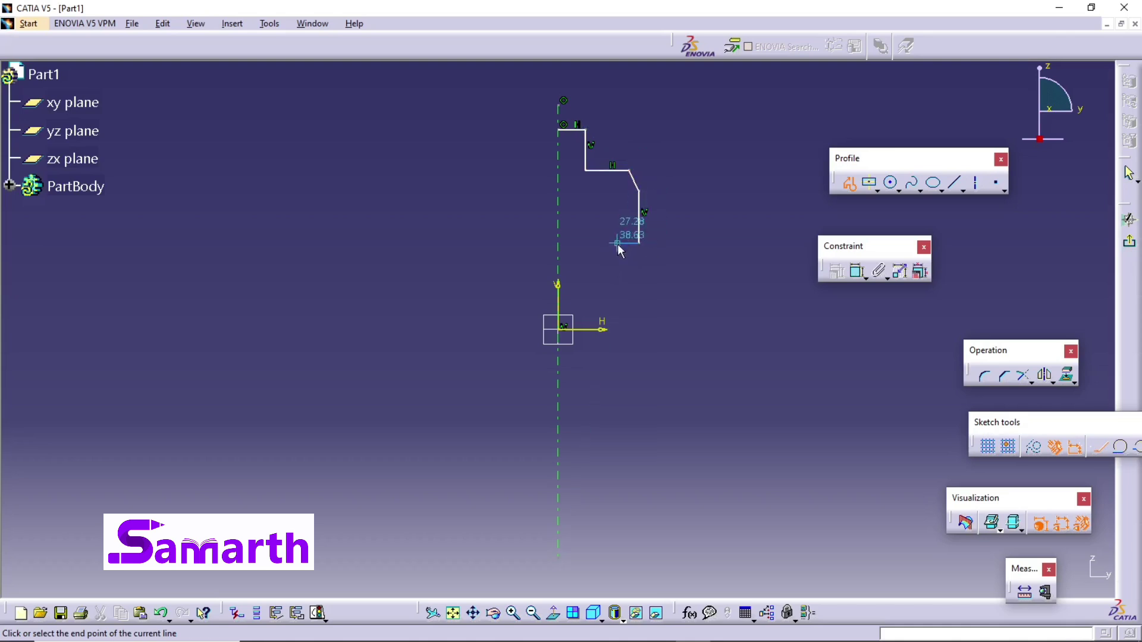
{"action": "left_click", "coordinate": [618, 249]}
{"action": "left_click", "coordinate": [597, 249]}
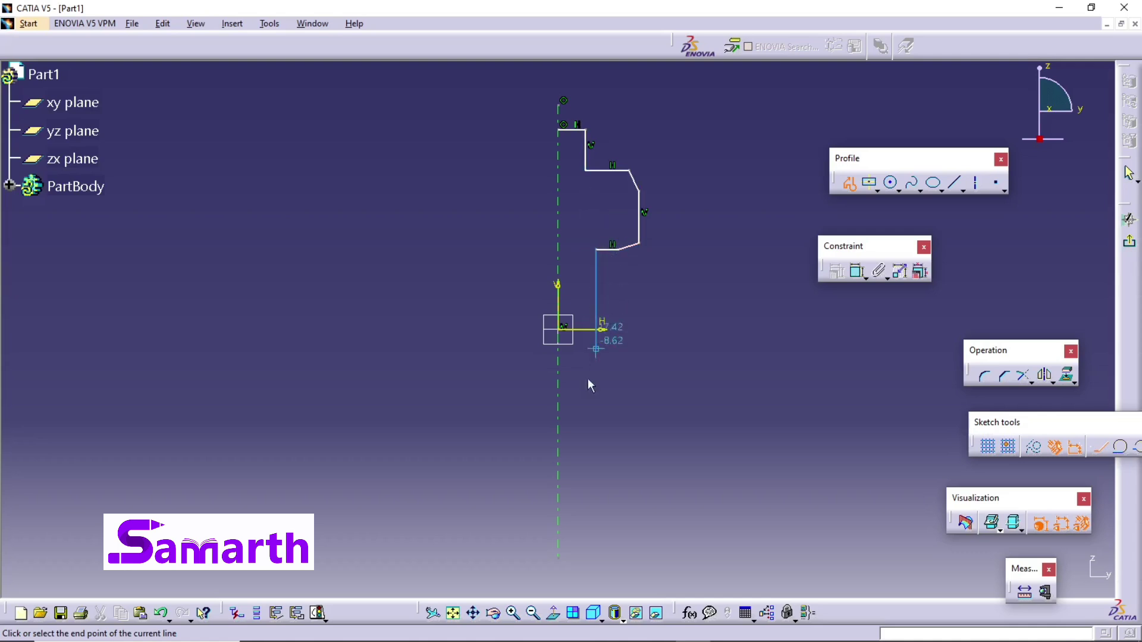
{"action": "left_click", "coordinate": [597, 520]}
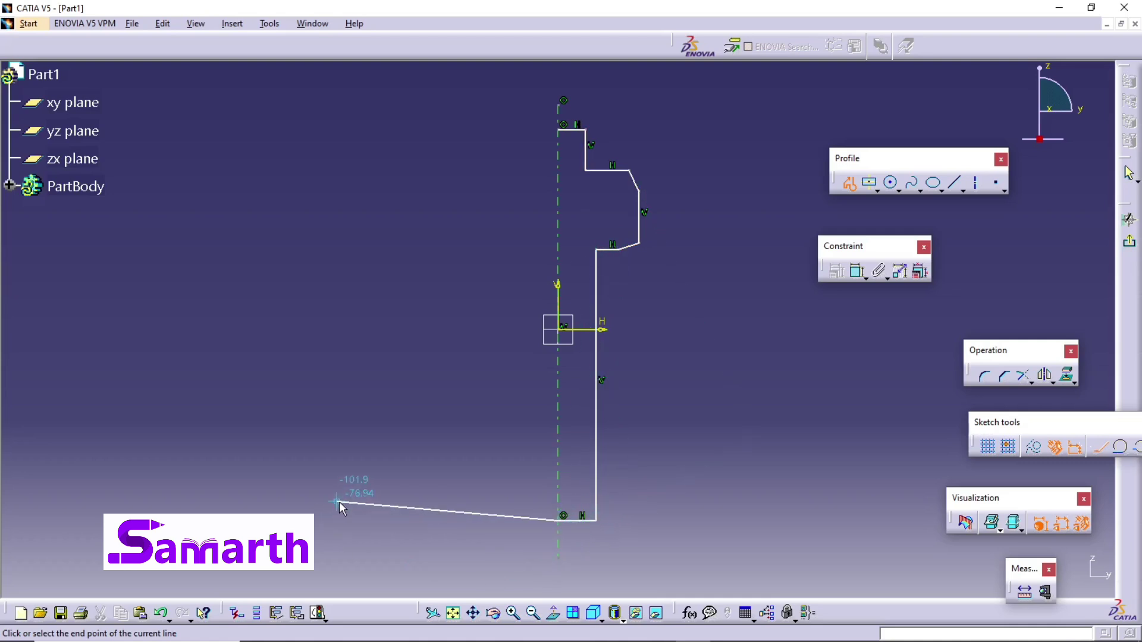
{"action": "key", "text": "Escape"}
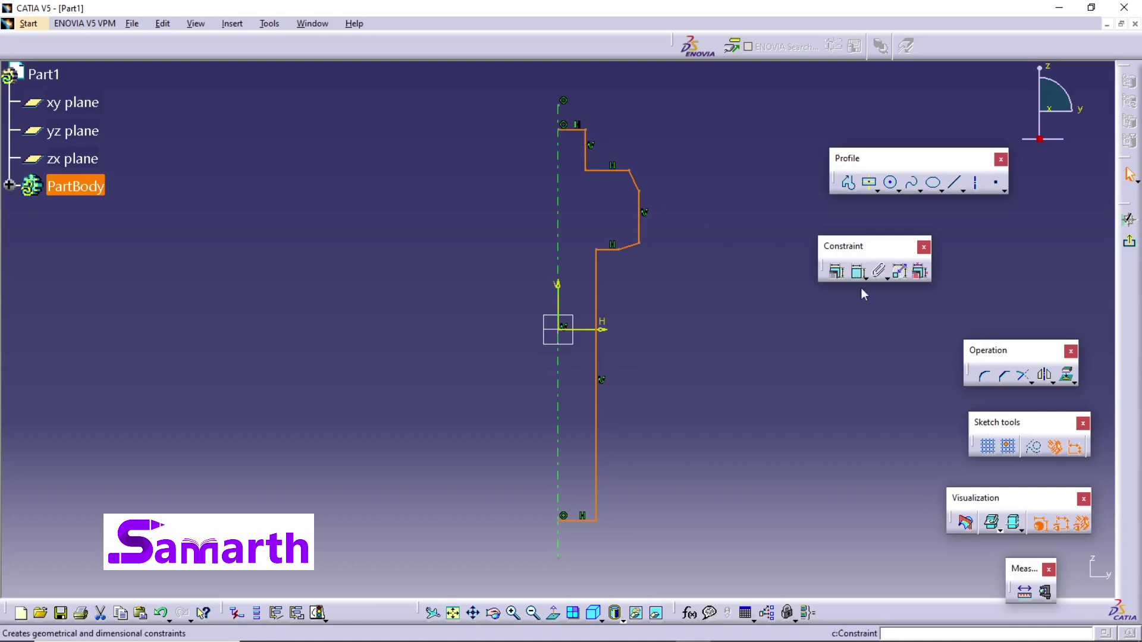
- Dimension the profile's top edge as 22/2, giving 11
{"action": "left_click", "coordinate": [657, 244]}
{"action": "left_click", "coordinate": [575, 129]}
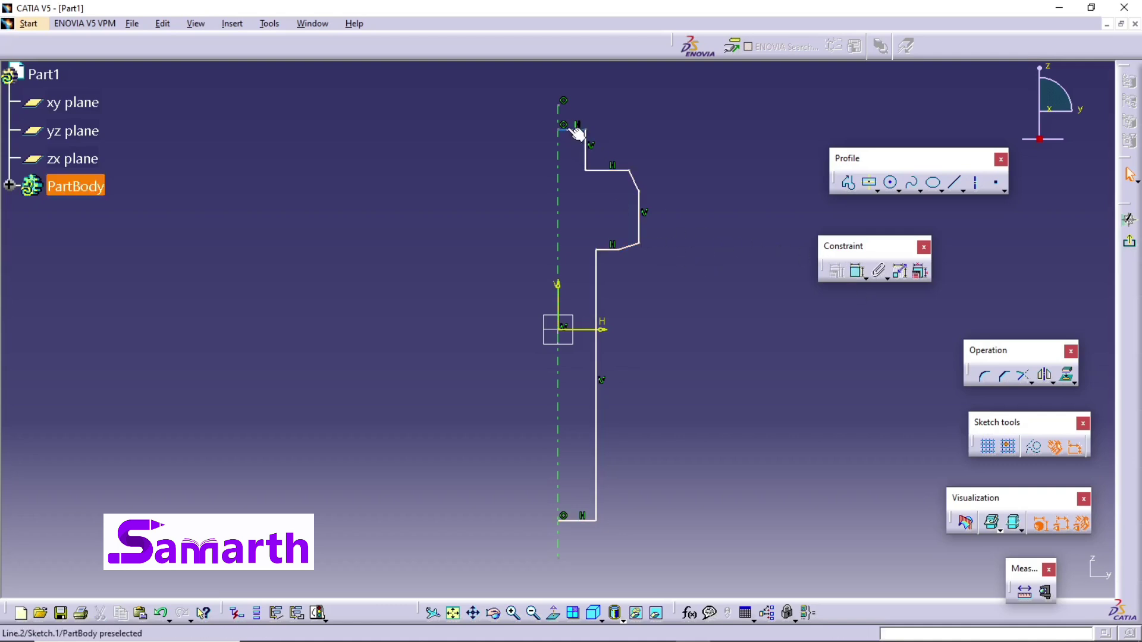
{"action": "left_click", "coordinate": [858, 273]}
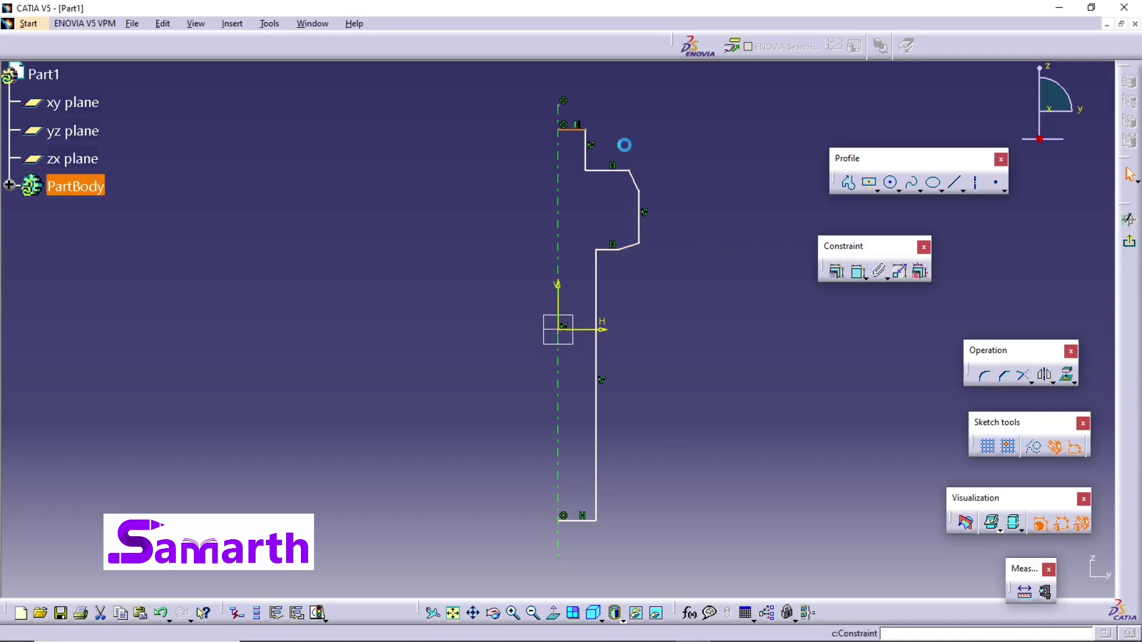
{"action": "left_click", "coordinate": [649, 106]}
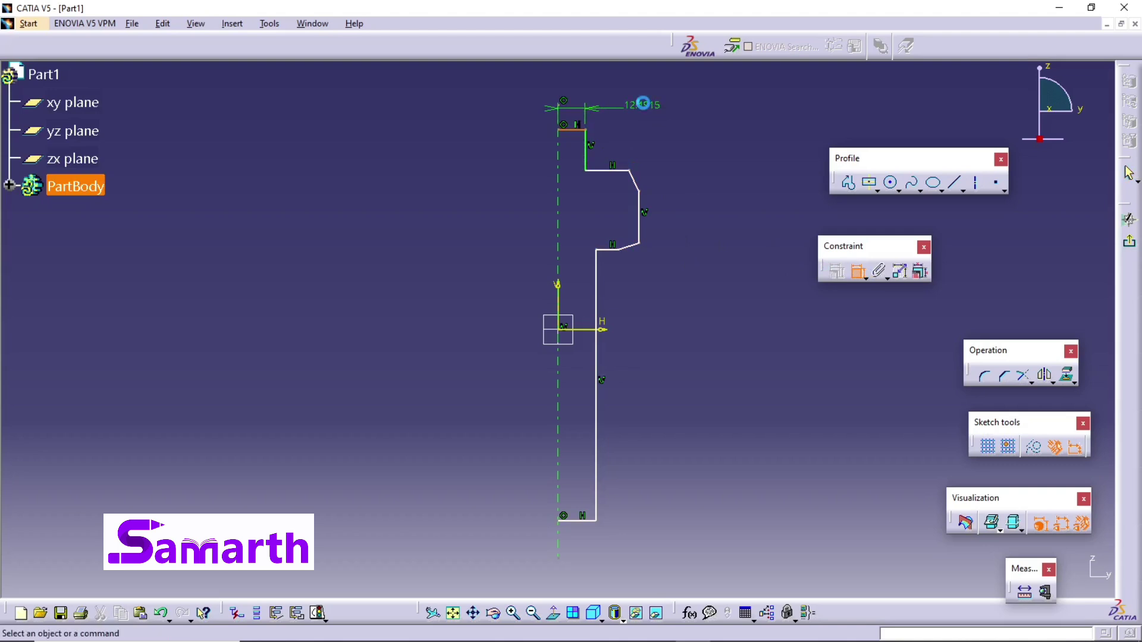
{"action": "double_click", "coordinate": [644, 105]}
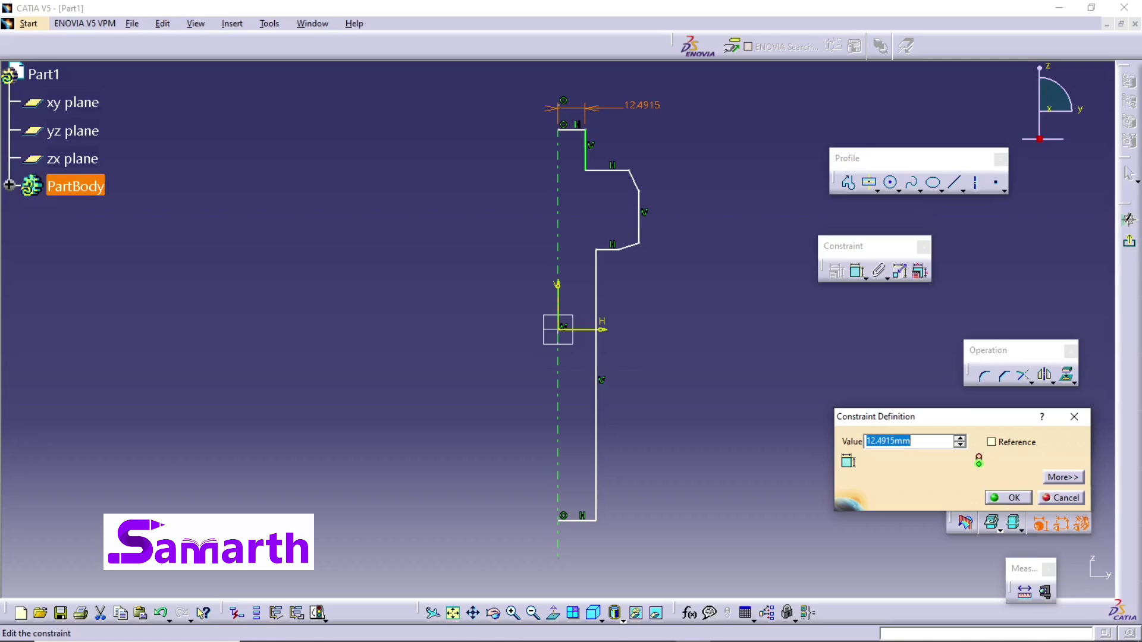
{"action": "type", "text": "22/2"}
{"action": "key", "text": "Return"}
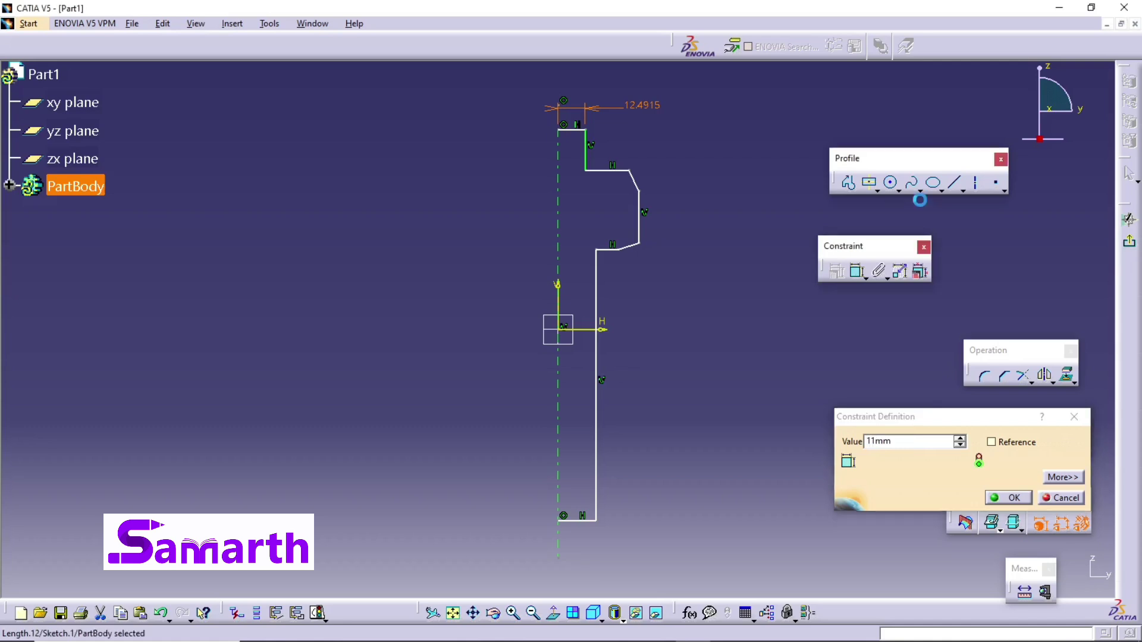
- Dimension the first step's height at 13
{"action": "left_click", "coordinate": [591, 157]}
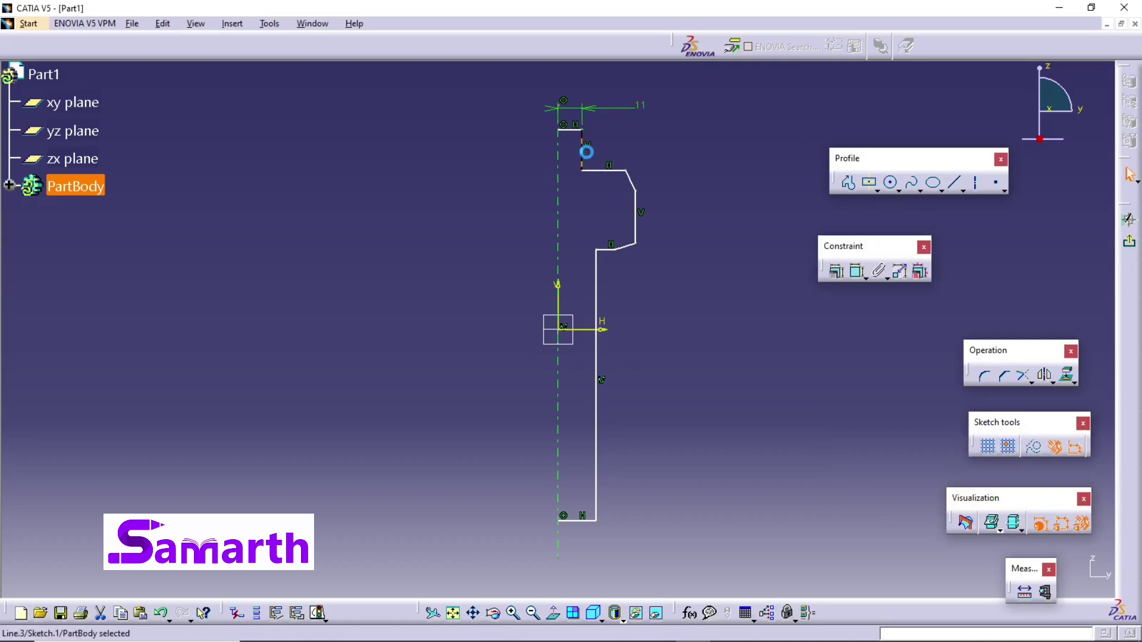
{"action": "left_click", "coordinate": [857, 272]}
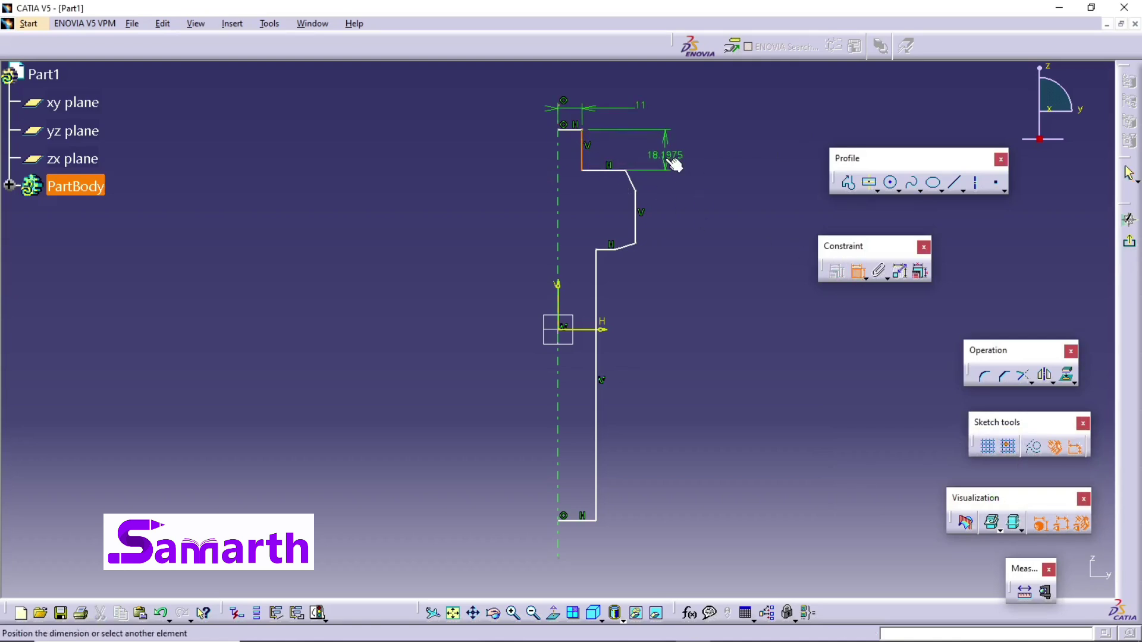
{"action": "left_click", "coordinate": [667, 164]}
{"action": "double_click", "coordinate": [667, 164]}
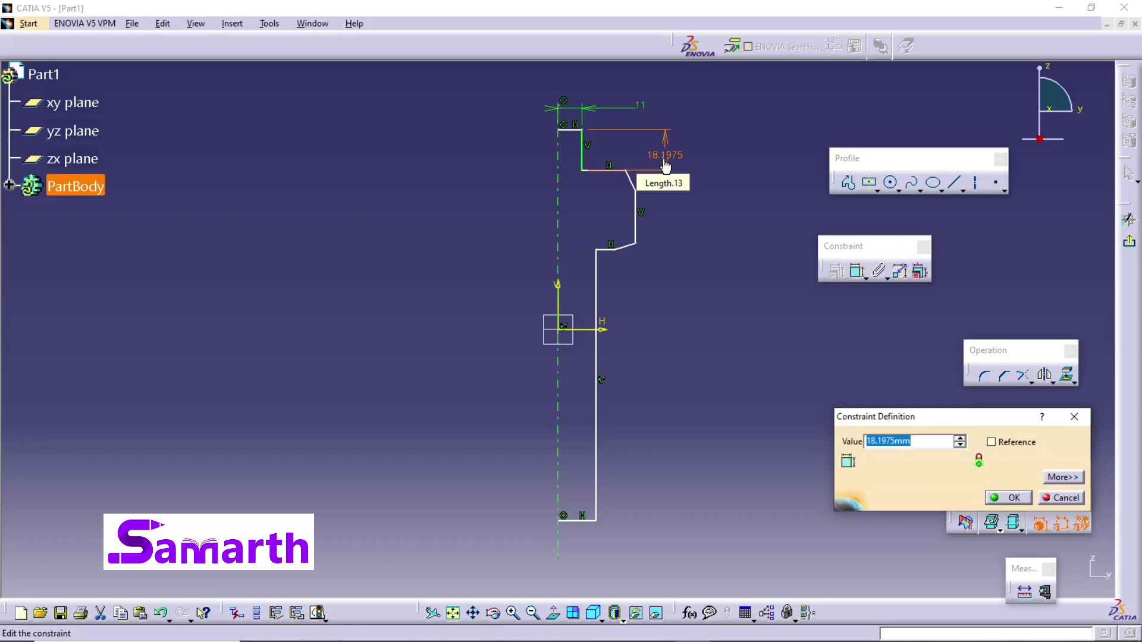
{"action": "type", "text": "13"}
{"action": "key", "text": "Return"}
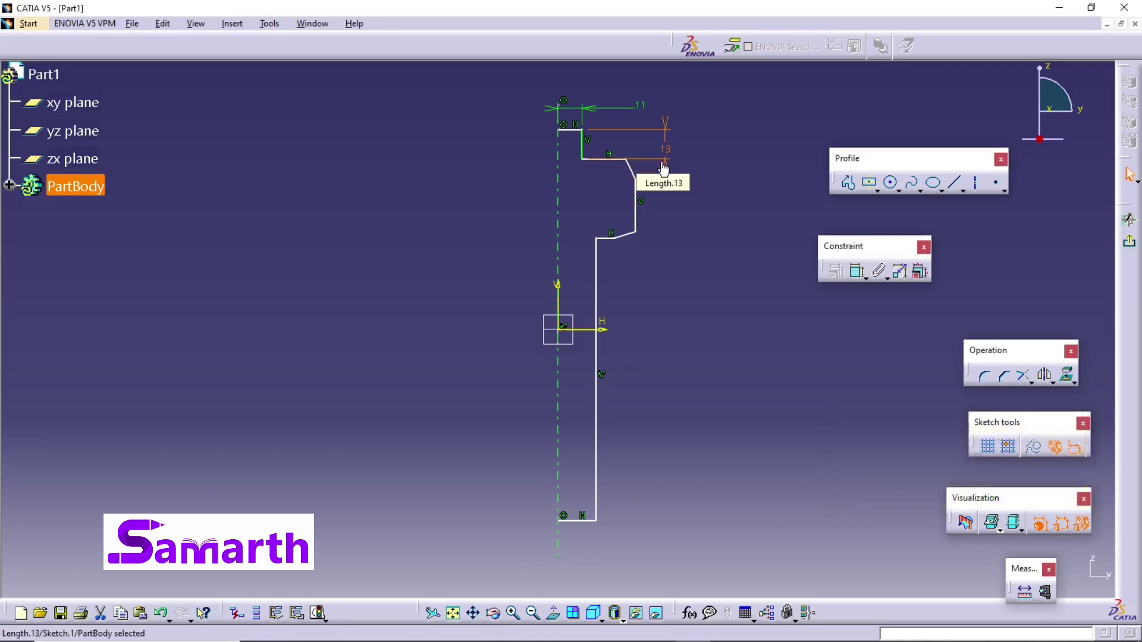
{"action": "left_click", "coordinate": [690, 295]}
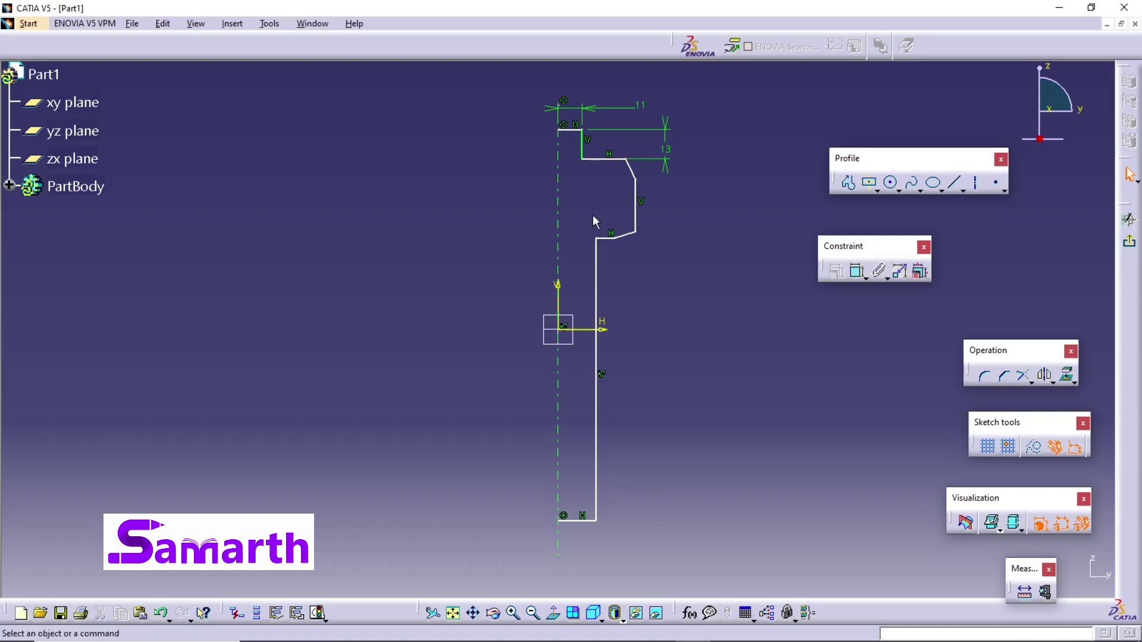
- Set the distance between the top edge and lower horizontal line to 83
{"action": "left_click", "coordinate": [575, 129]}
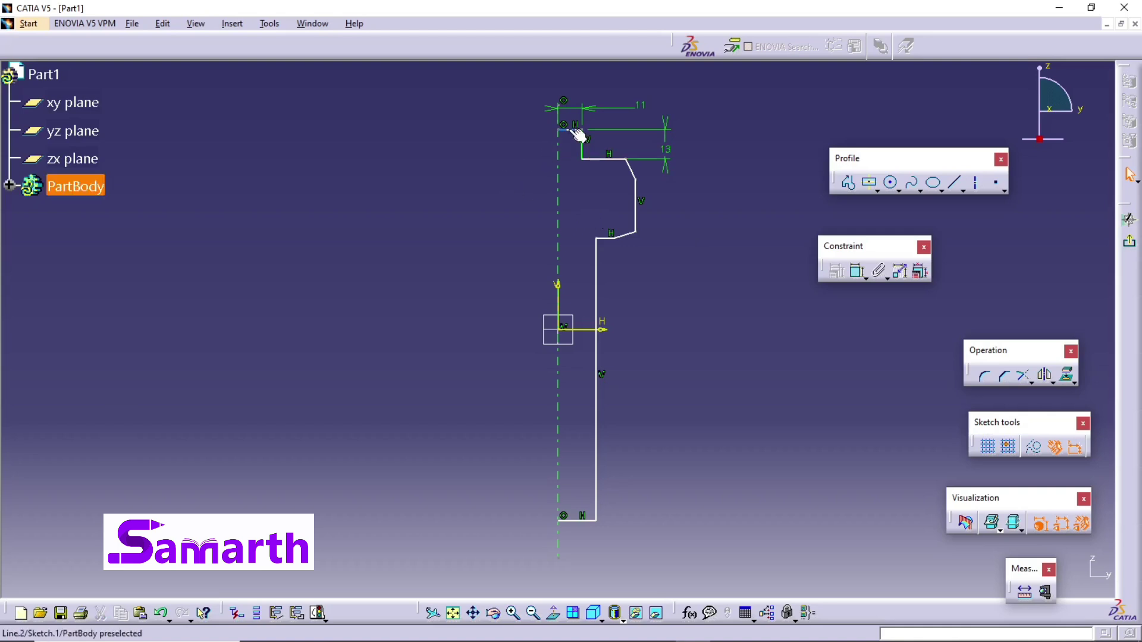
{"action": "left_click", "coordinate": [607, 239], "text": "ctrl"}
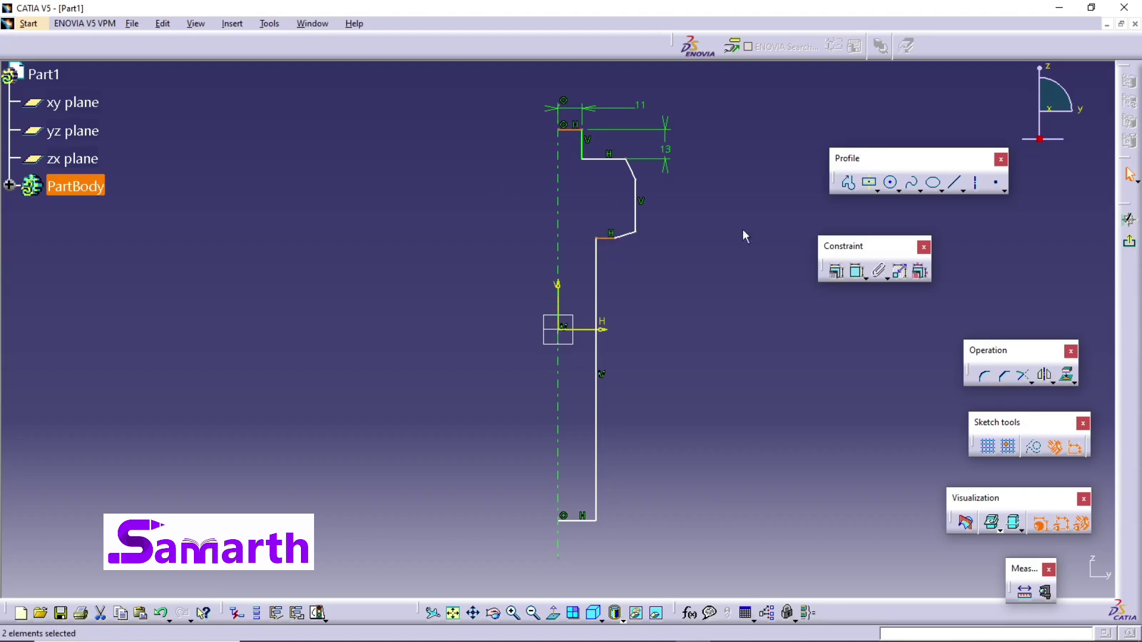
{"action": "left_click", "coordinate": [857, 271]}
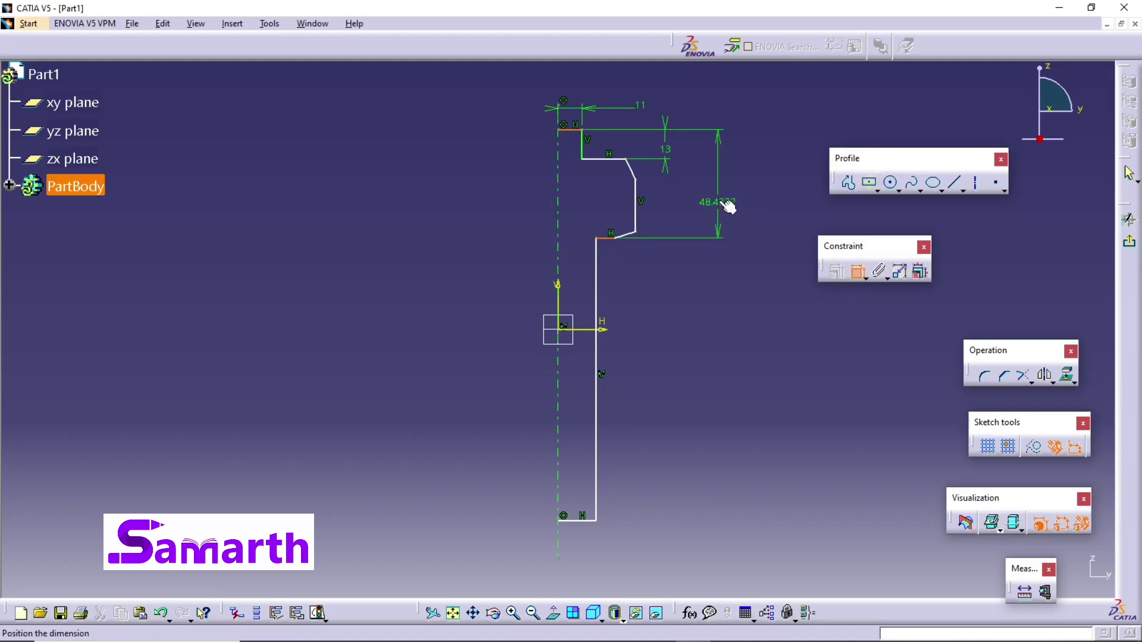
{"action": "left_click", "coordinate": [720, 187]}
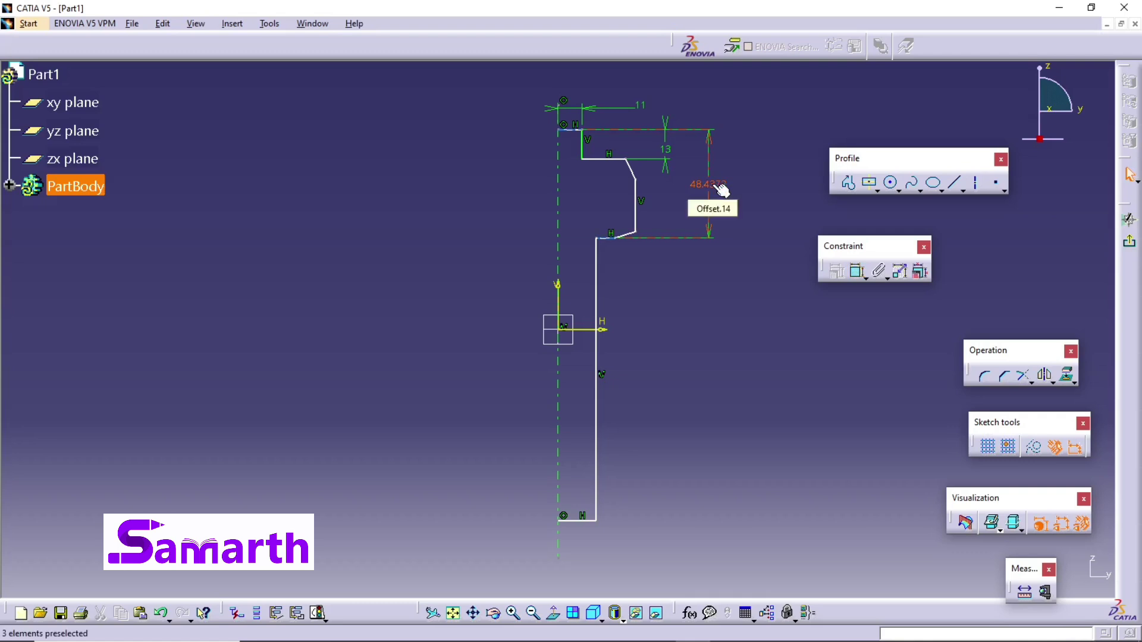
{"action": "double_click", "coordinate": [717, 189]}
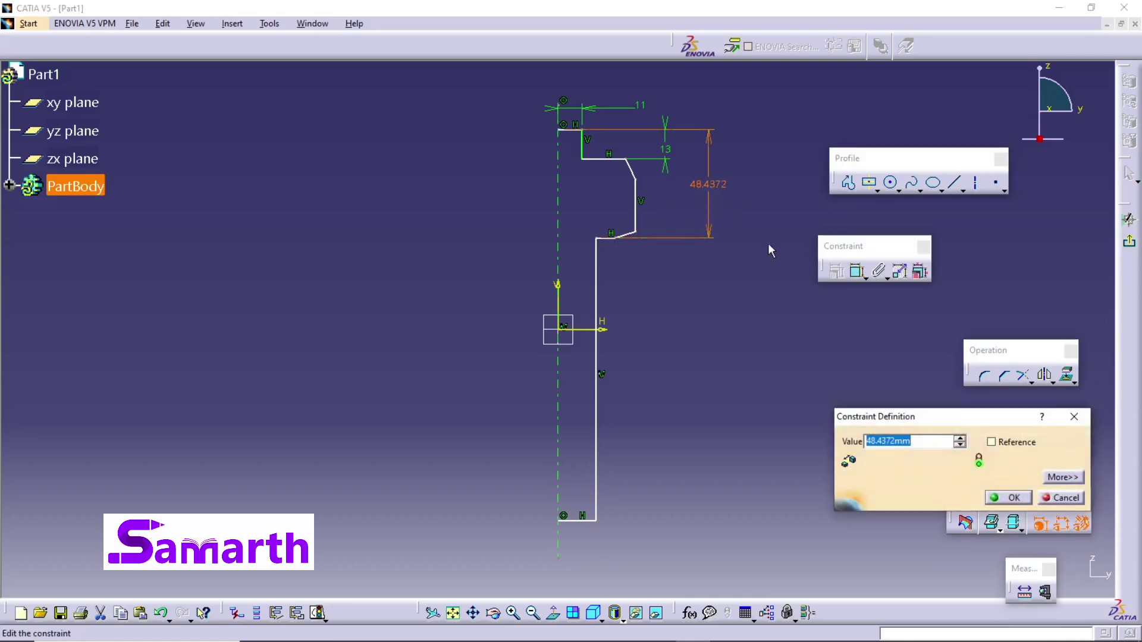
{"action": "type", "text": "83"}
{"action": "key", "text": "Return"}
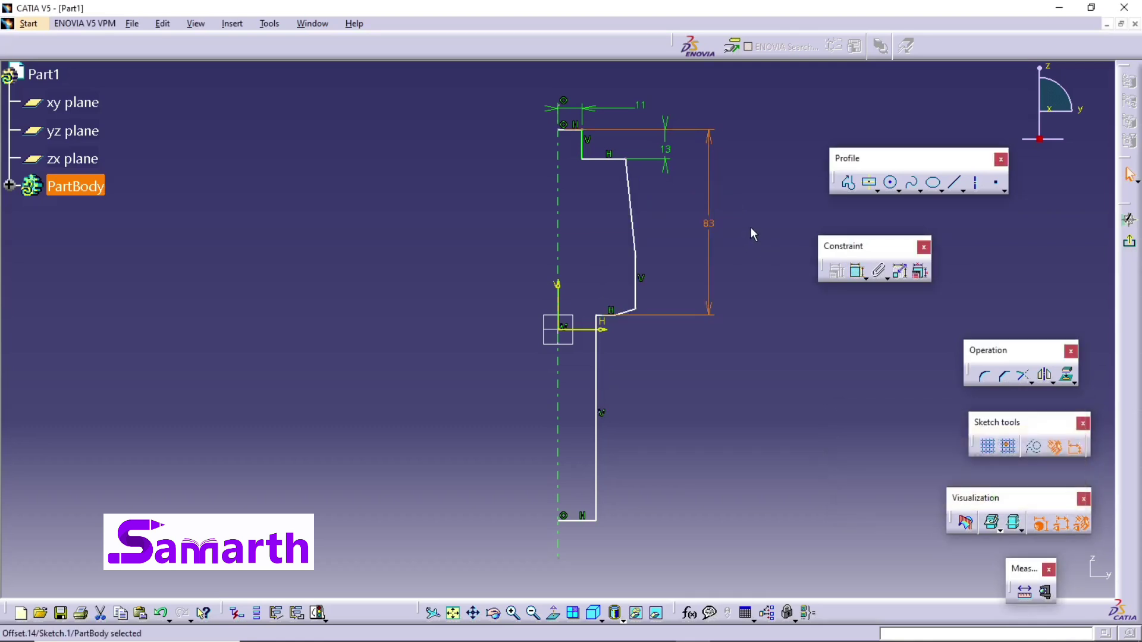
{"action": "left_click", "coordinate": [752, 228]}
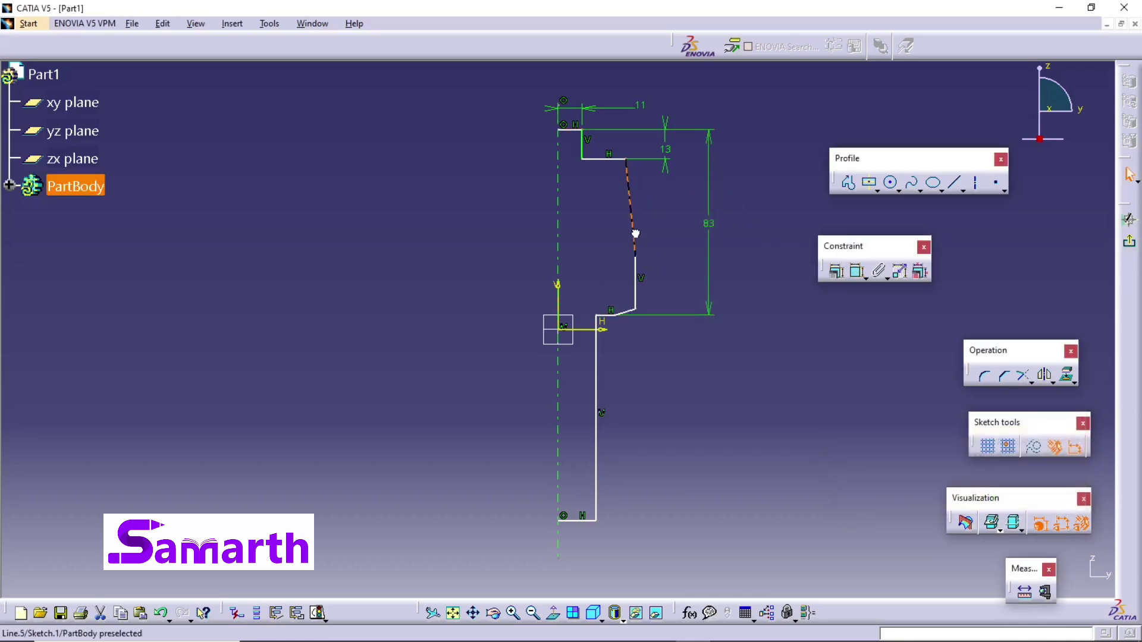
- Drag the head edge outward, then fix the chamfer's vertical drop at 10
{"action": "mouse_move", "coordinate": [635, 234]}
{"action": "left_mouse_down"}
{"action": "mouse_move", "coordinate": [643, 265]}
{"action": "mouse_move", "coordinate": [637, 246]}
{"action": "left_mouse_up"}
{"action": "mouse_move", "coordinate": [637, 199]}
{"action": "left_mouse_down"}
{"action": "mouse_move", "coordinate": [650, 237]}
{"action": "mouse_move", "coordinate": [641, 288]}
{"action": "left_mouse_up"}
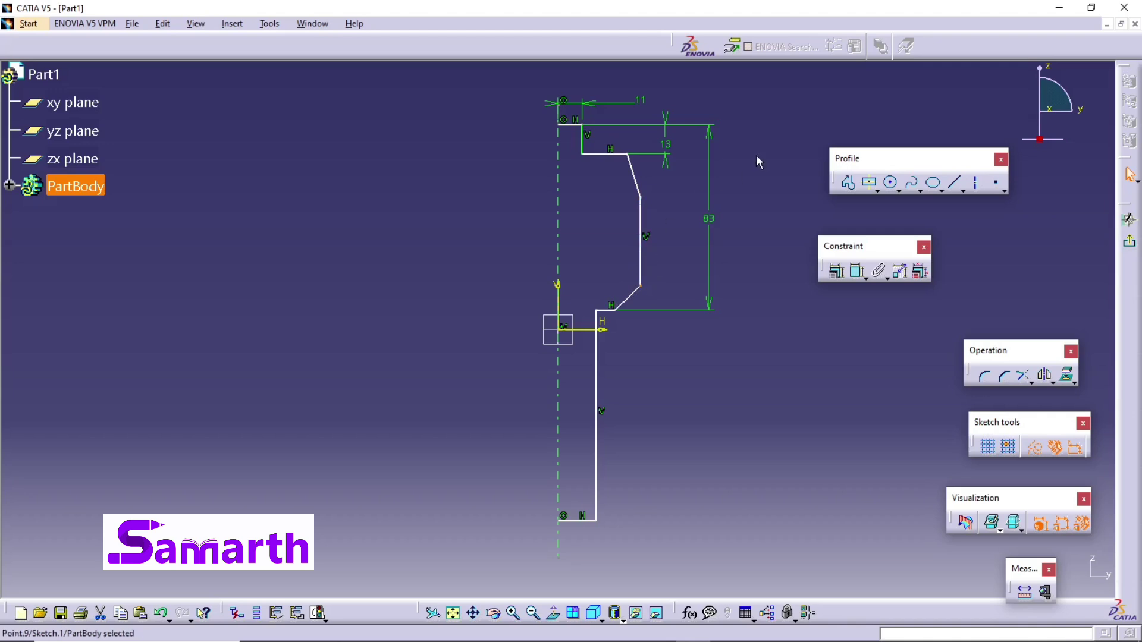
{"action": "left_click", "coordinate": [628, 154]}
{"action": "left_click", "coordinate": [642, 198], "text": "ctrl"}
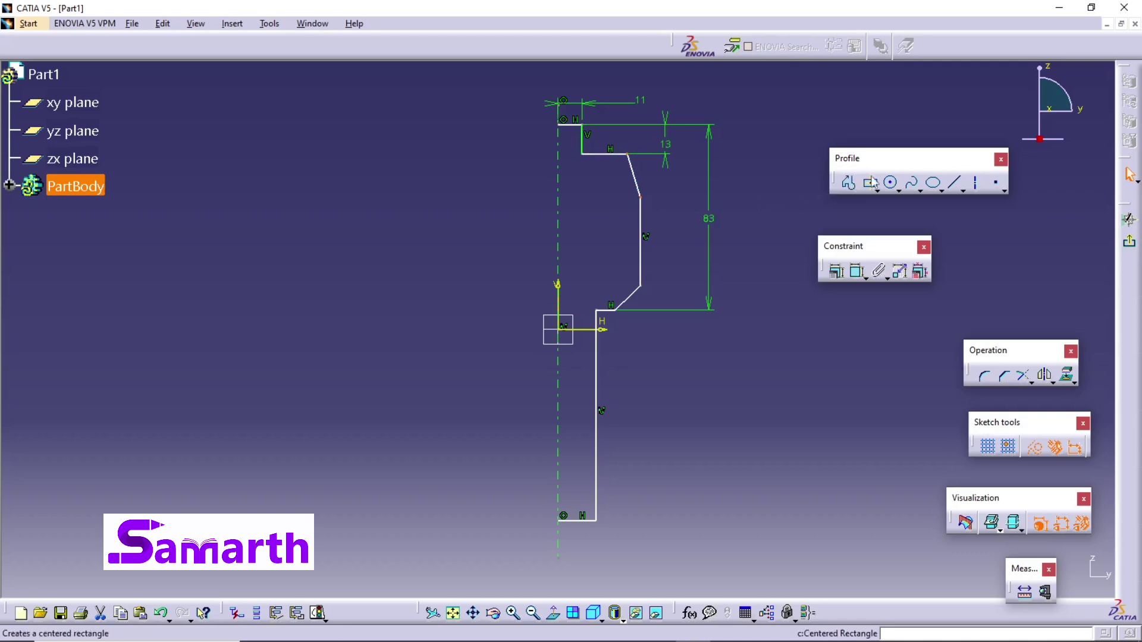
{"action": "left_click", "coordinate": [857, 273]}
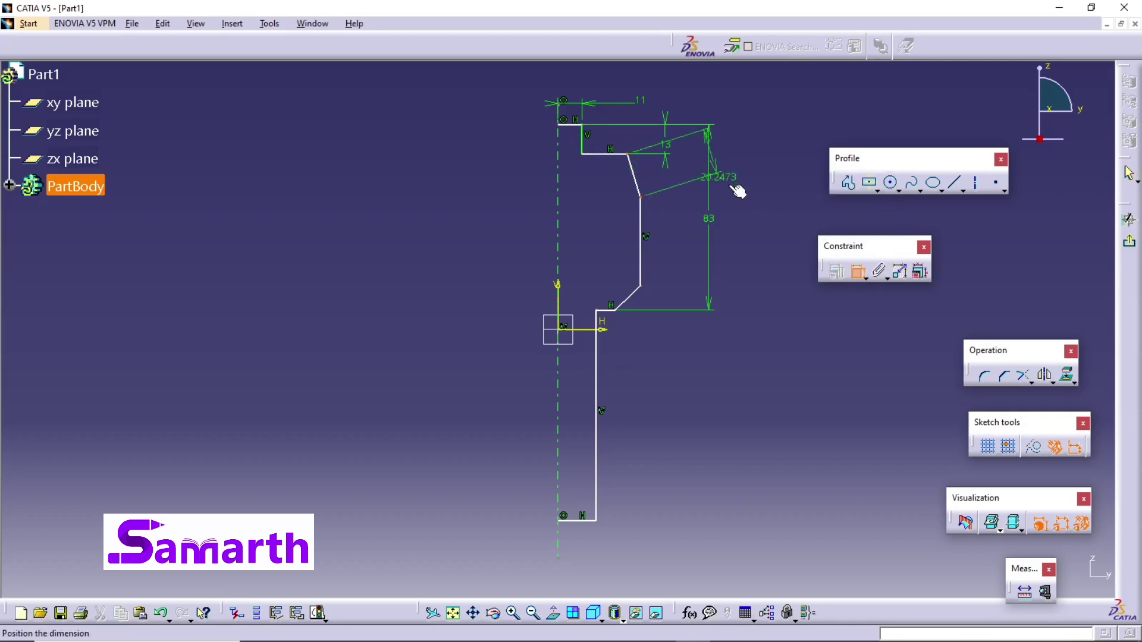
{"action": "right_click", "coordinate": [742, 186]}
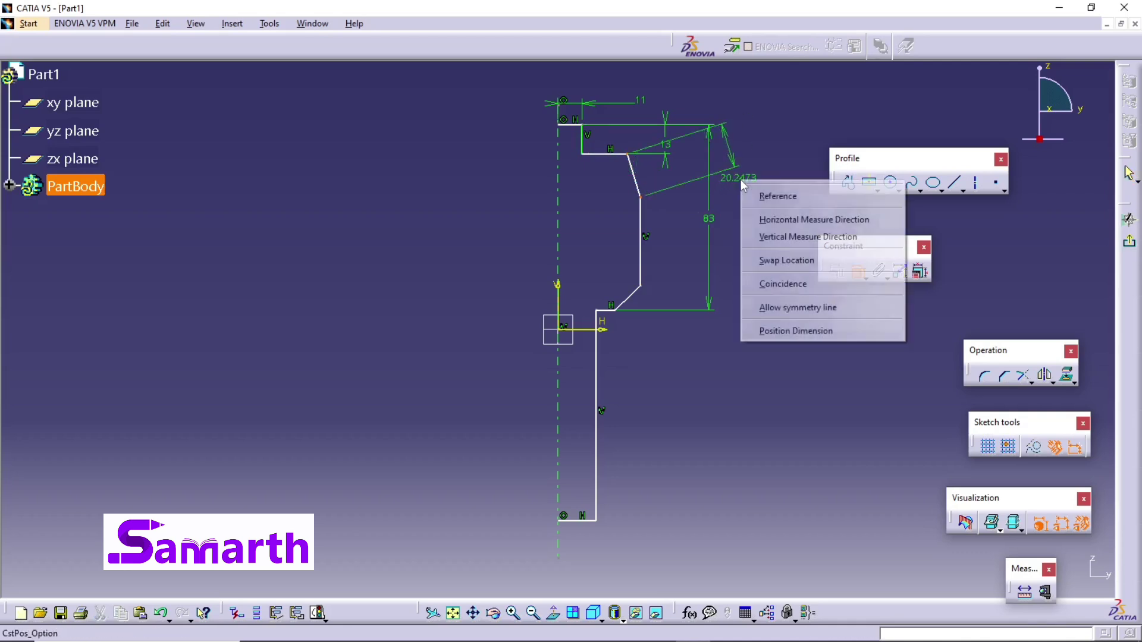
{"action": "left_click", "coordinate": [762, 236]}
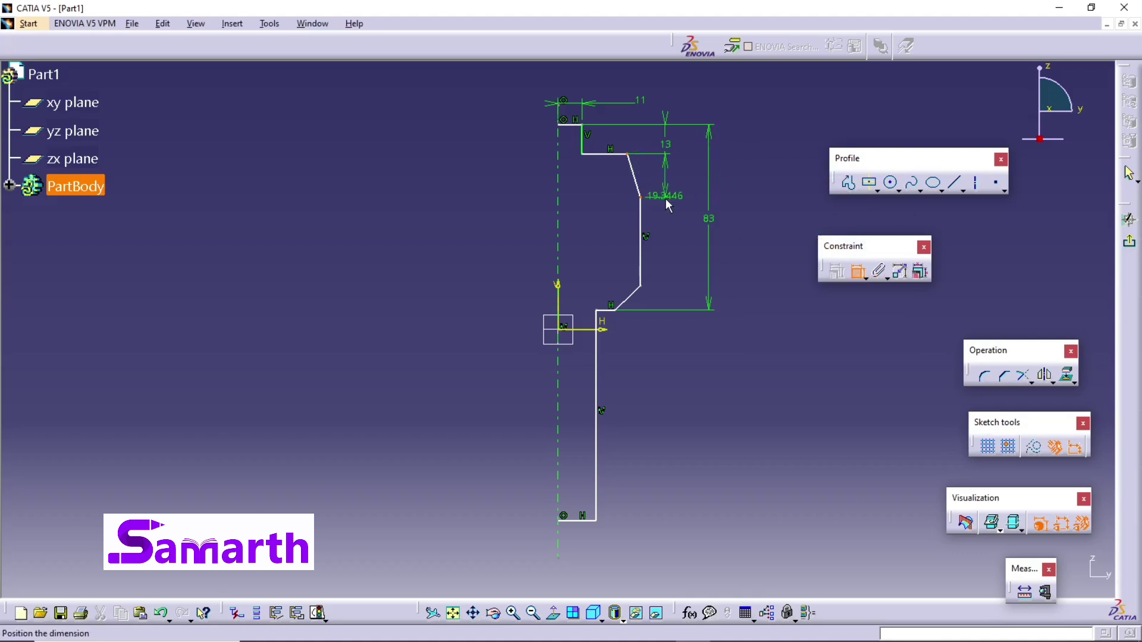
{"action": "left_click", "coordinate": [670, 180]}
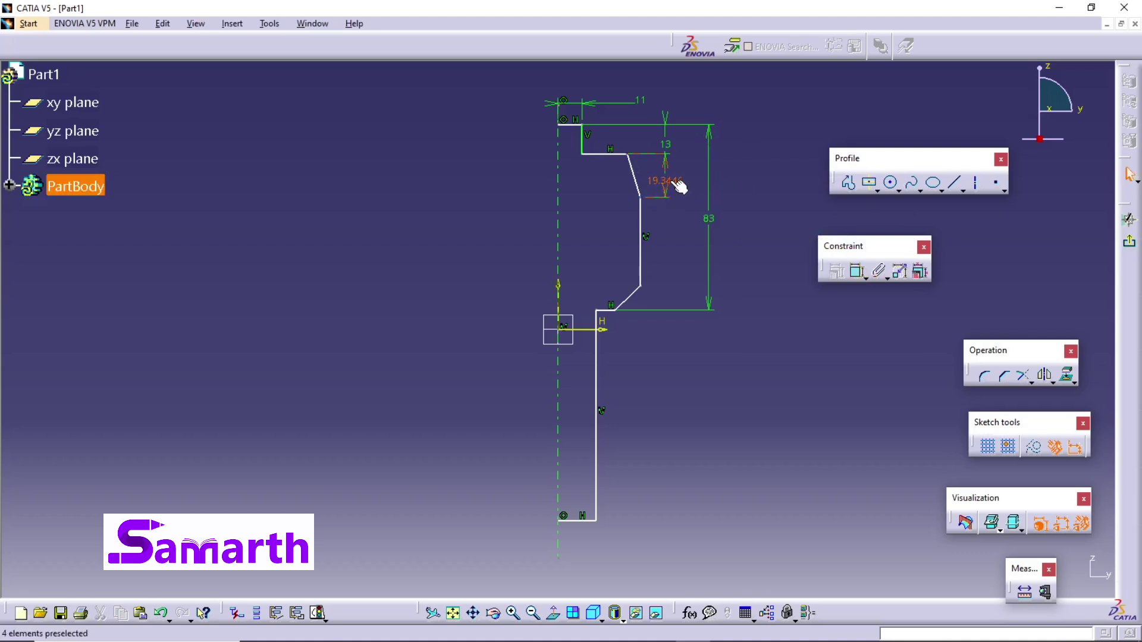
{"action": "double_click", "coordinate": [671, 180]}
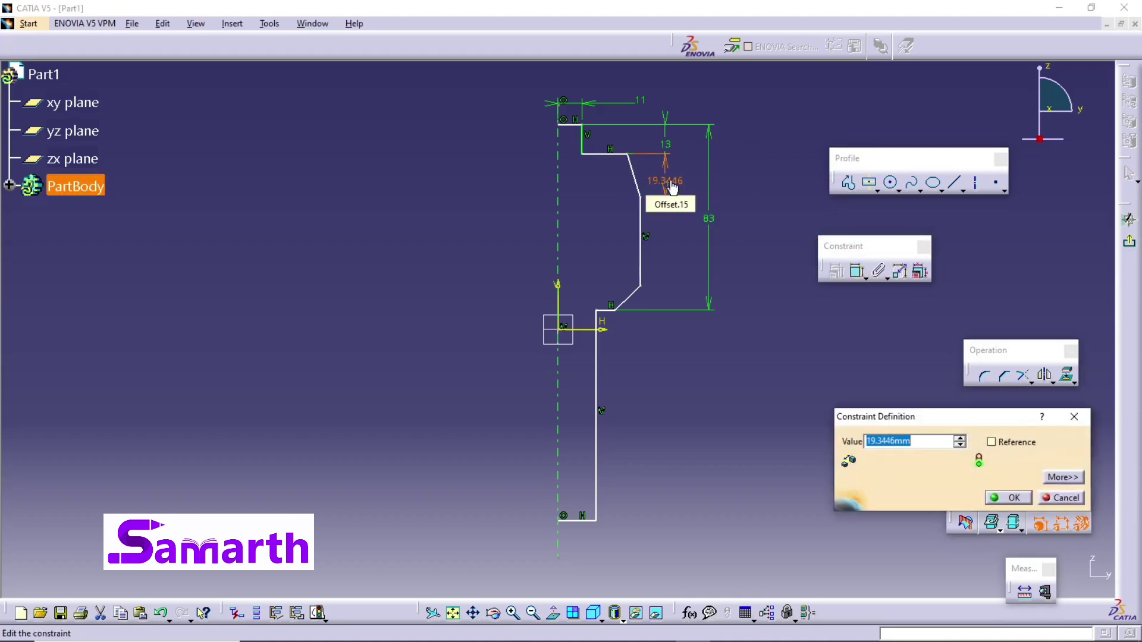
{"action": "type", "text": "10"}
{"action": "key", "text": "Return"}
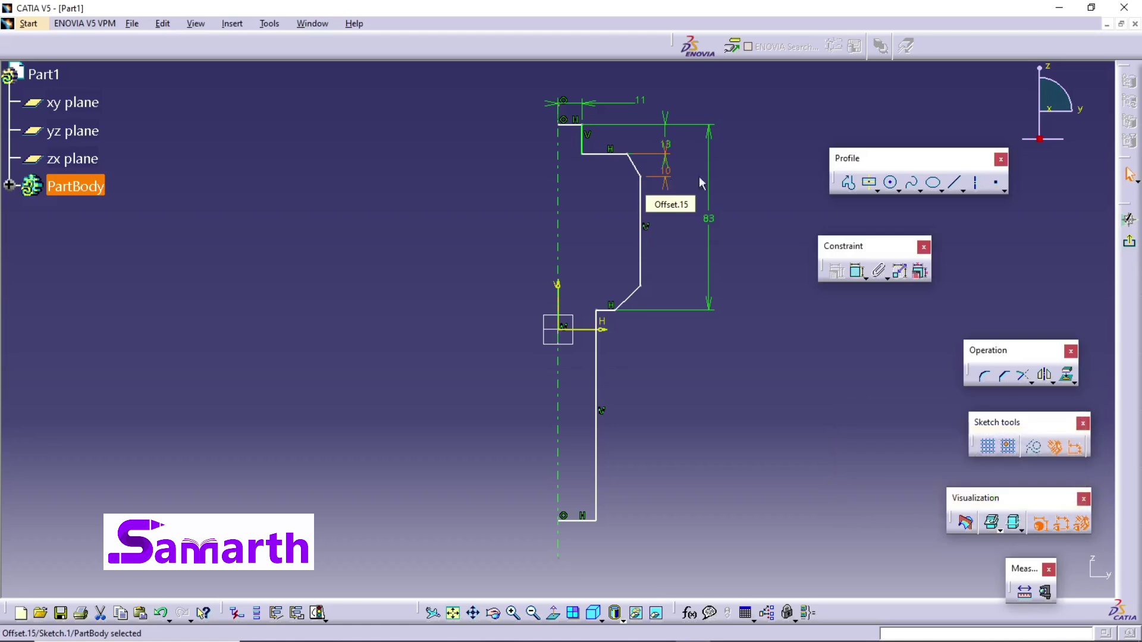
- Fix the chamfer's horizontal width at 10
{"action": "left_click", "coordinate": [630, 155]}
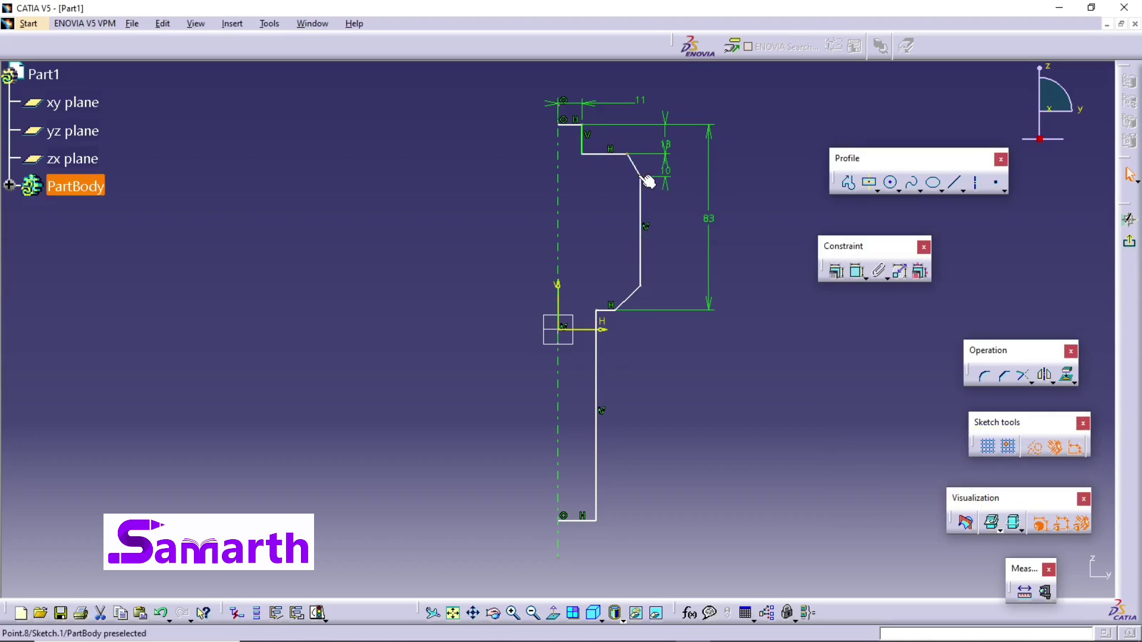
{"action": "left_click", "coordinate": [857, 271]}
{"action": "left_click", "coordinate": [635, 164]}
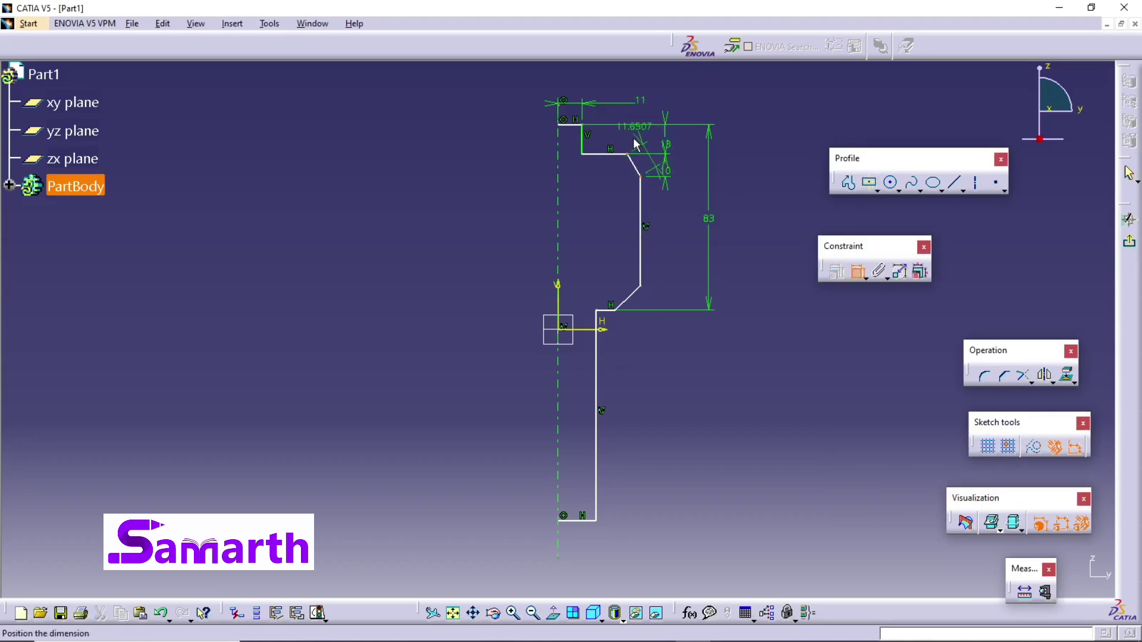
{"action": "right_click", "coordinate": [636, 143]}
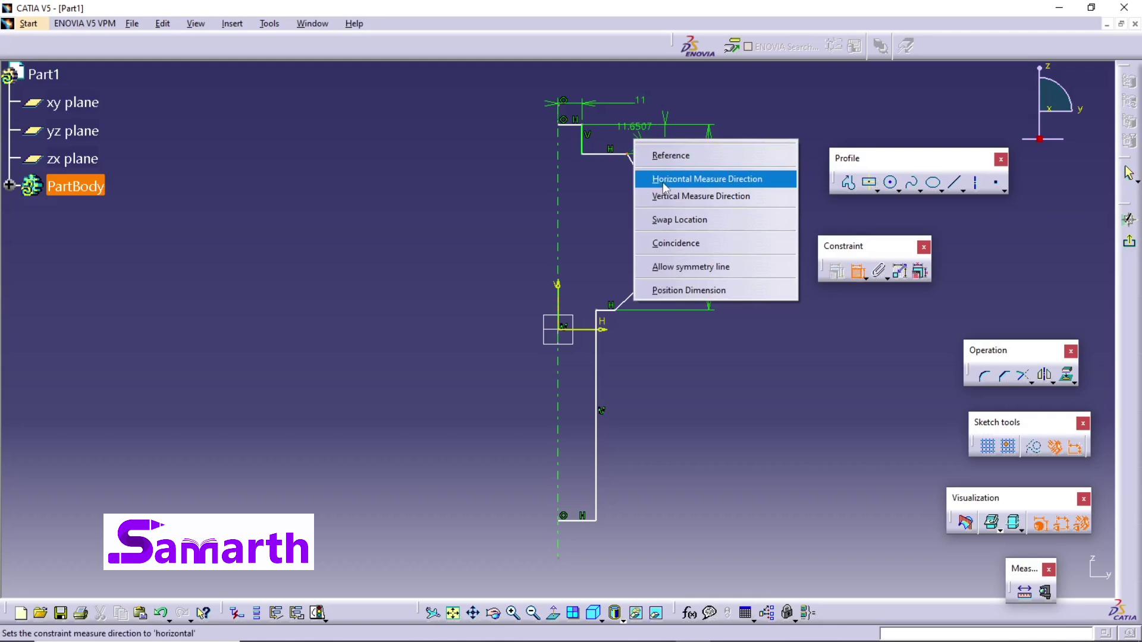
{"action": "left_click", "coordinate": [665, 179]}
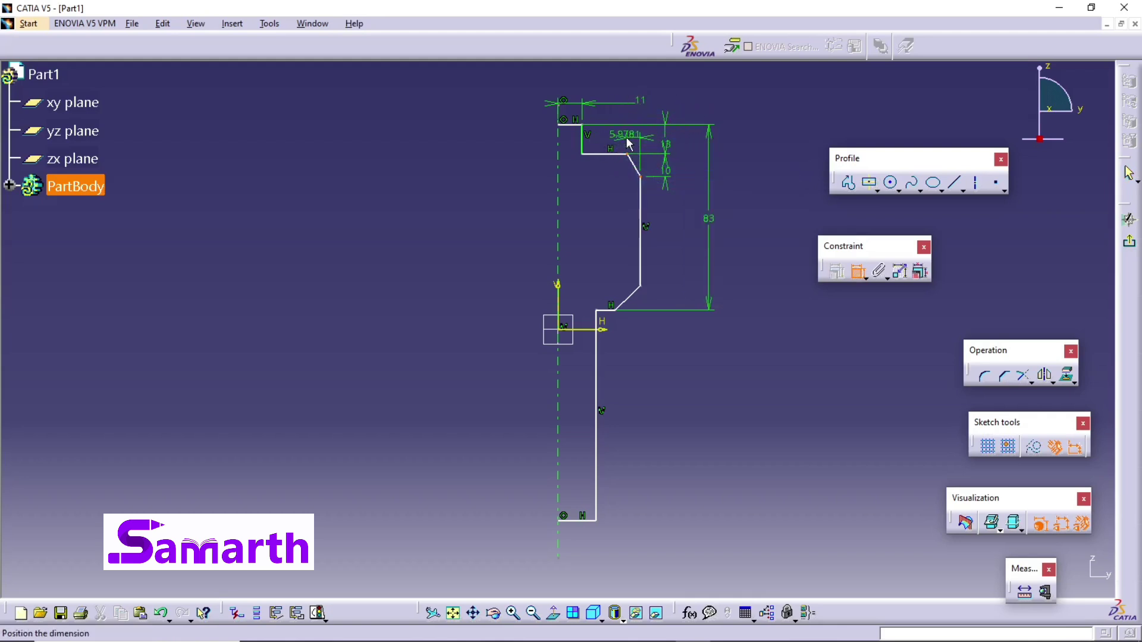
{"action": "left_click", "coordinate": [638, 144]}
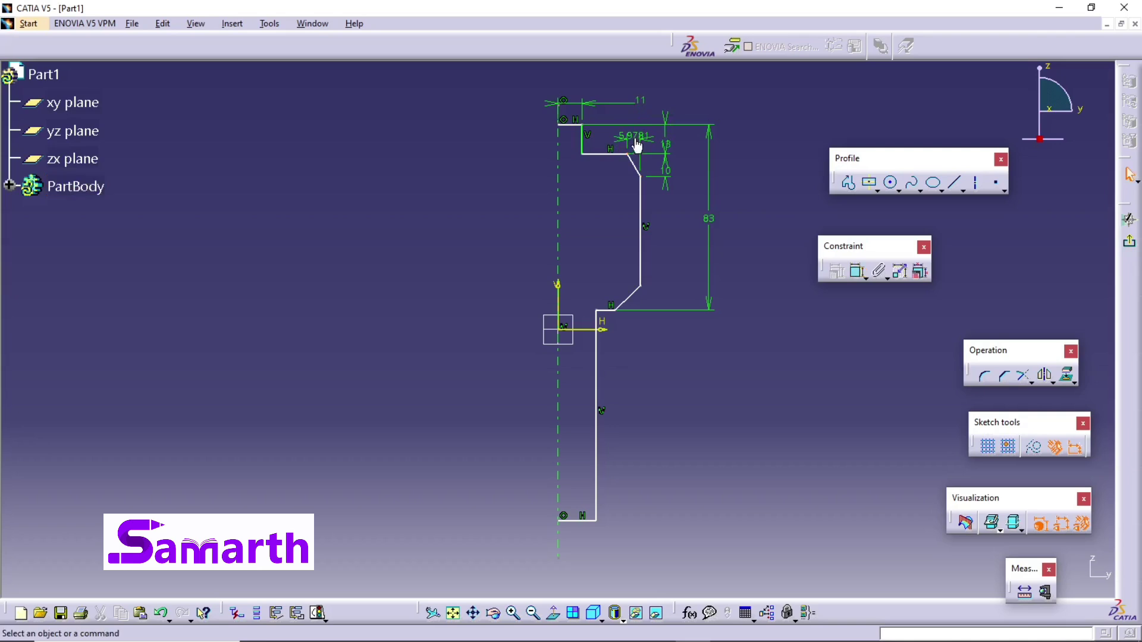
{"action": "double_click", "coordinate": [637, 142]}
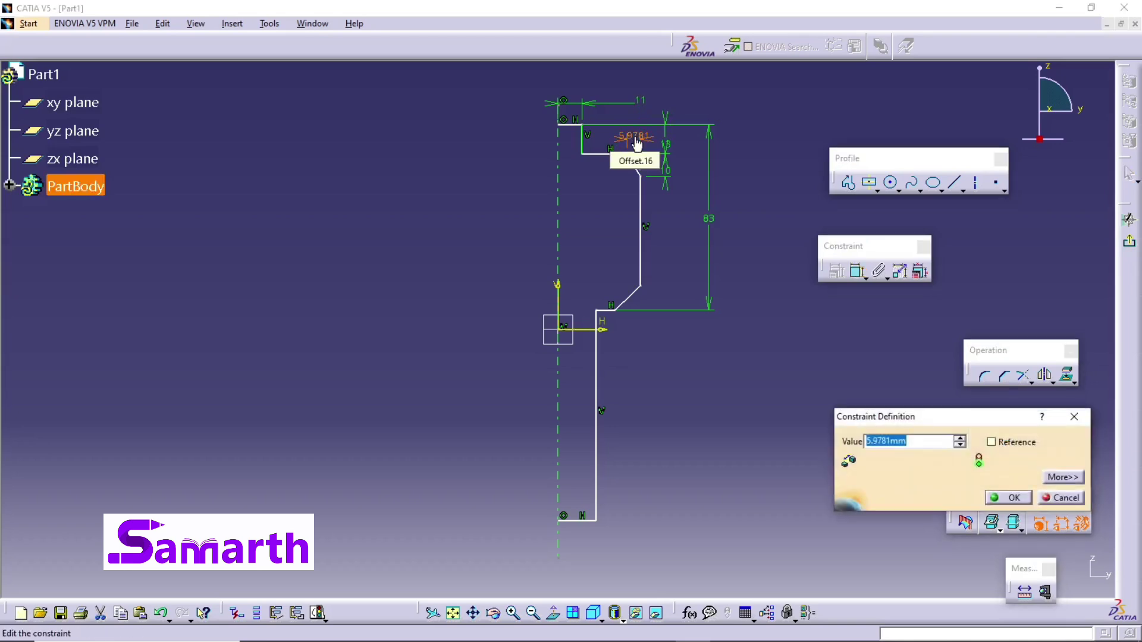
{"action": "type", "text": "10"}
{"action": "key", "text": "Return"}
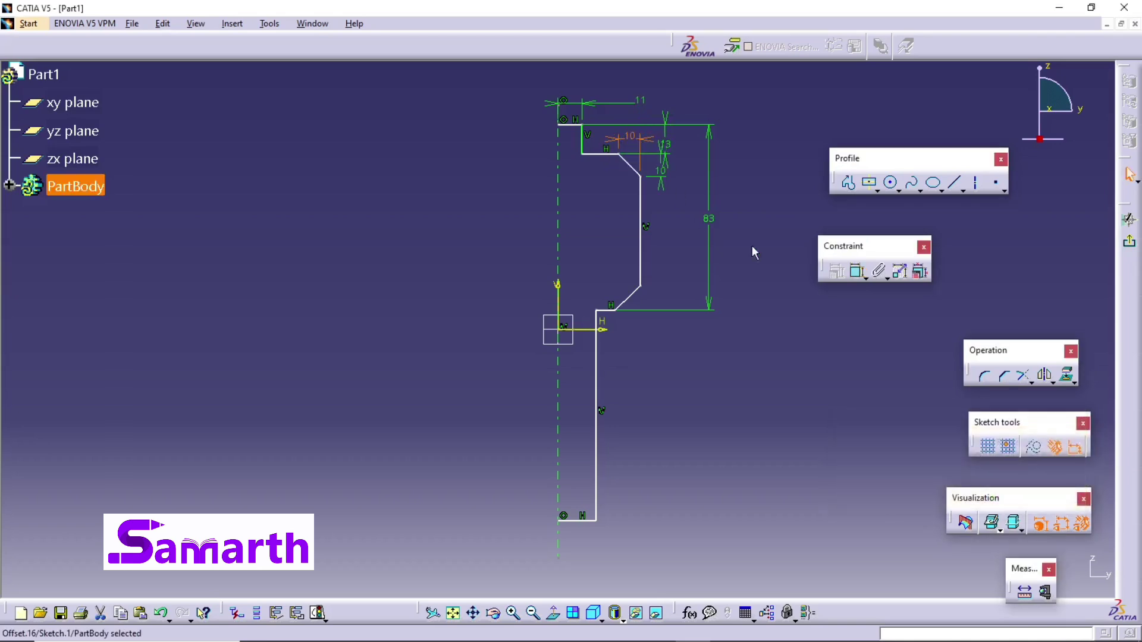
- Give the lower slanted line a horizontal width of 10
{"action": "left_click", "coordinate": [806, 349]}
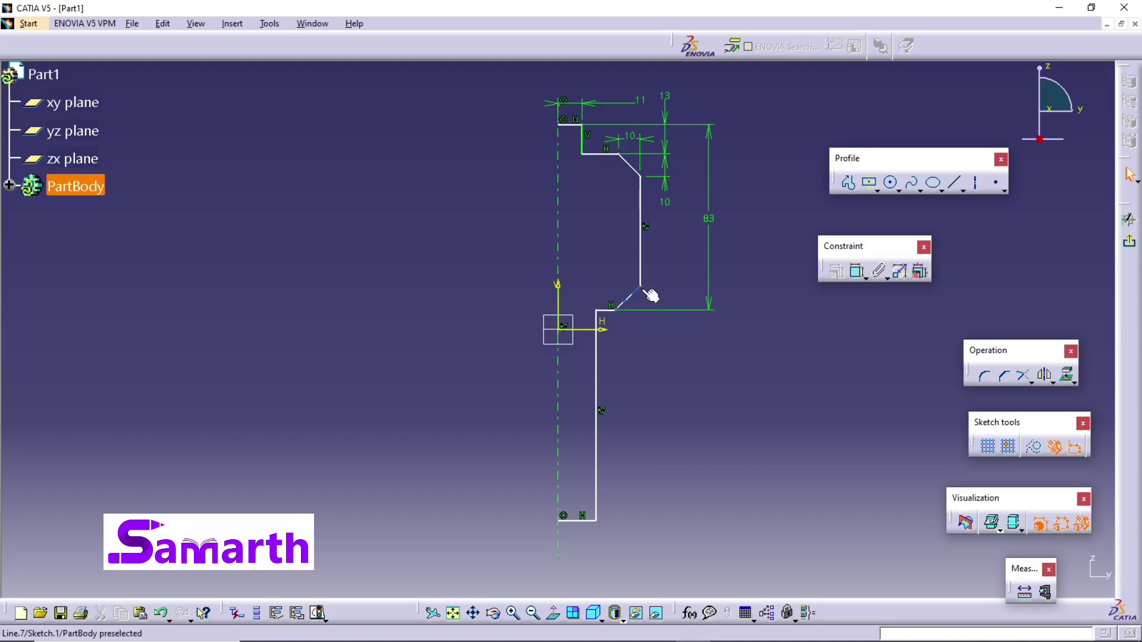
{"action": "left_click", "coordinate": [641, 286]}
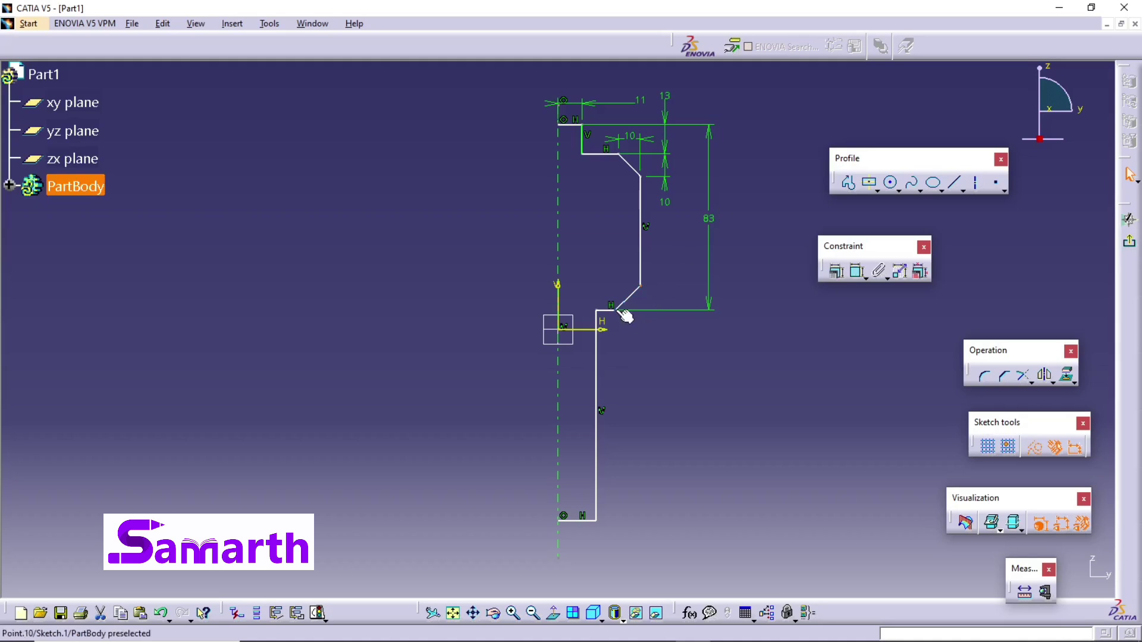
{"action": "left_click", "coordinate": [618, 310], "text": "ctrl"}
{"action": "left_click", "coordinate": [857, 271]}
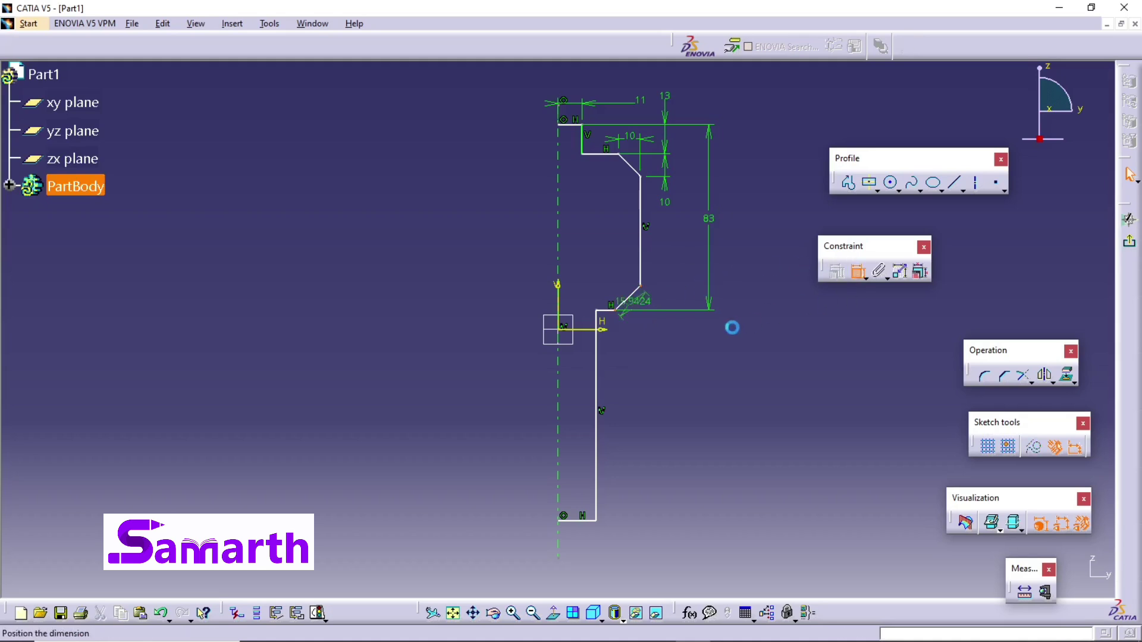
{"action": "right_click", "coordinate": [704, 326]}
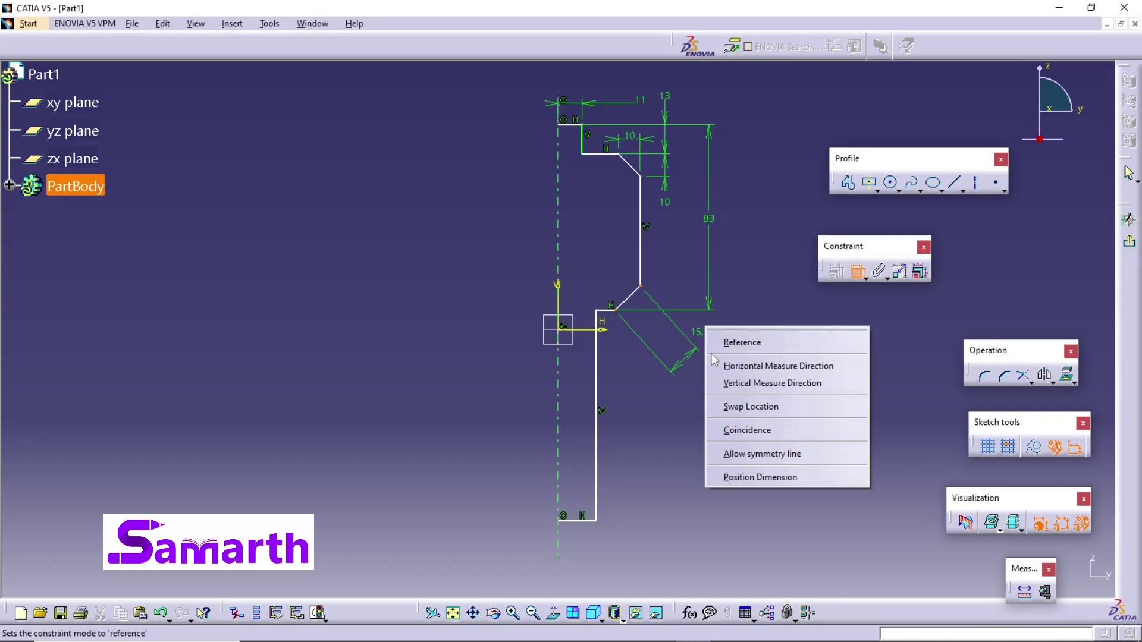
{"action": "left_click", "coordinate": [736, 384]}
{"action": "right_click", "coordinate": [644, 328]}
{"action": "left_click", "coordinate": [657, 370]}
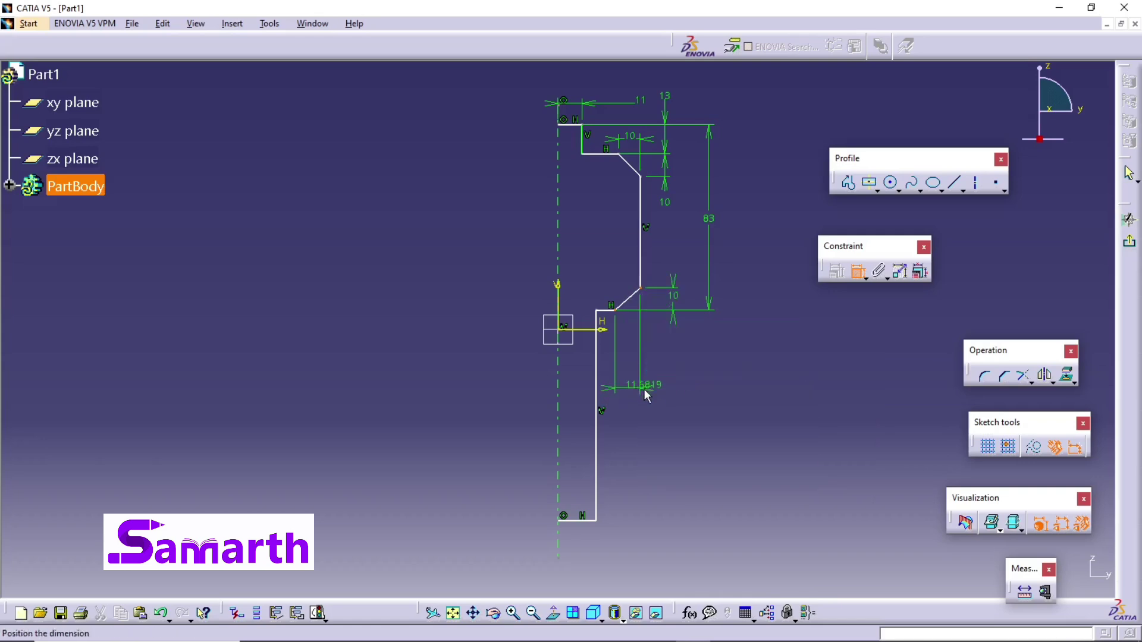
{"action": "left_click", "coordinate": [671, 336]}
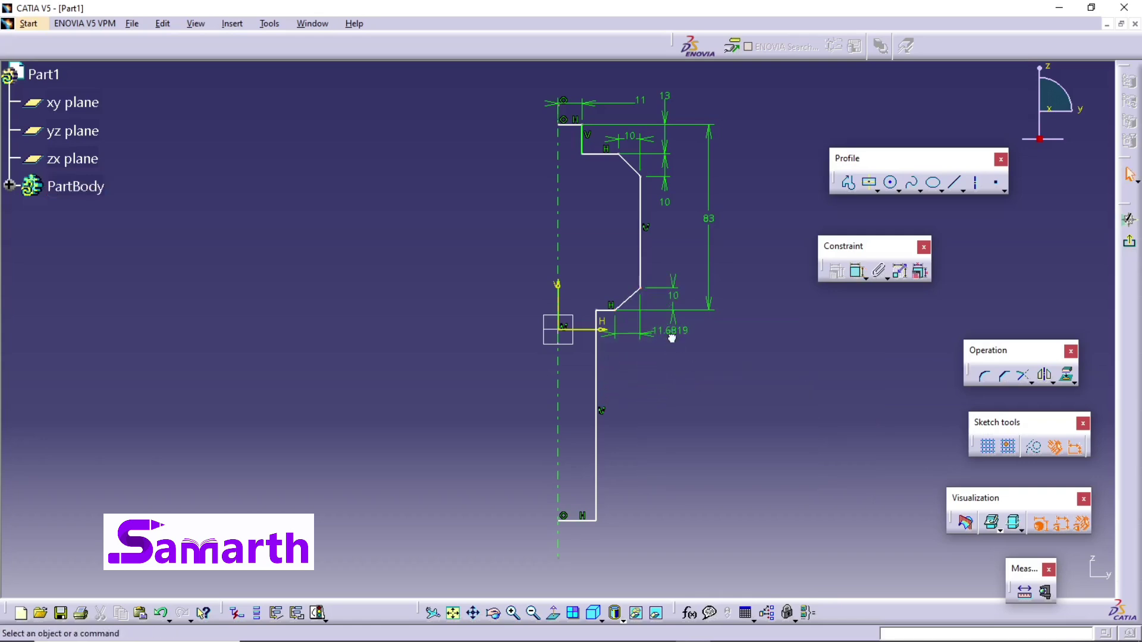
{"action": "double_click", "coordinate": [671, 335]}
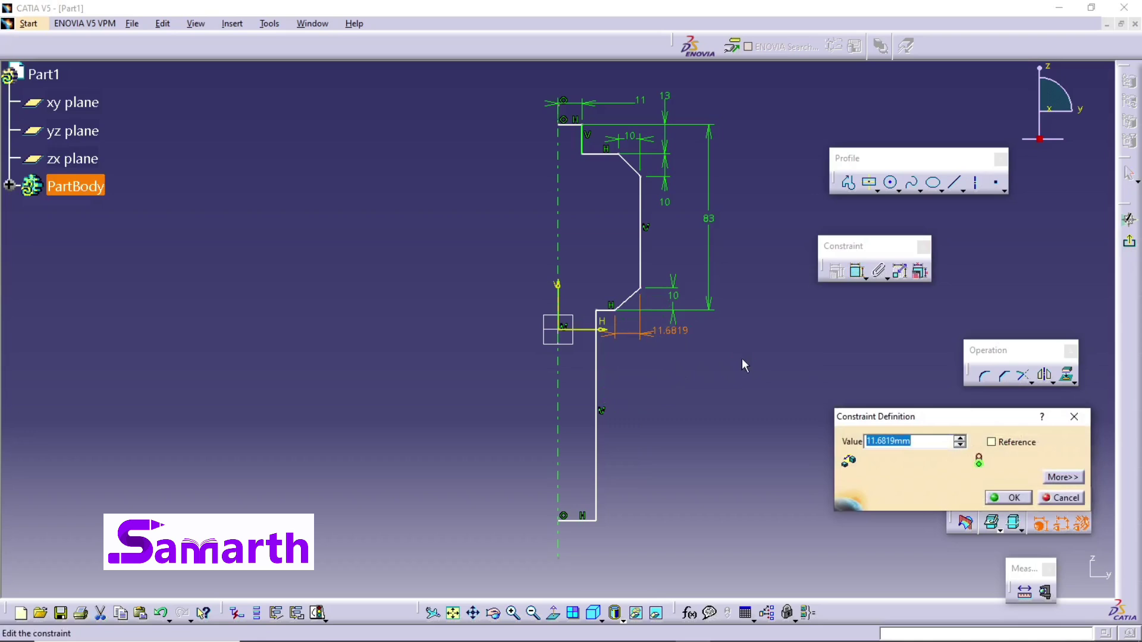
{"action": "type", "text": "10"}
{"action": "key", "text": "Return"}
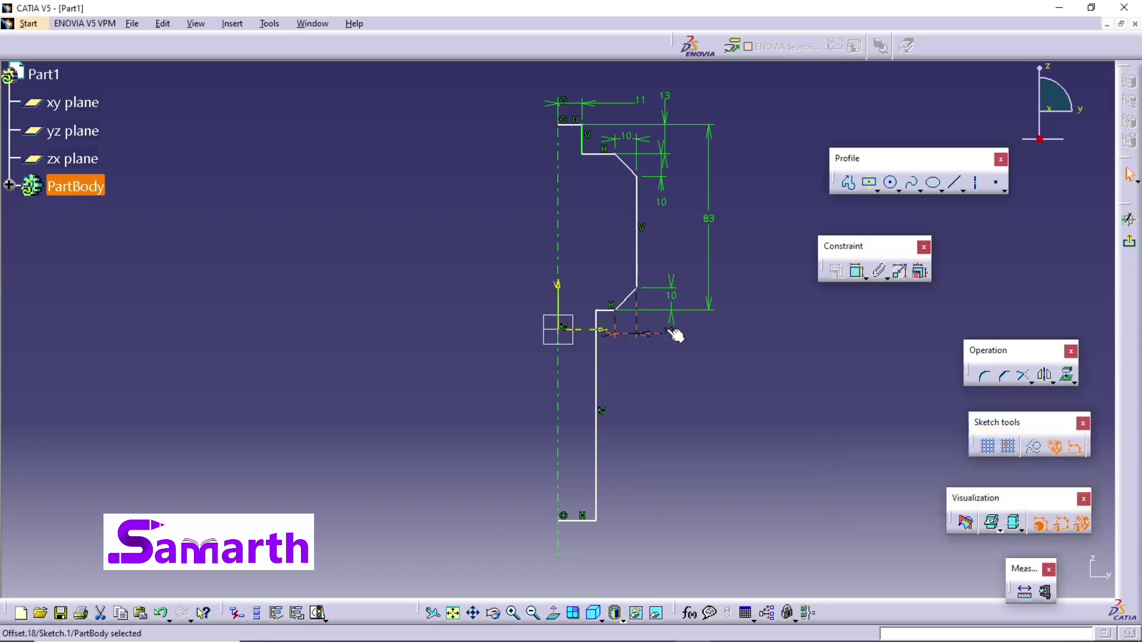
- Dimension the top-to-bottom line distance at 240 and fit the lengthened profile in view
{"action": "left_click", "coordinate": [573, 125]}
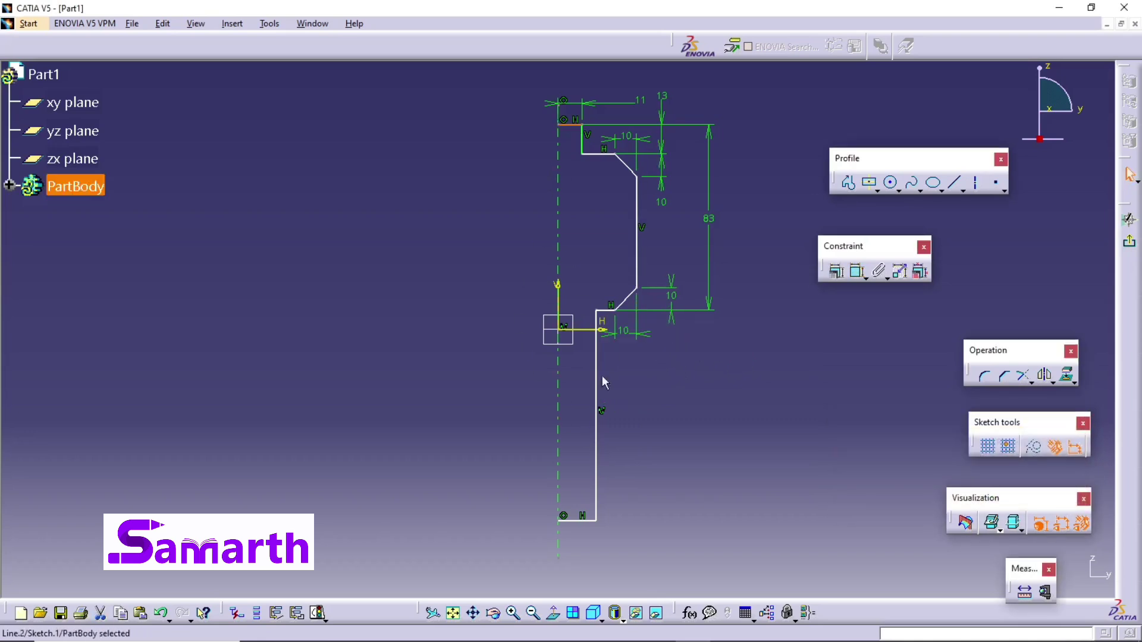
{"action": "left_click", "coordinate": [589, 521], "text": "ctrl"}
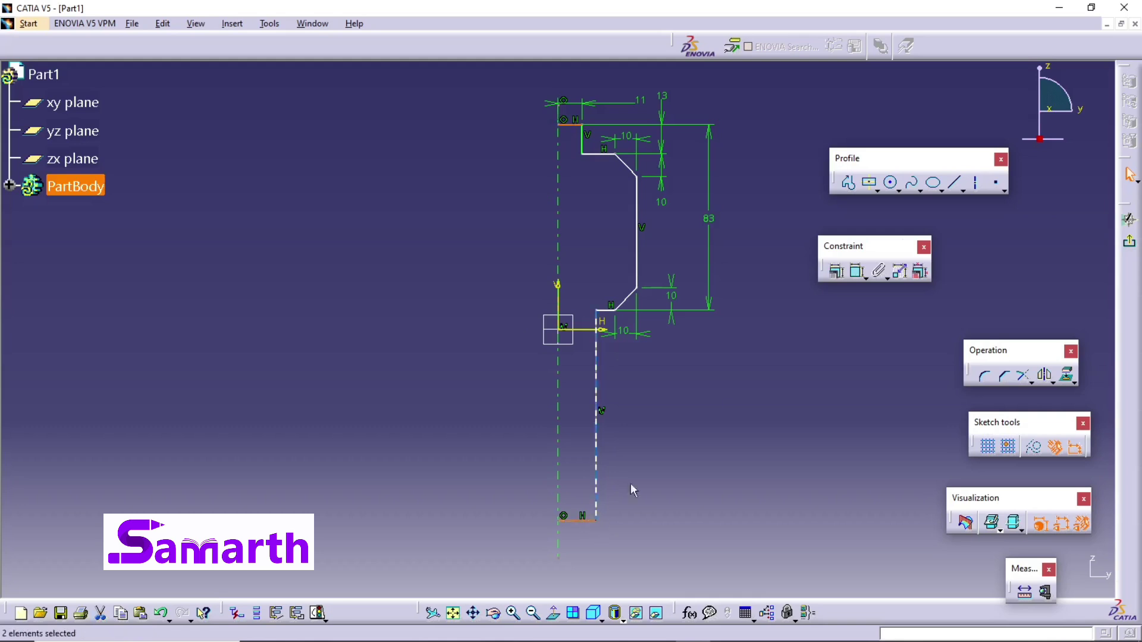
{"action": "left_click", "coordinate": [837, 271]}
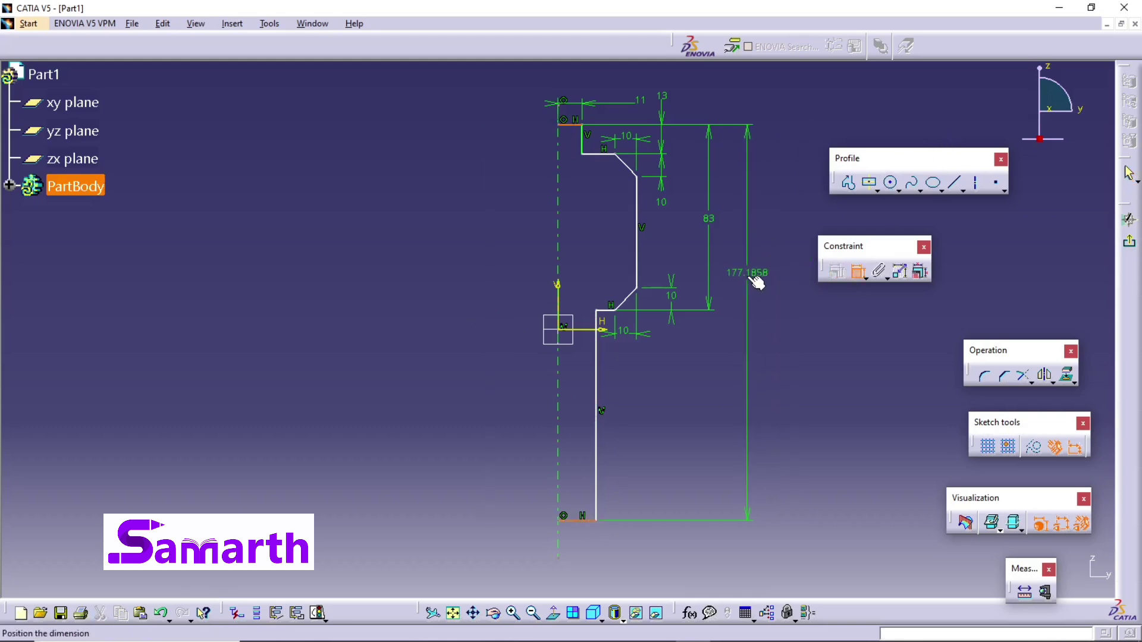
{"action": "left_click", "coordinate": [754, 275]}
{"action": "double_click", "coordinate": [751, 271]}
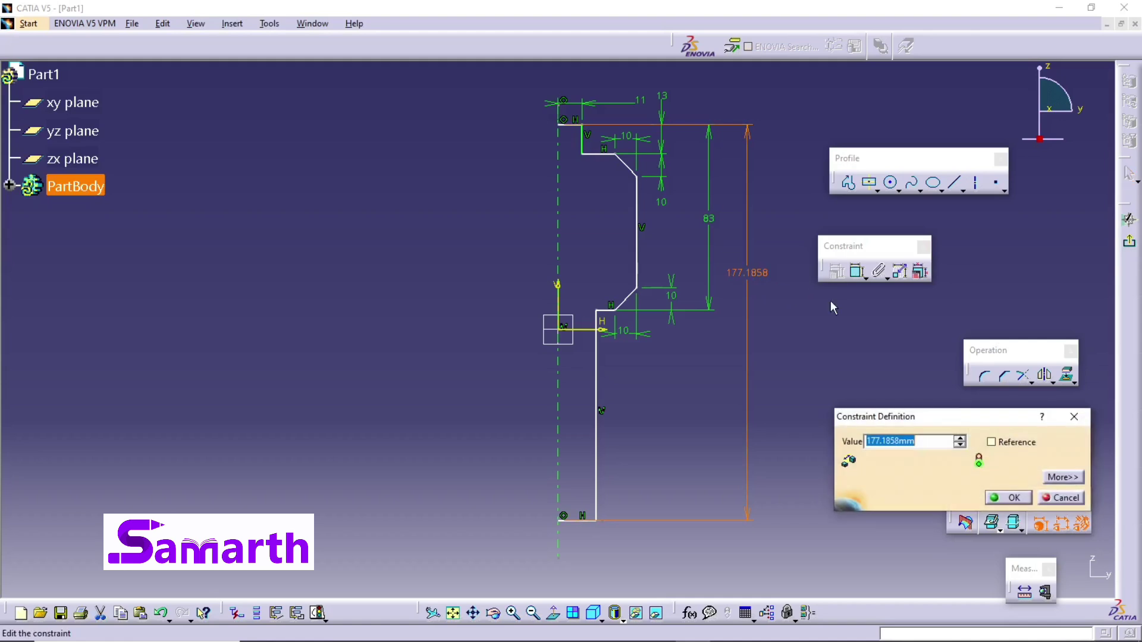
{"action": "type", "text": "240"}
{"action": "key", "text": "Return"}
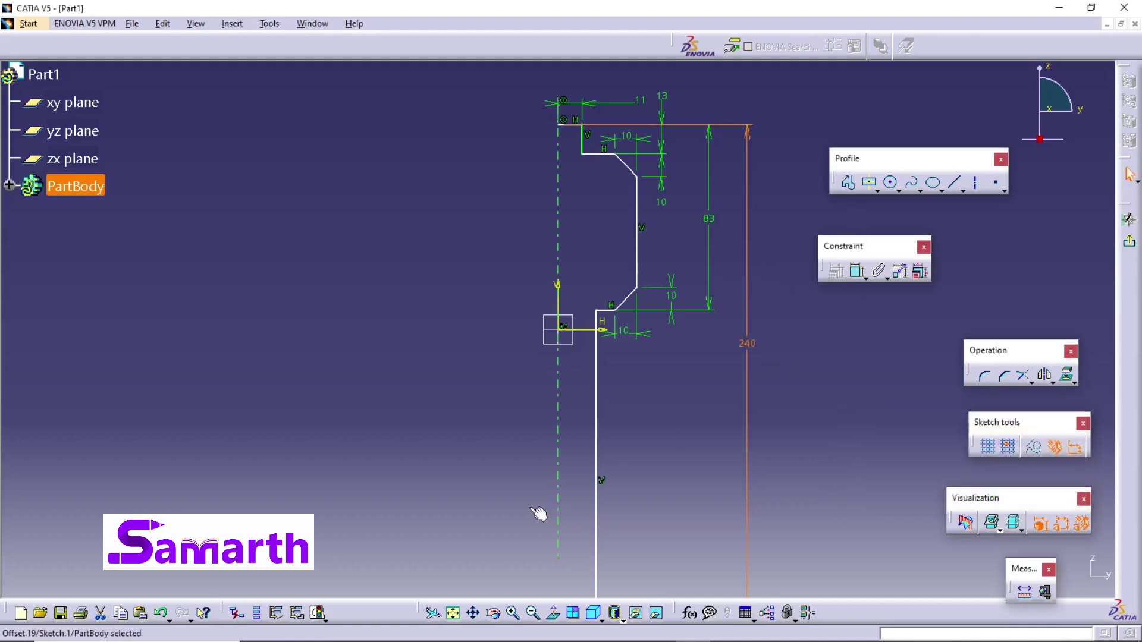
{"action": "left_click", "coordinate": [453, 613]}
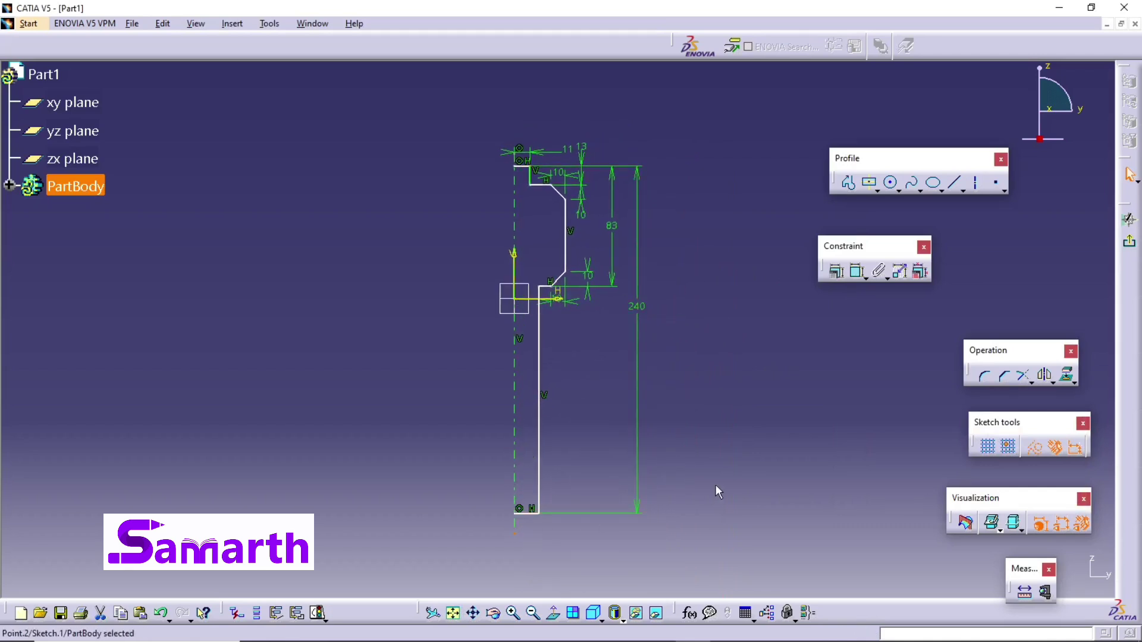
- Dimension the bottom line's length at 19
{"action": "left_click", "coordinate": [678, 435]}
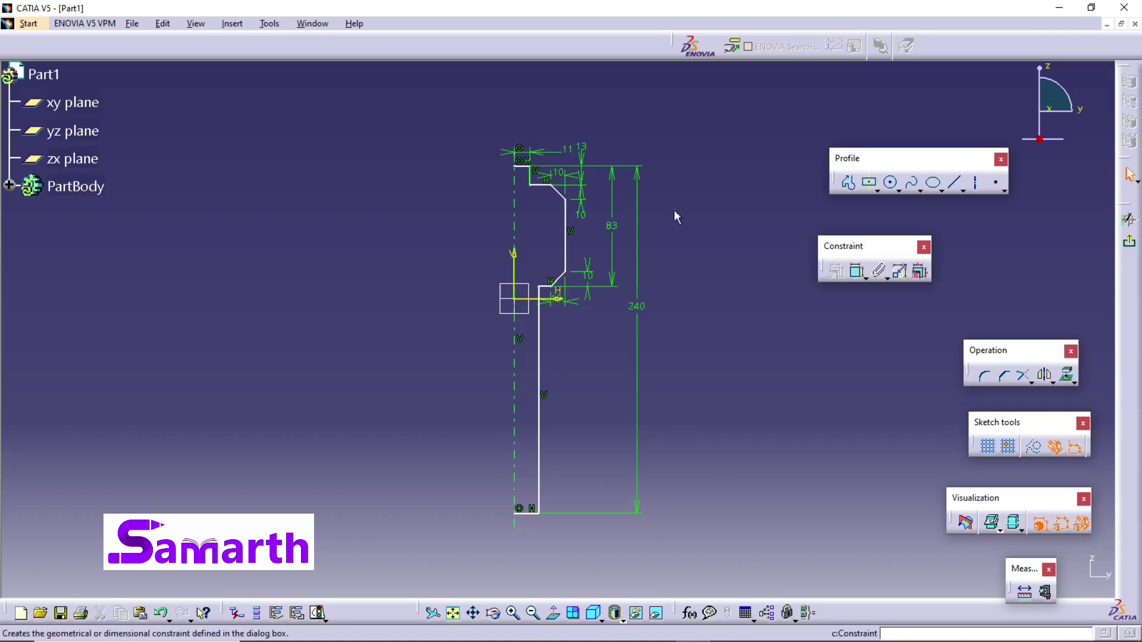
{"action": "mouse_move", "coordinate": [567, 148]}
{"action": "left_mouse_down"}
{"action": "mouse_move", "coordinate": [540, 158]}
{"action": "mouse_move", "coordinate": [553, 138]}
{"action": "left_mouse_up"}
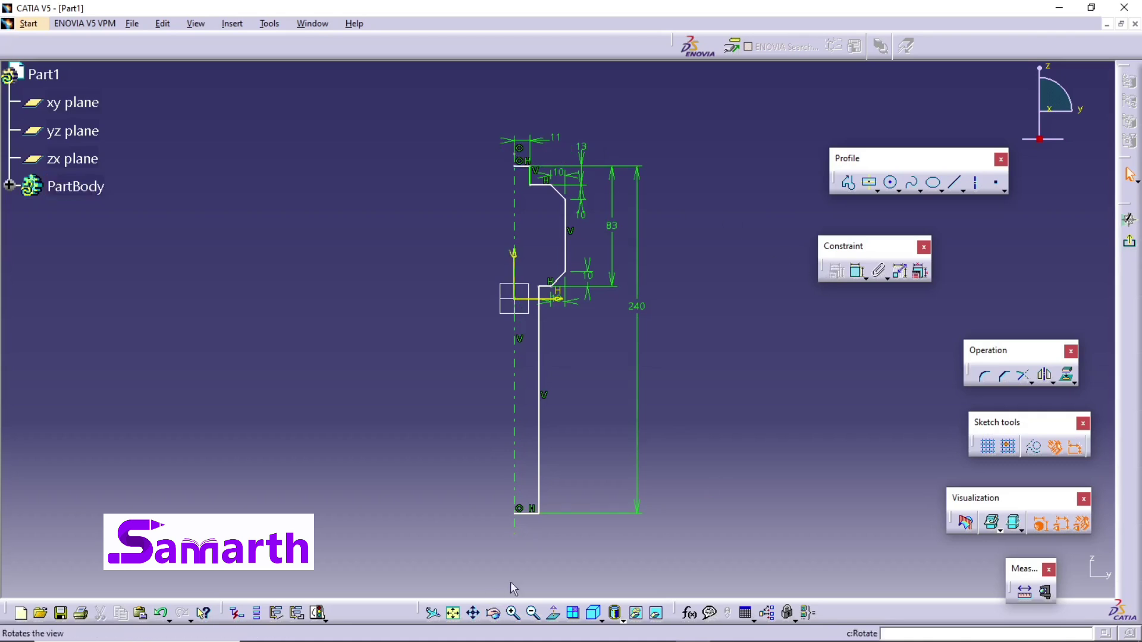
{"action": "left_click", "coordinate": [528, 512]}
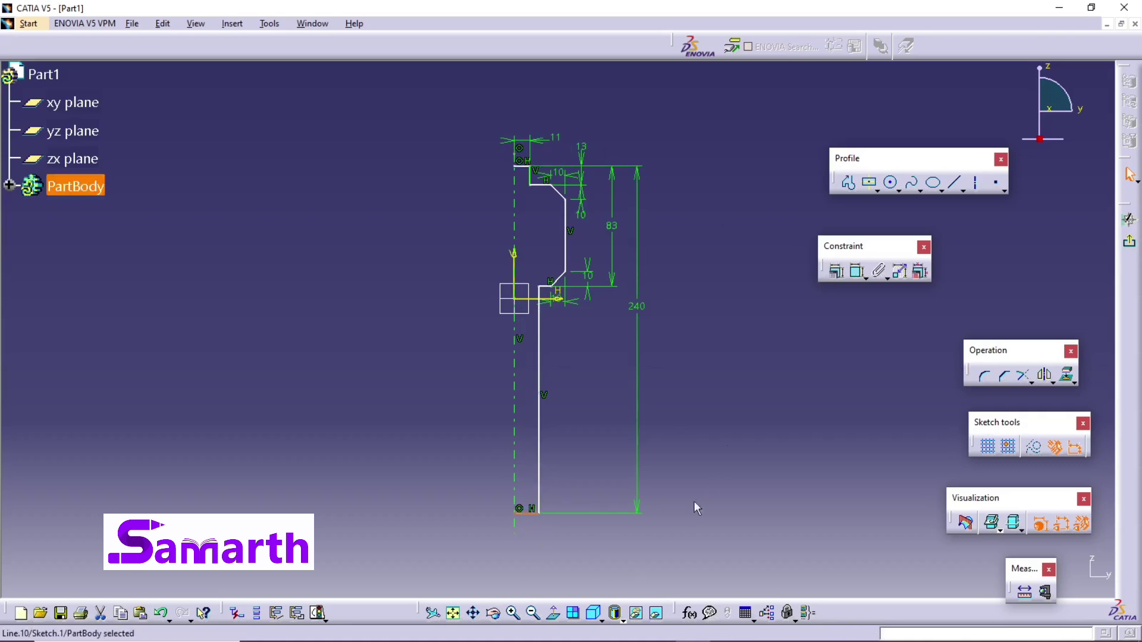
{"action": "left_click", "coordinate": [860, 278]}
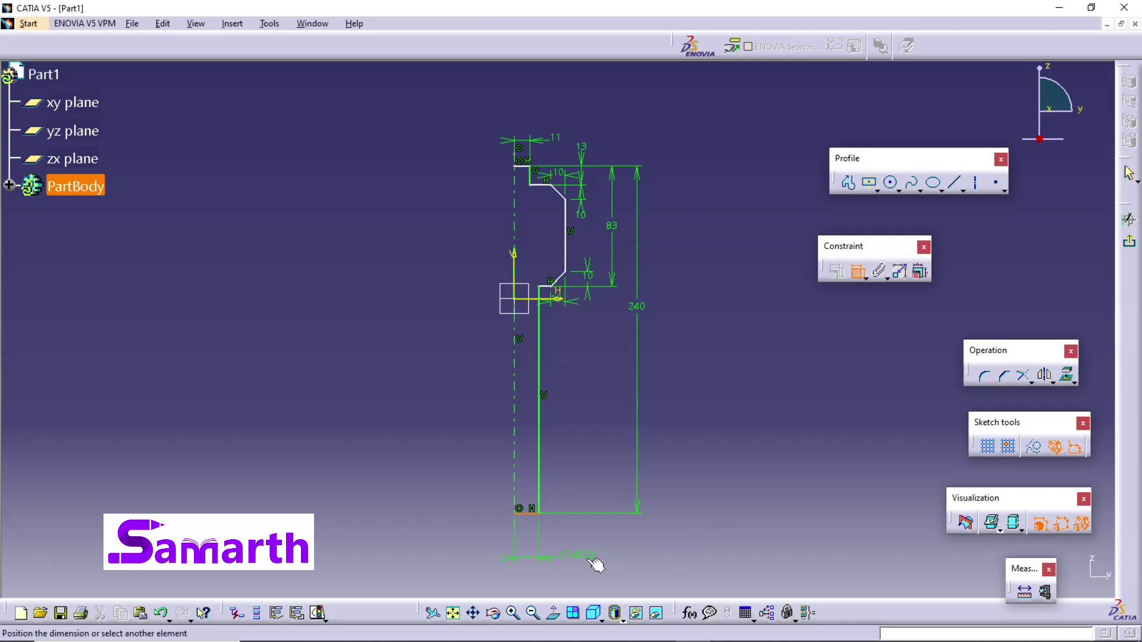
{"action": "left_click", "coordinate": [623, 557]}
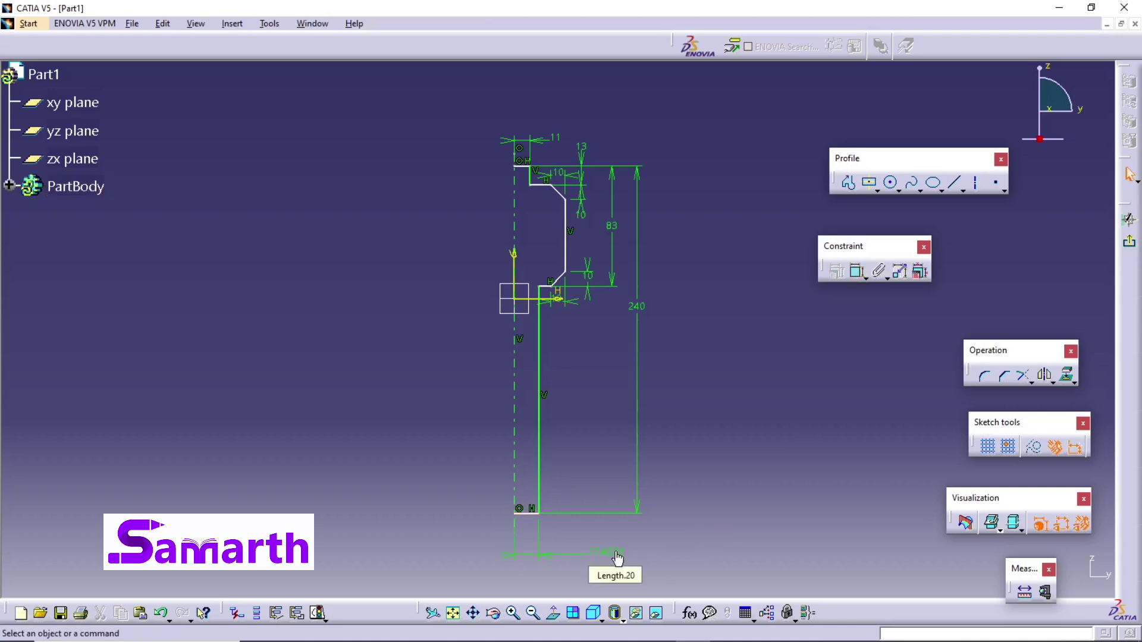
{"action": "double_click", "coordinate": [615, 550]}
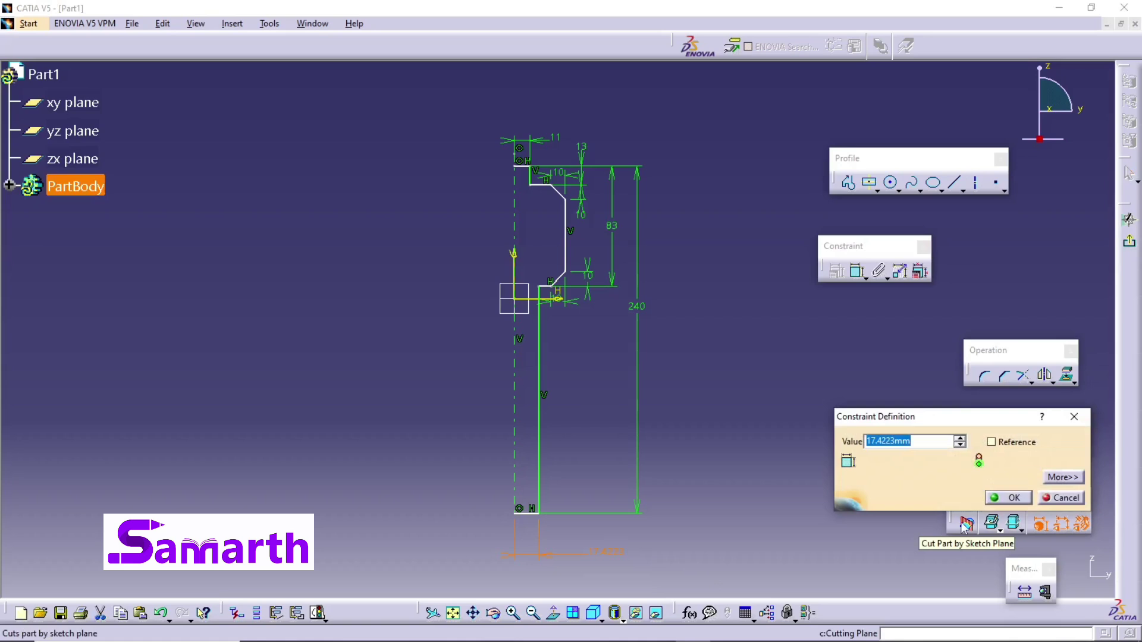
{"action": "type", "text": "3"}
{"action": "key", "text": "Return"}
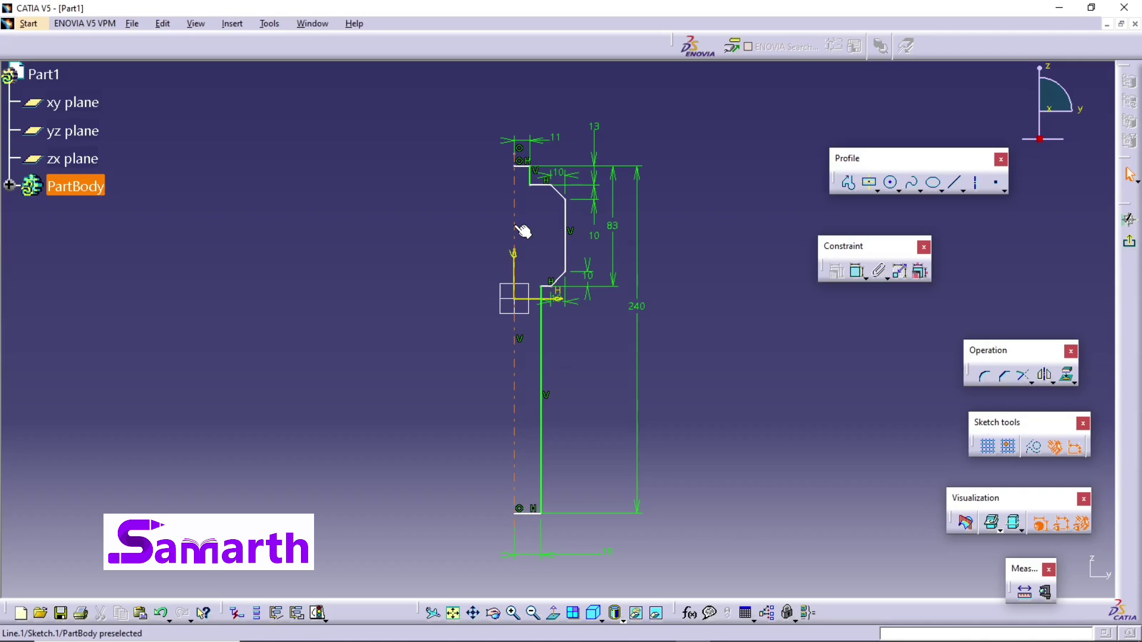
- Place the head's outer vertical edge 65/2 (32.5) from the centre axis
{"action": "left_click", "coordinate": [571, 240]}
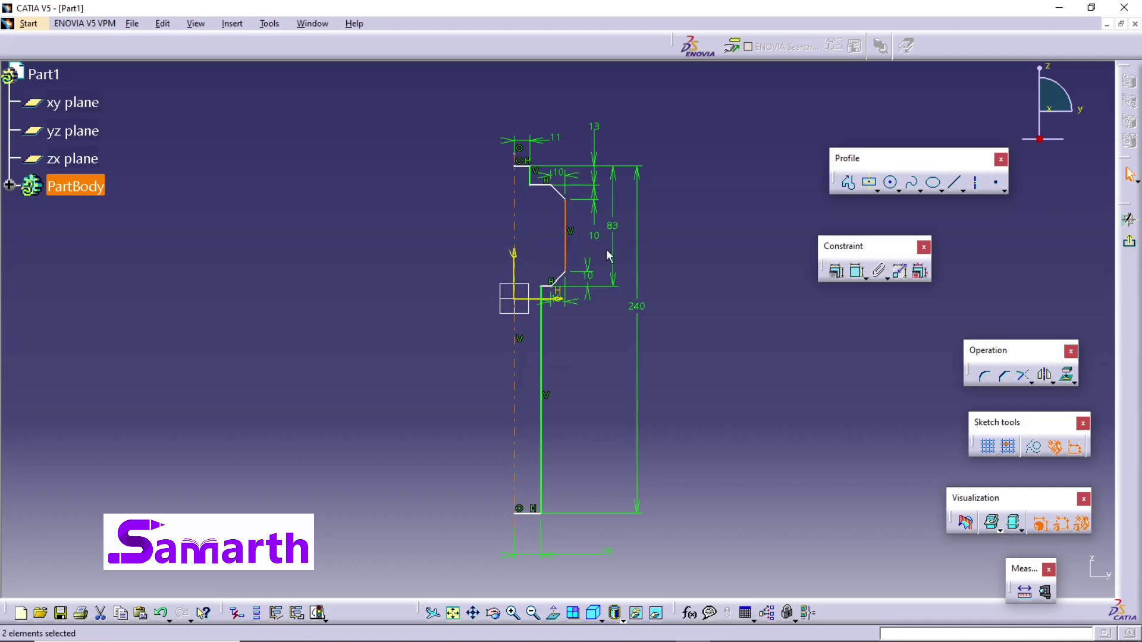
{"action": "left_click", "coordinate": [858, 275]}
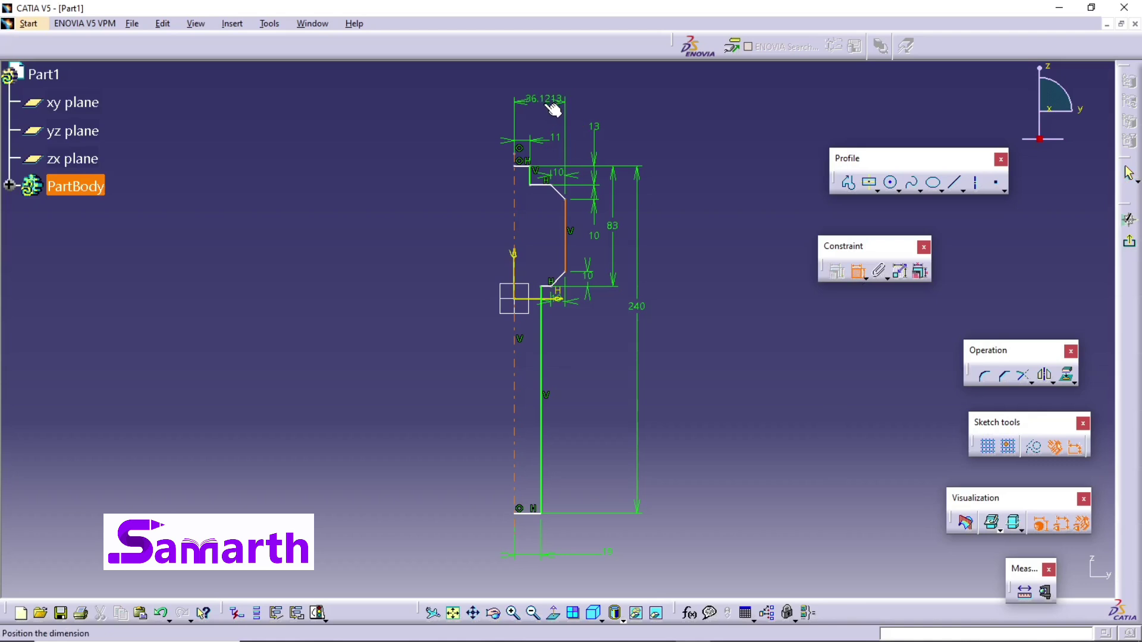
{"action": "left_click", "coordinate": [553, 109]}
{"action": "double_click", "coordinate": [543, 99]}
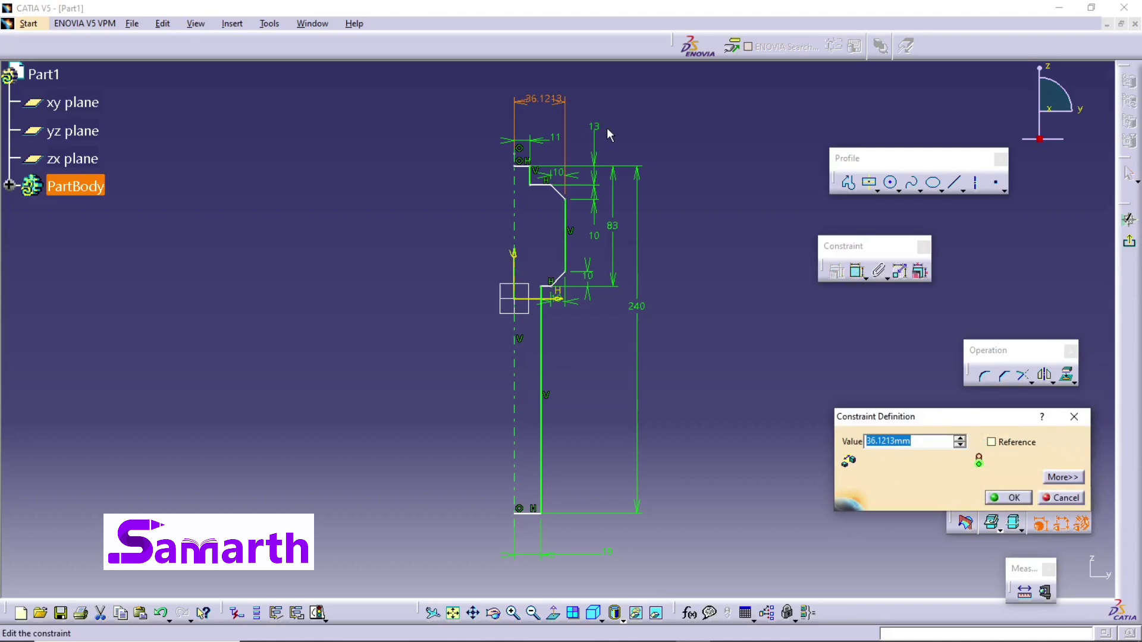
{"action": "type", "text": "65/2"}
{"action": "key", "text": "Return"}
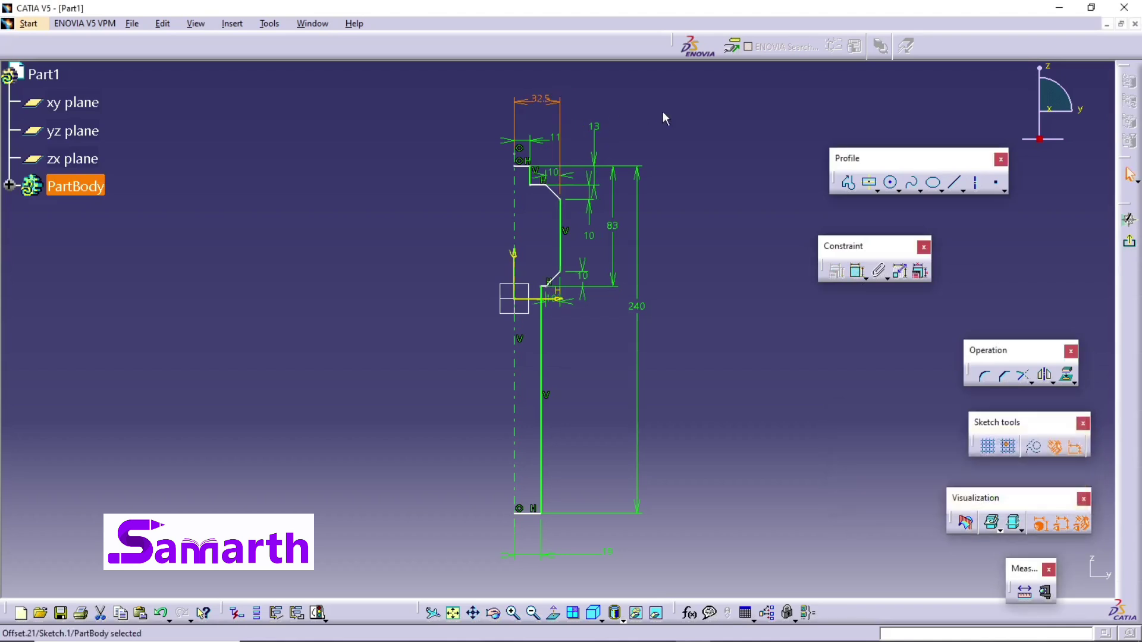
{"action": "left_click", "coordinate": [697, 130]}
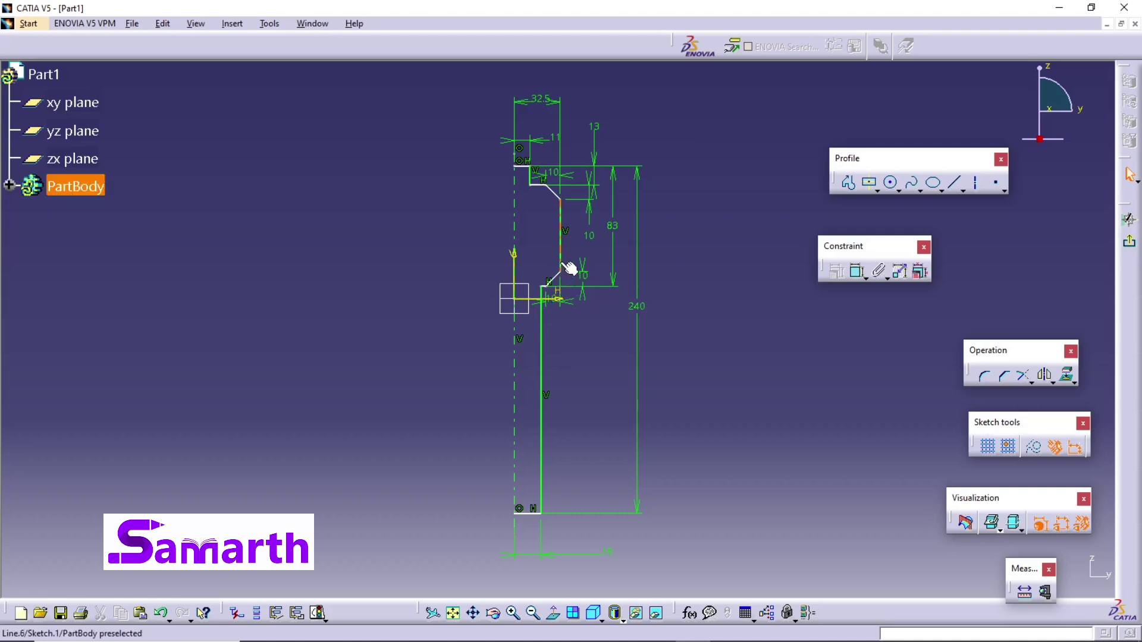
- Dimension from the horizontal axis to the top line, typing 83 as the value
{"action": "left_click_drag", "start_coordinate": [566, 267], "coordinate": [588, 239]}
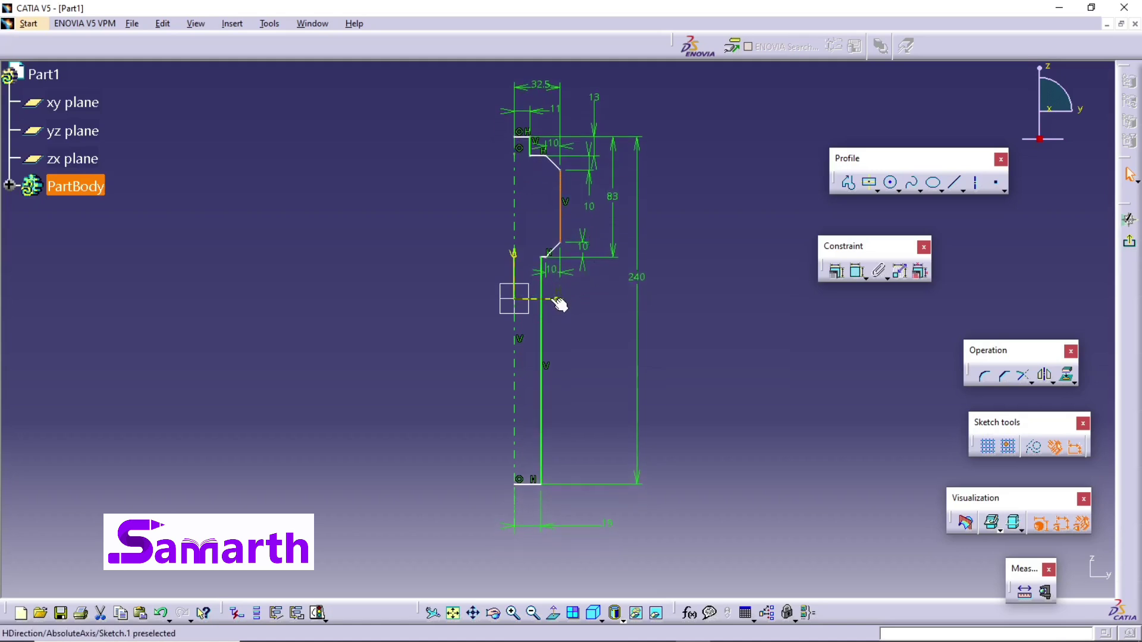
{"action": "left_click", "coordinate": [559, 299]}
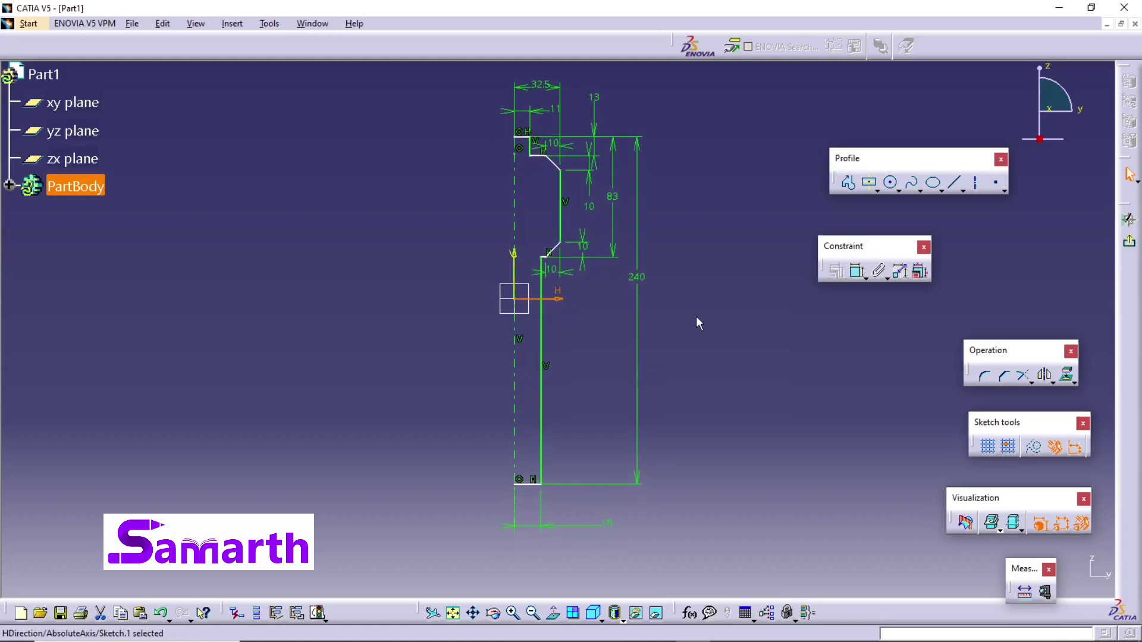
{"action": "left_click", "coordinate": [527, 141], "text": "ctrl"}
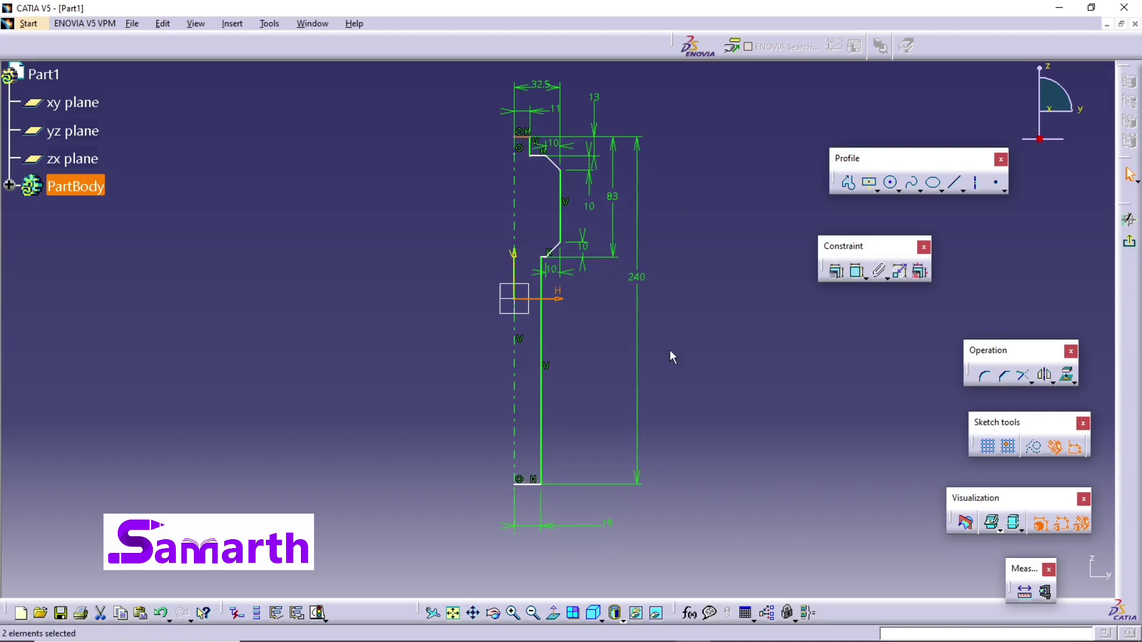
{"action": "left_click", "coordinate": [857, 271]}
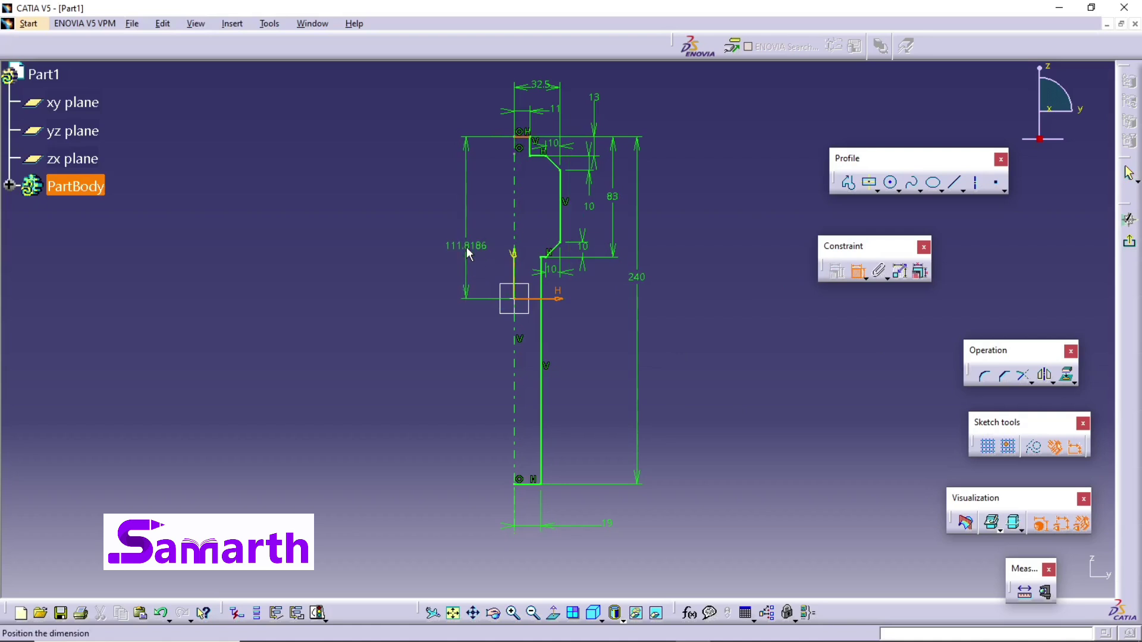
{"action": "left_click", "coordinate": [467, 248]}
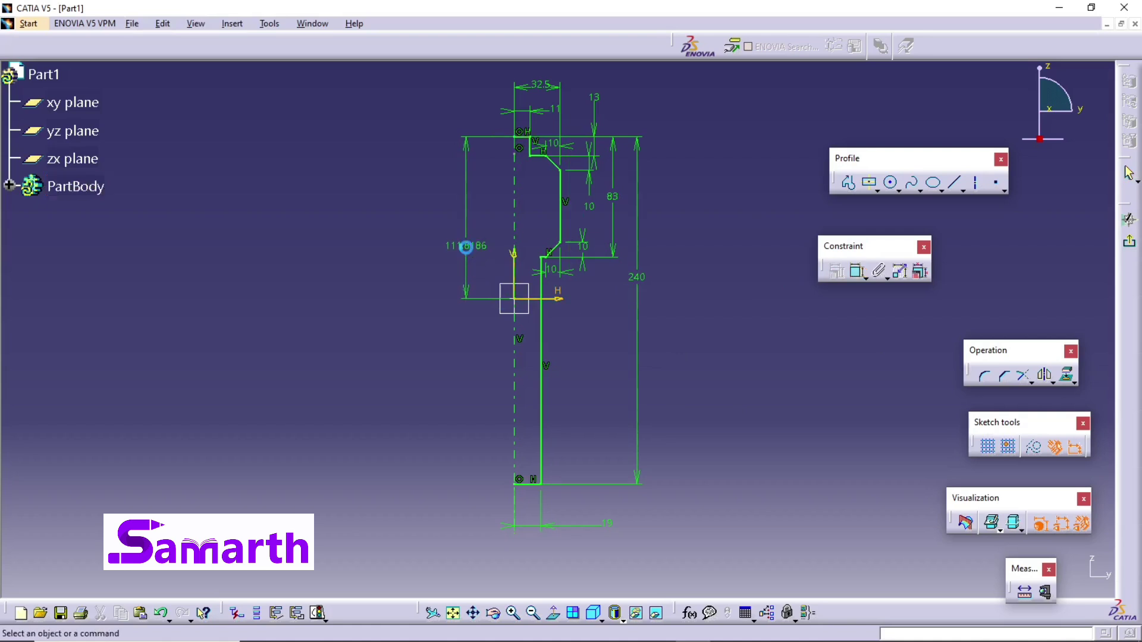
{"action": "double_click", "coordinate": [477, 247]}
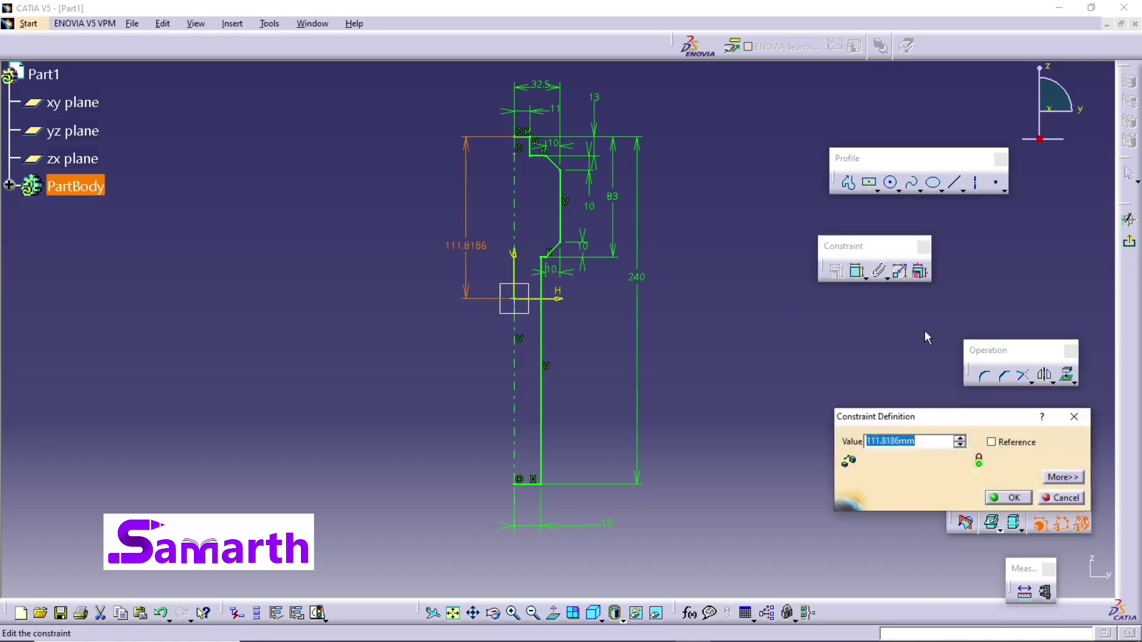
{"action": "type", "text": "83"}
- Complete the value as 83/2 for a 41.5 offset, fit the view and exit the Sketcher
{"action": "key", "text": "Return"}
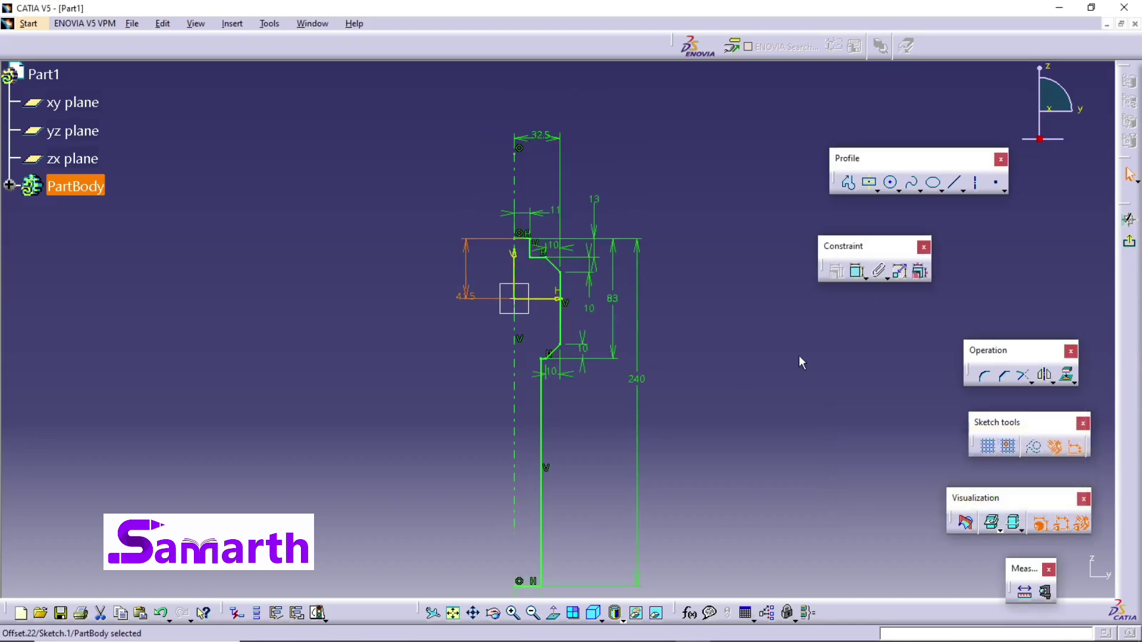
{"action": "left_click", "coordinate": [452, 613]}
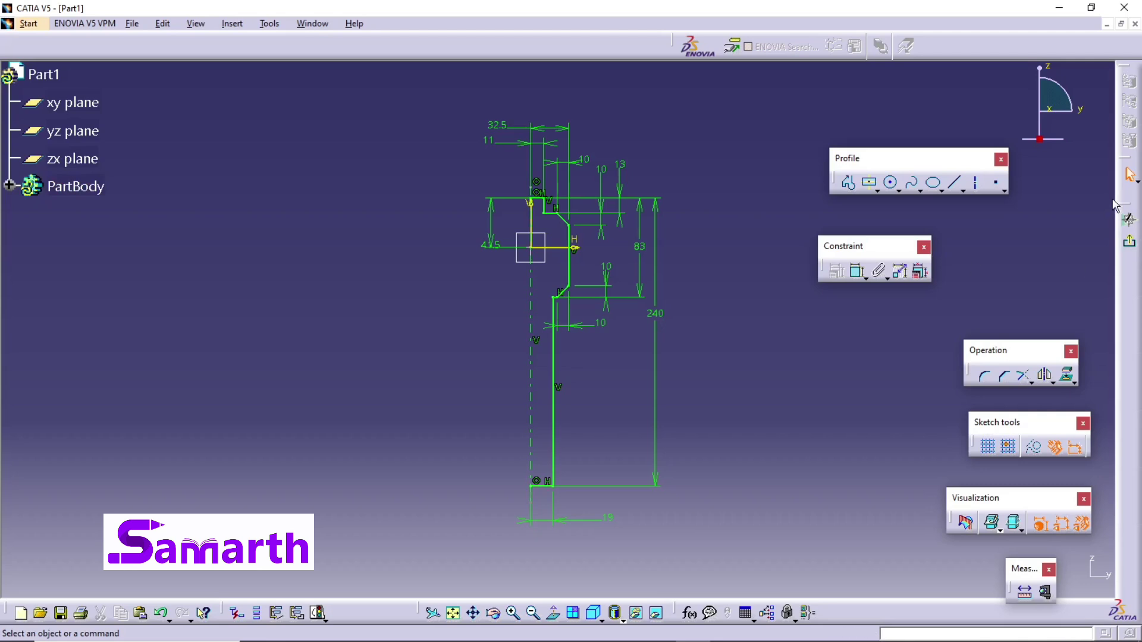
{"action": "left_click", "coordinate": [1131, 245]}
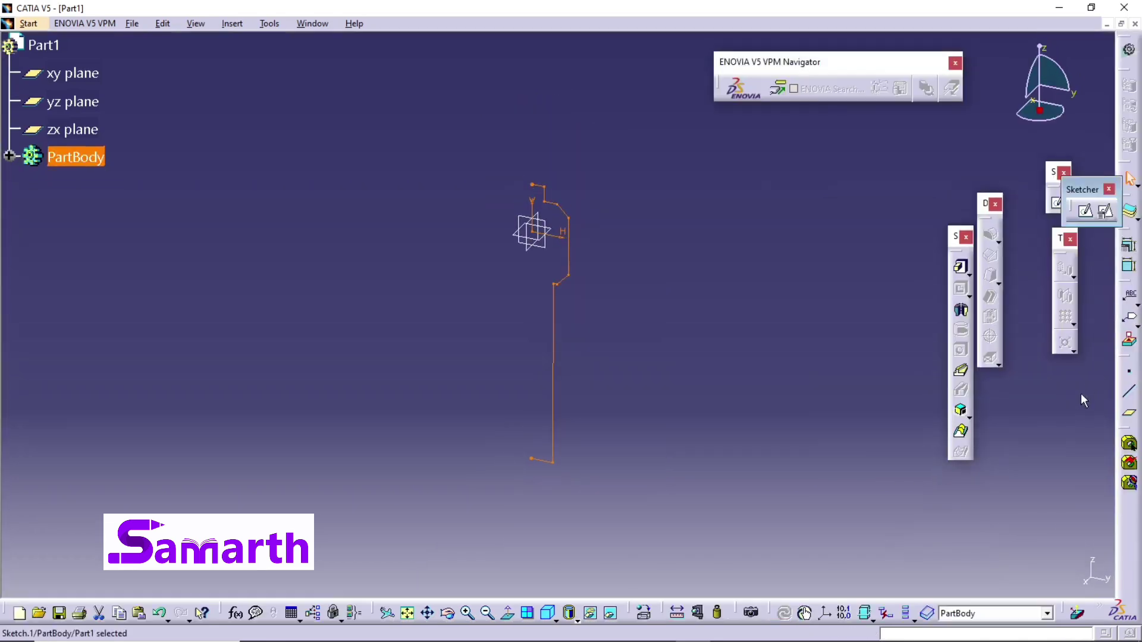
- Revolve Sketch.1 a full 360° about the sketch axis into a solid shaft
{"action": "left_click", "coordinate": [963, 313]}
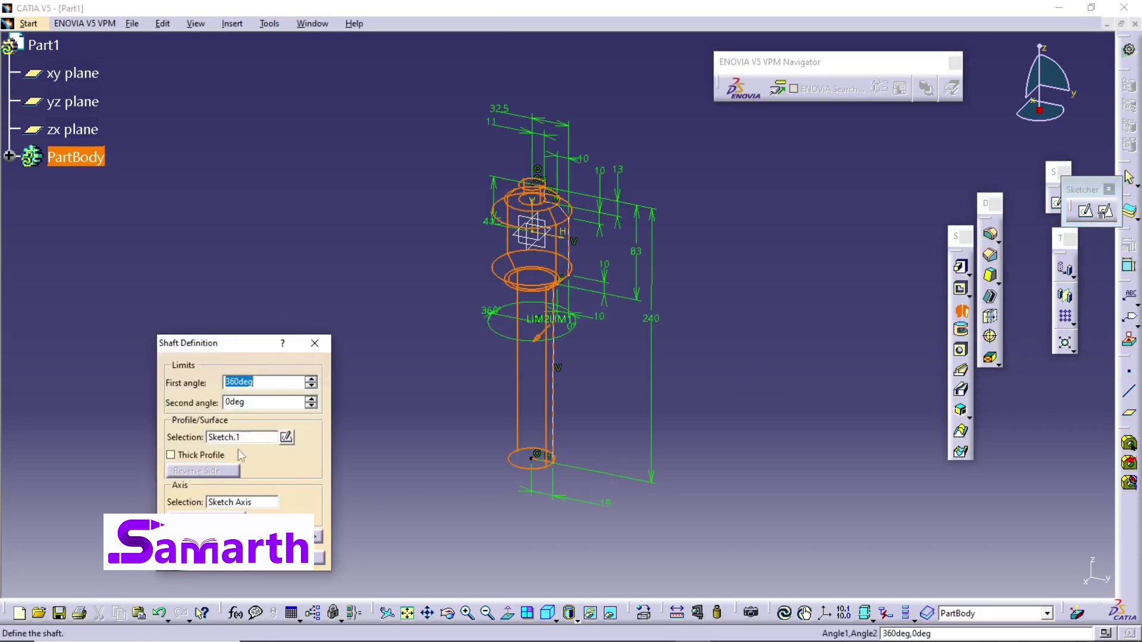
{"action": "key", "text": "Return"}
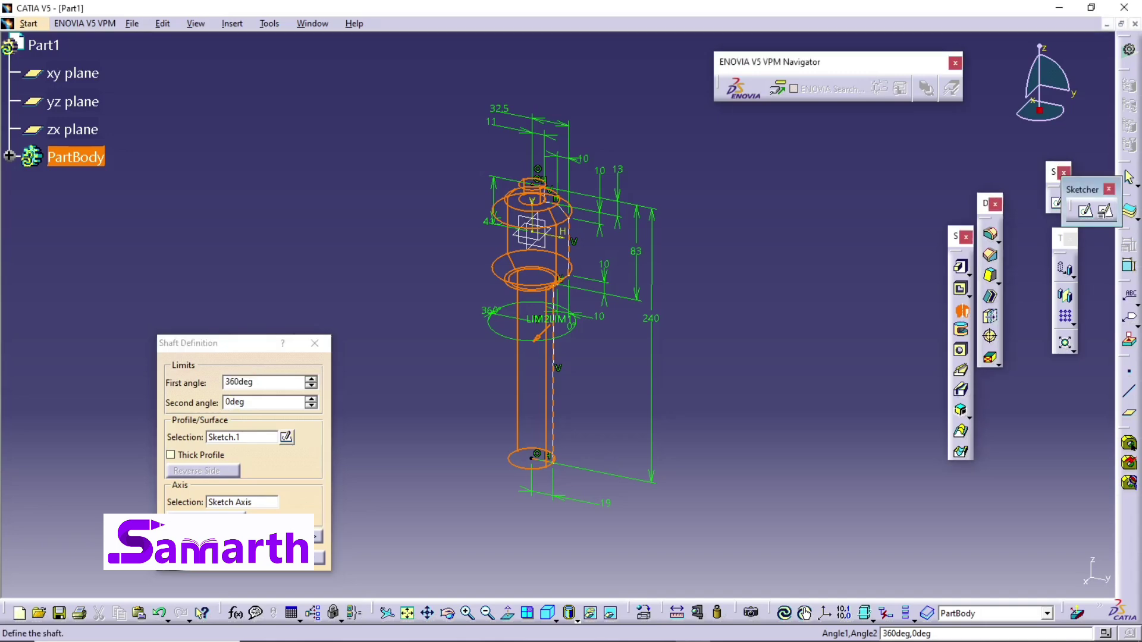
{"action": "left_click", "coordinate": [700, 412]}
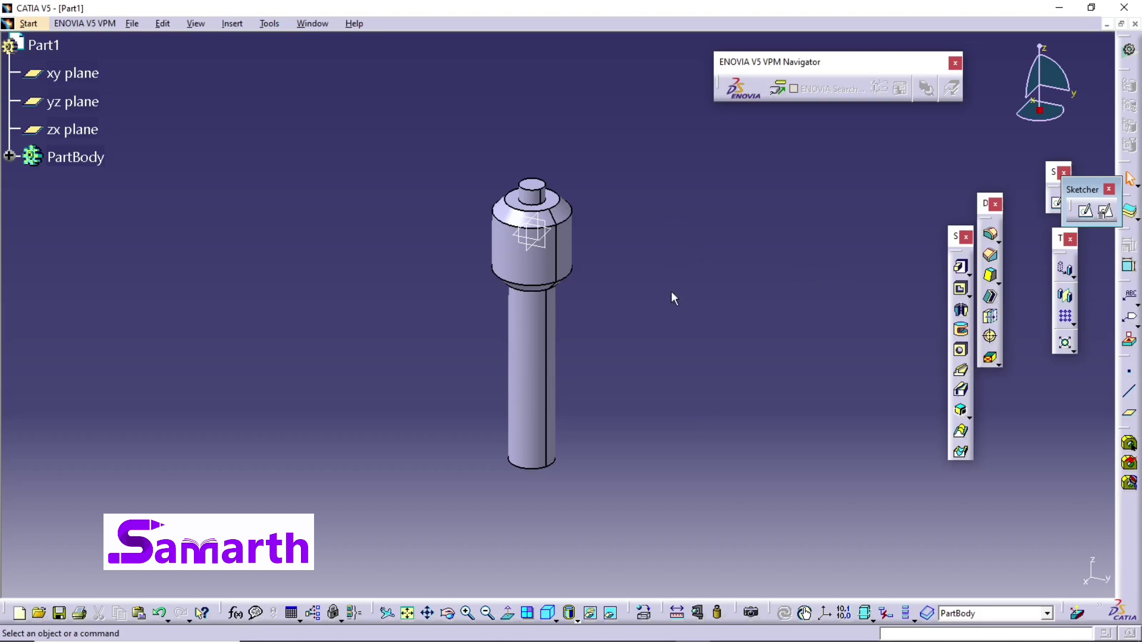
- Fit the whole spindle in view and select the top face of its small end stub
{"action": "middle_click_drag", "start_coordinate": [671, 291], "coordinate": [646, 374]}
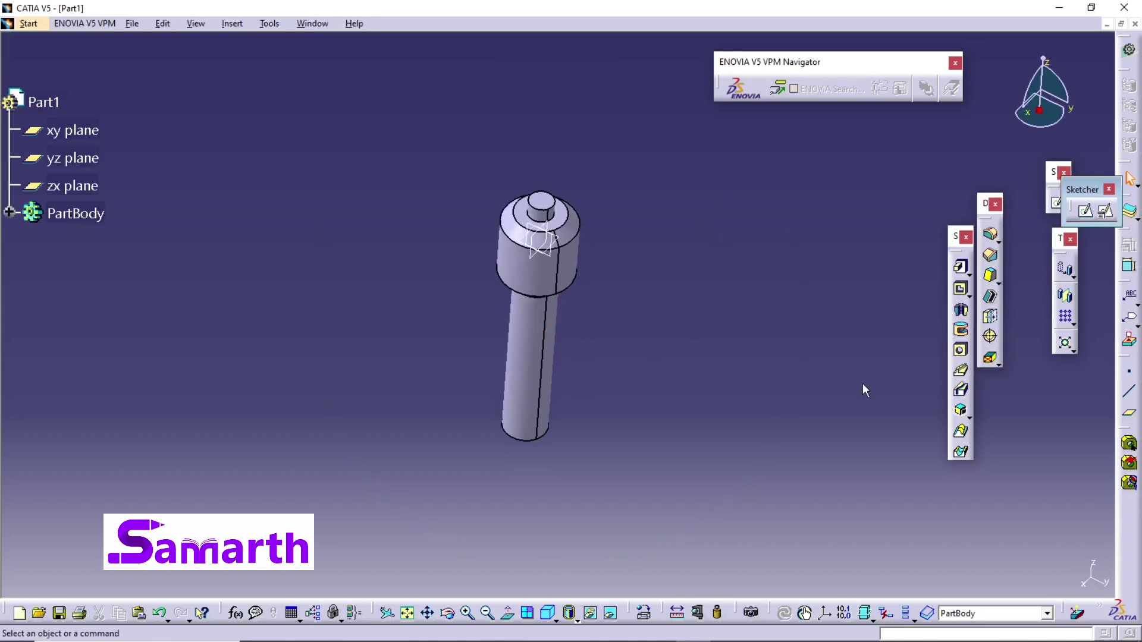
{"action": "left_click", "coordinate": [408, 614]}
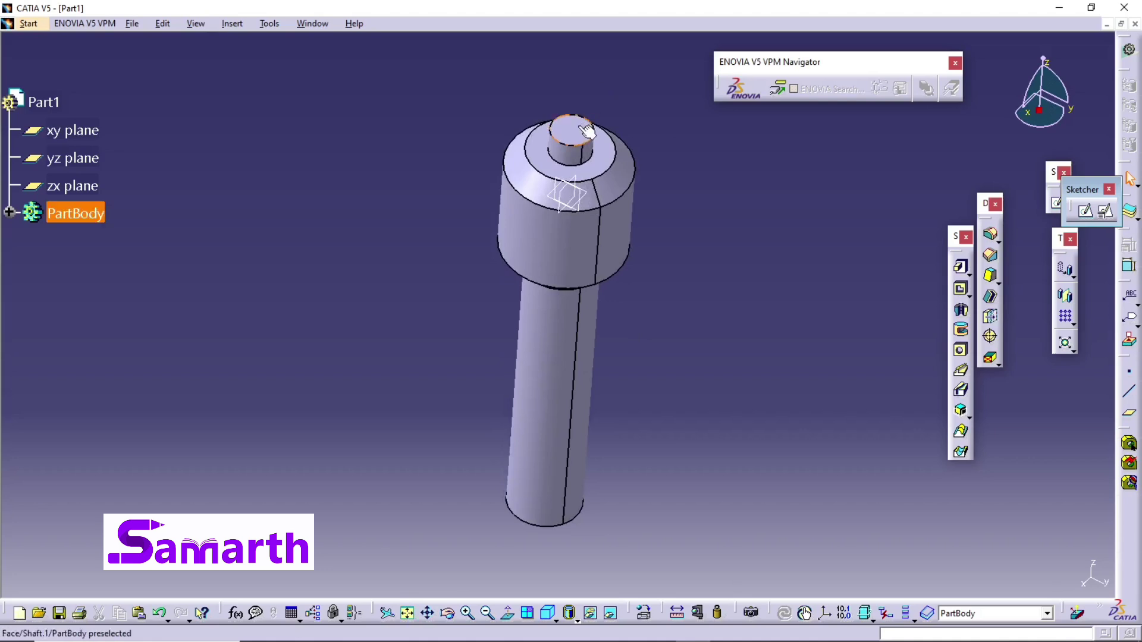
{"action": "left_click", "coordinate": [588, 131]}
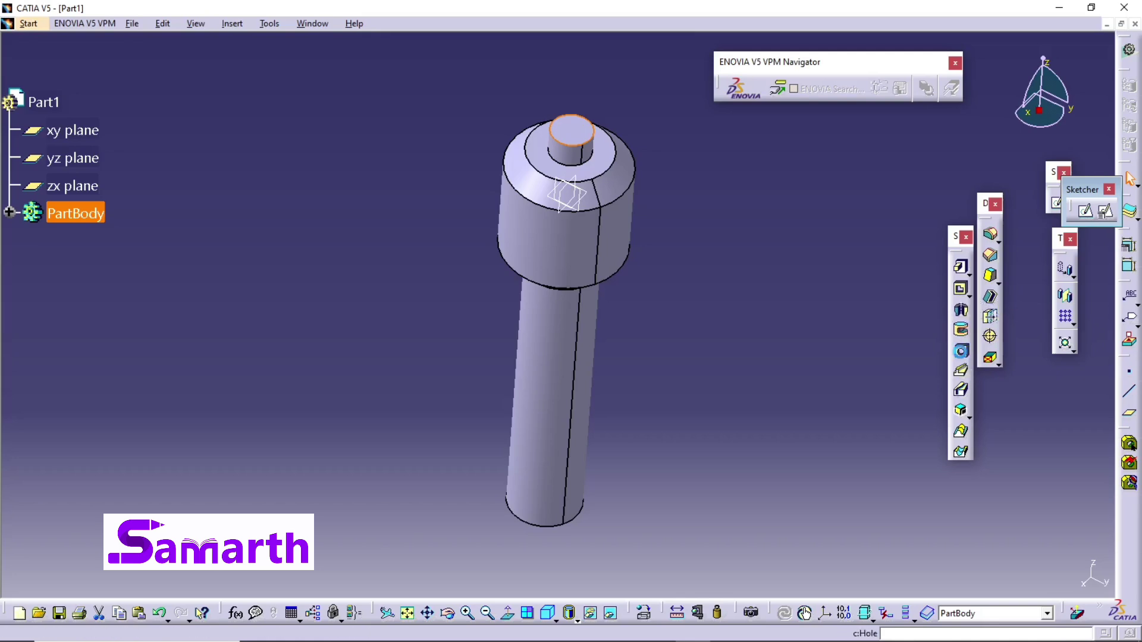
- Start a hole on the stub's top face with 12mm diameter and 35mm depth
{"action": "left_click", "coordinate": [961, 351]}
{"action": "left_click", "coordinate": [571, 130]}
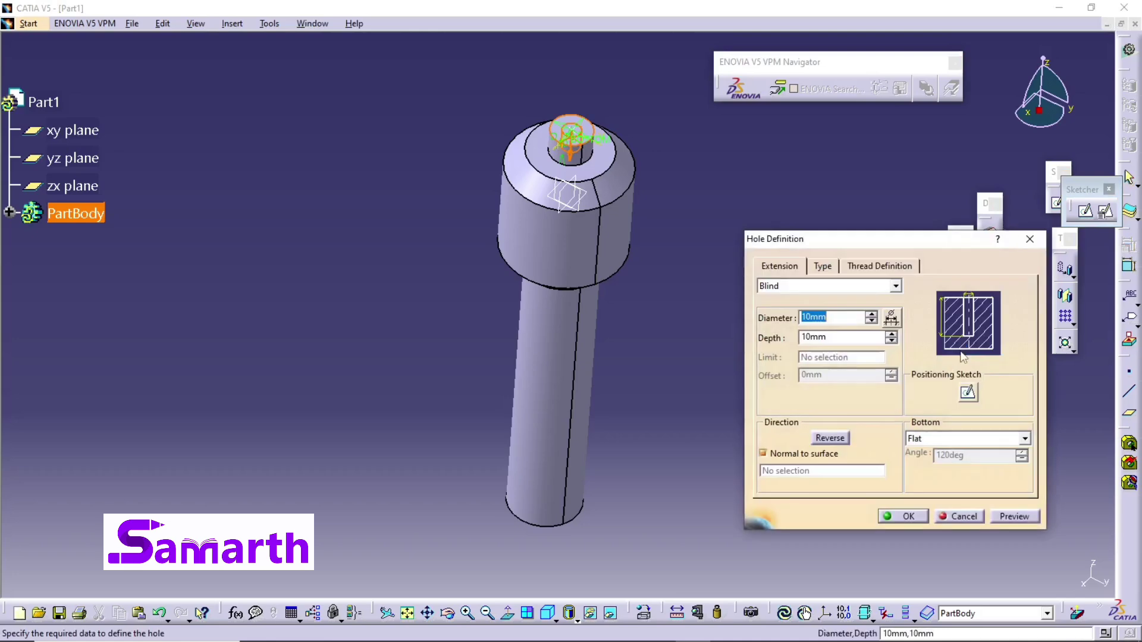
{"action": "left_click", "coordinate": [798, 267]}
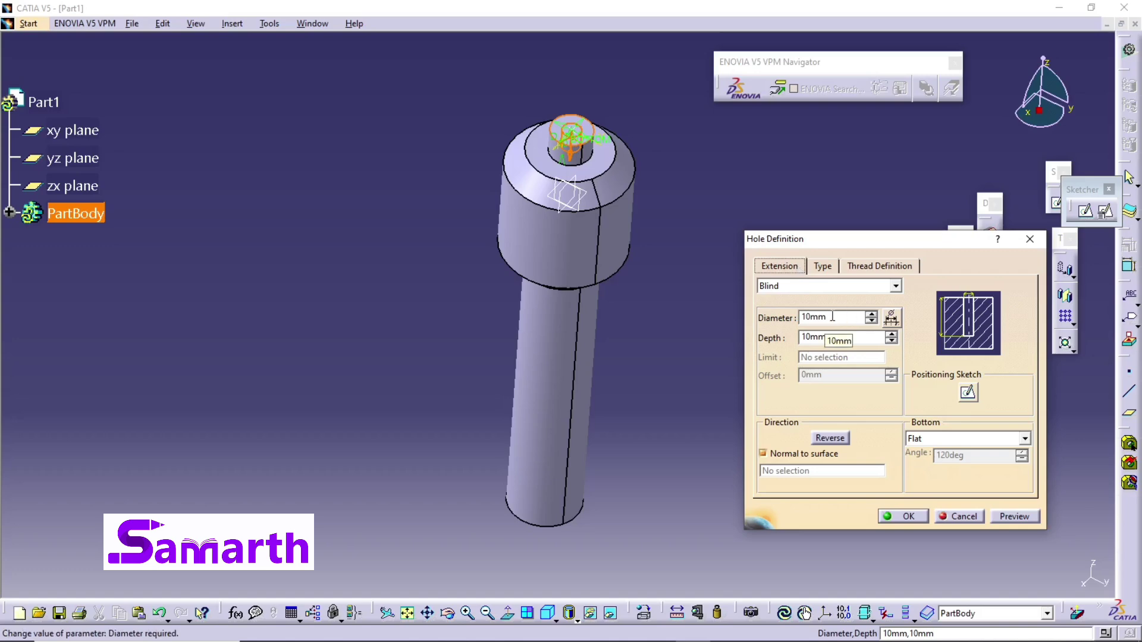
{"action": "left_click", "coordinate": [871, 314]}
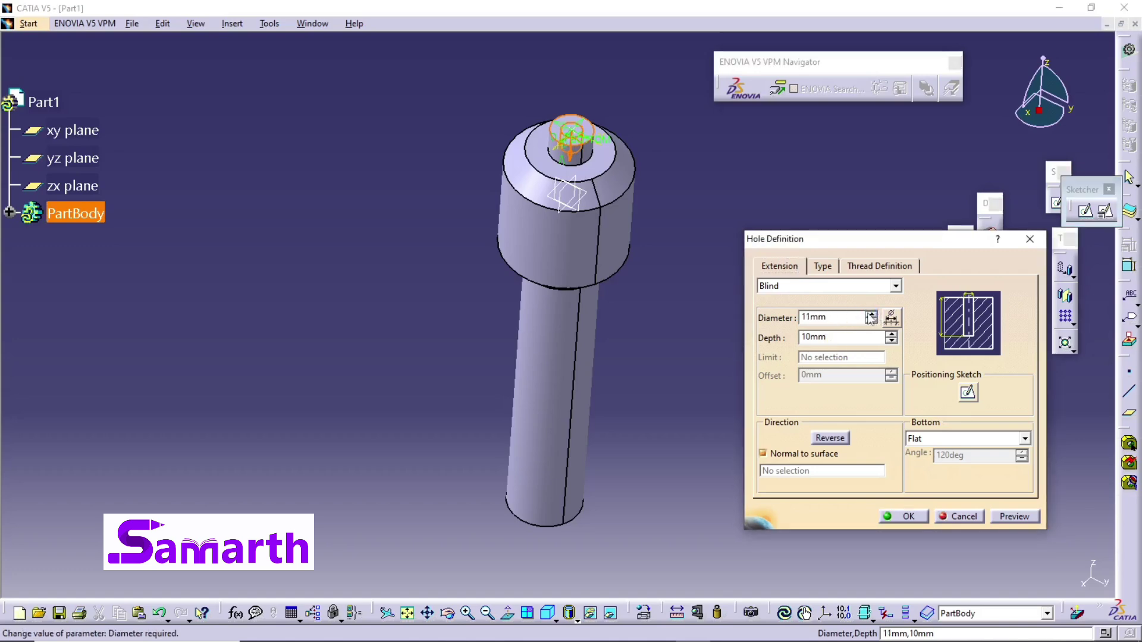
{"action": "left_click", "coordinate": [872, 314]}
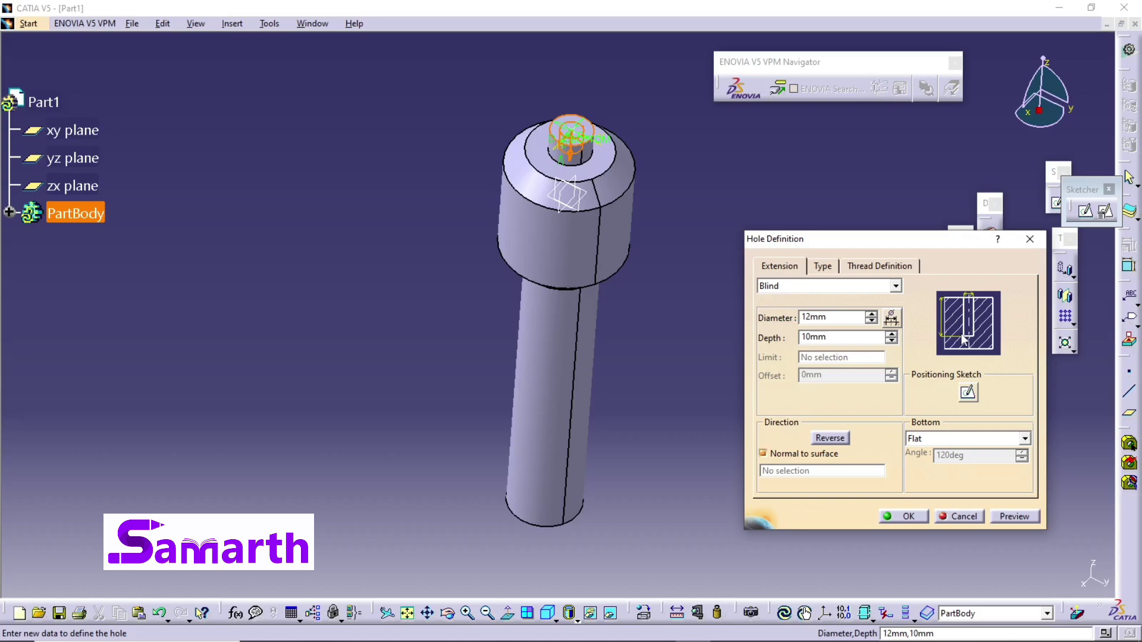
{"action": "double_click", "coordinate": [827, 337]}
{"action": "type", "text": "35"}
- Make the hole countersunk, defined by Angle & Diameter with a 14.5mm countersink diameter
{"action": "left_click", "coordinate": [826, 267]}
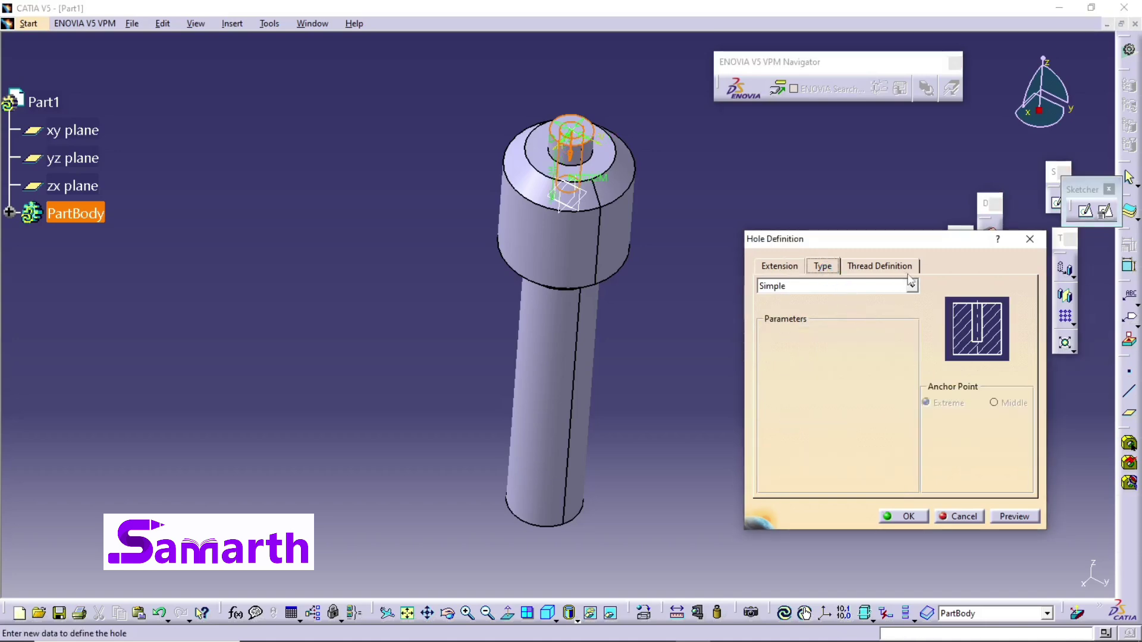
{"action": "left_click", "coordinate": [912, 286]}
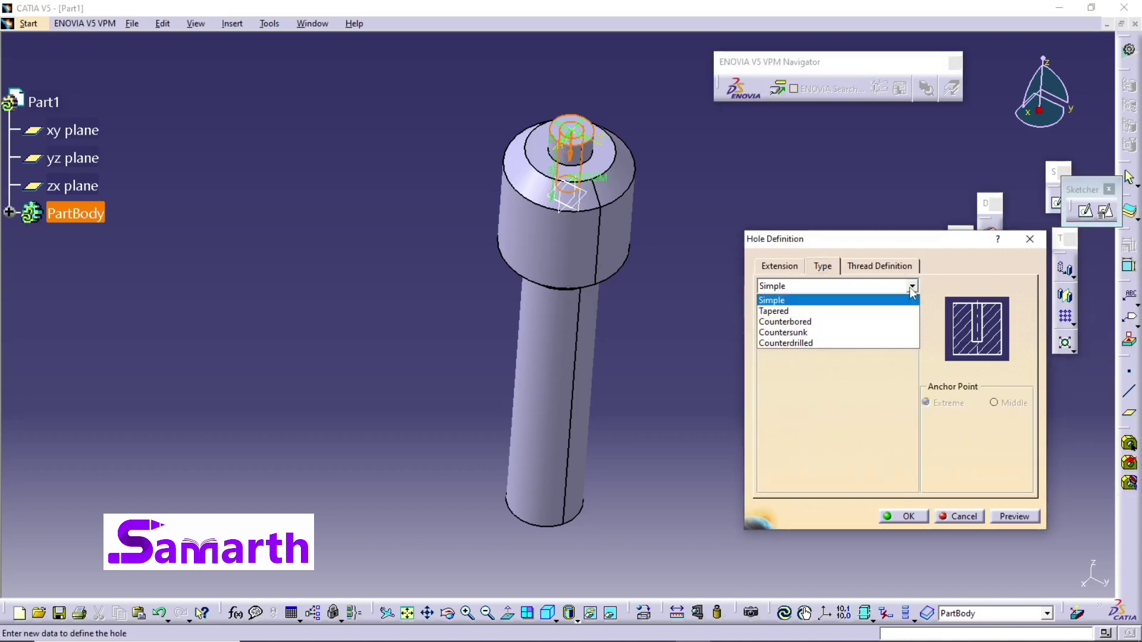
{"action": "left_click", "coordinate": [890, 338]}
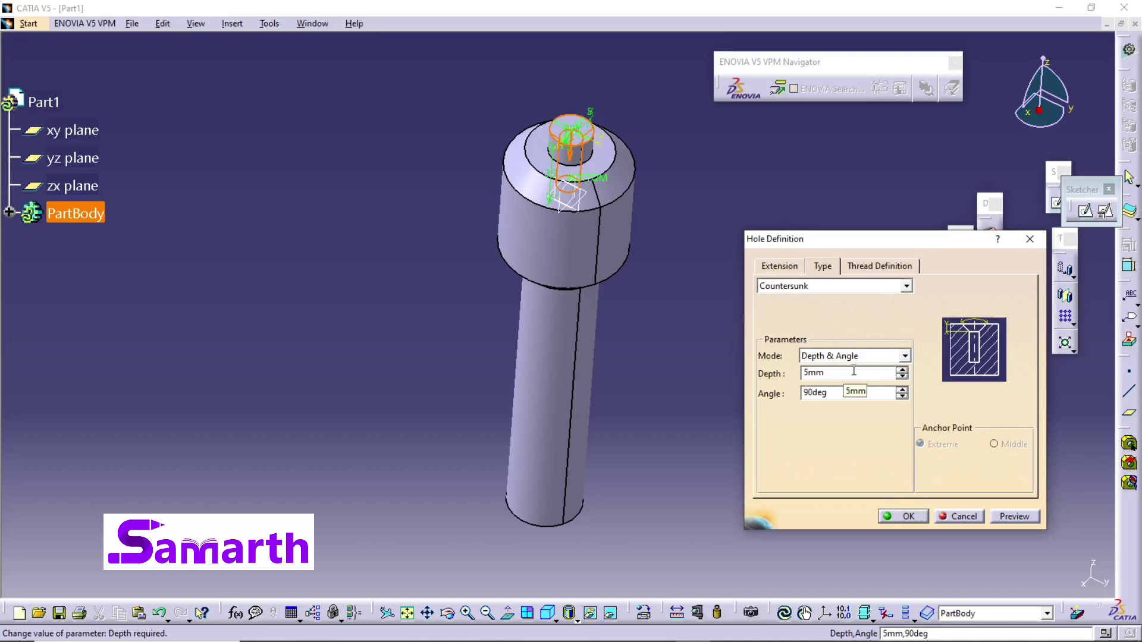
{"action": "left_click", "coordinate": [869, 357]}
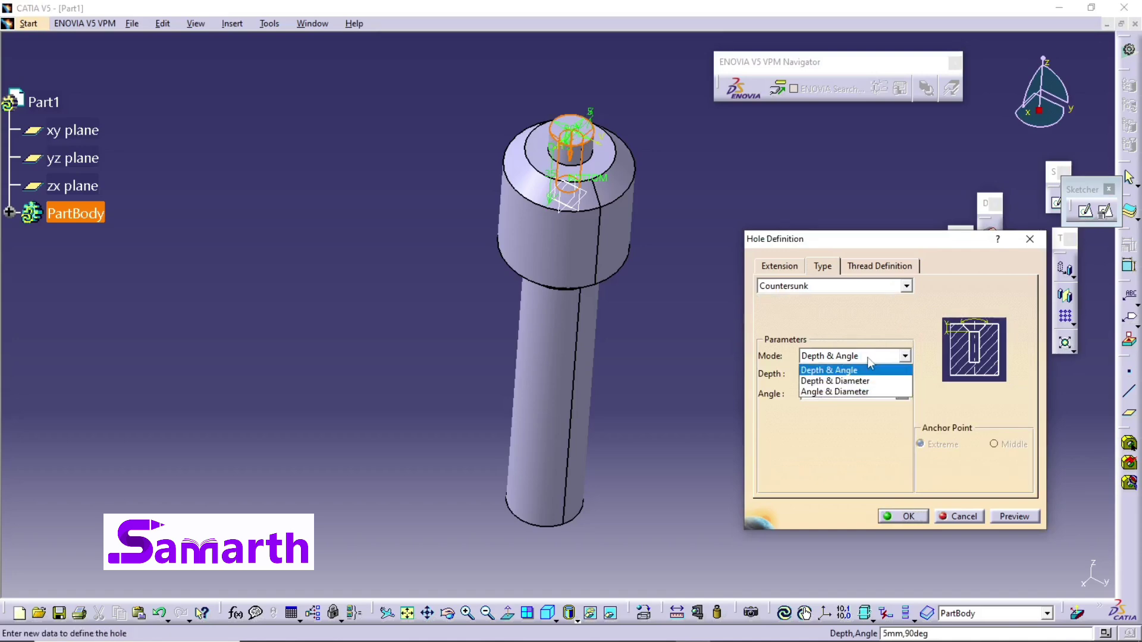
{"action": "left_click", "coordinate": [863, 391]}
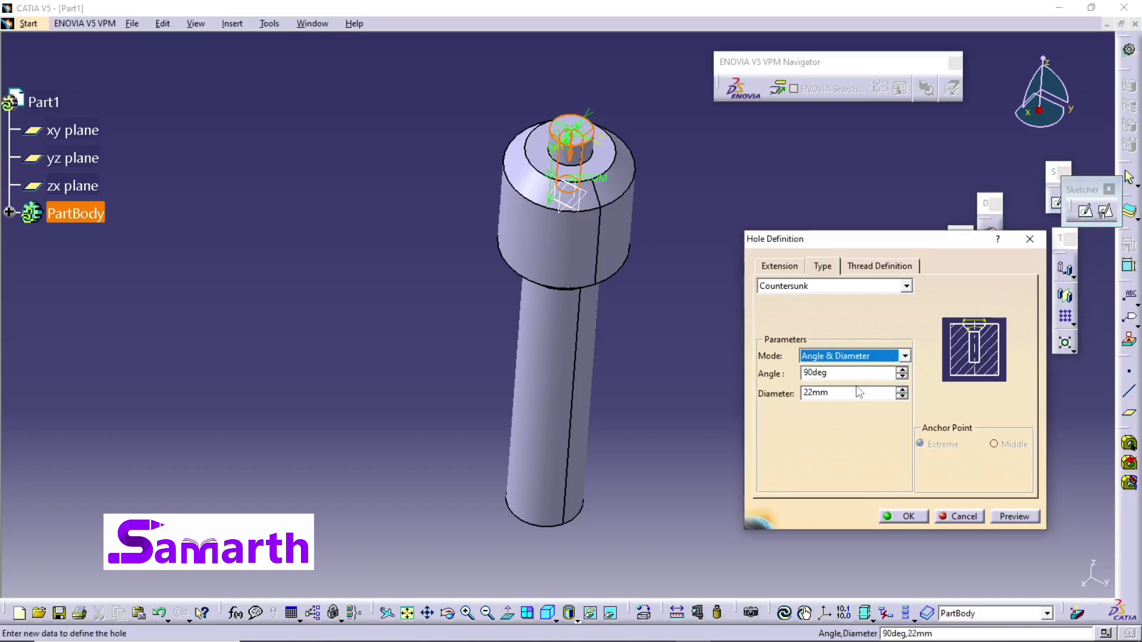
{"action": "double_click", "coordinate": [847, 391]}
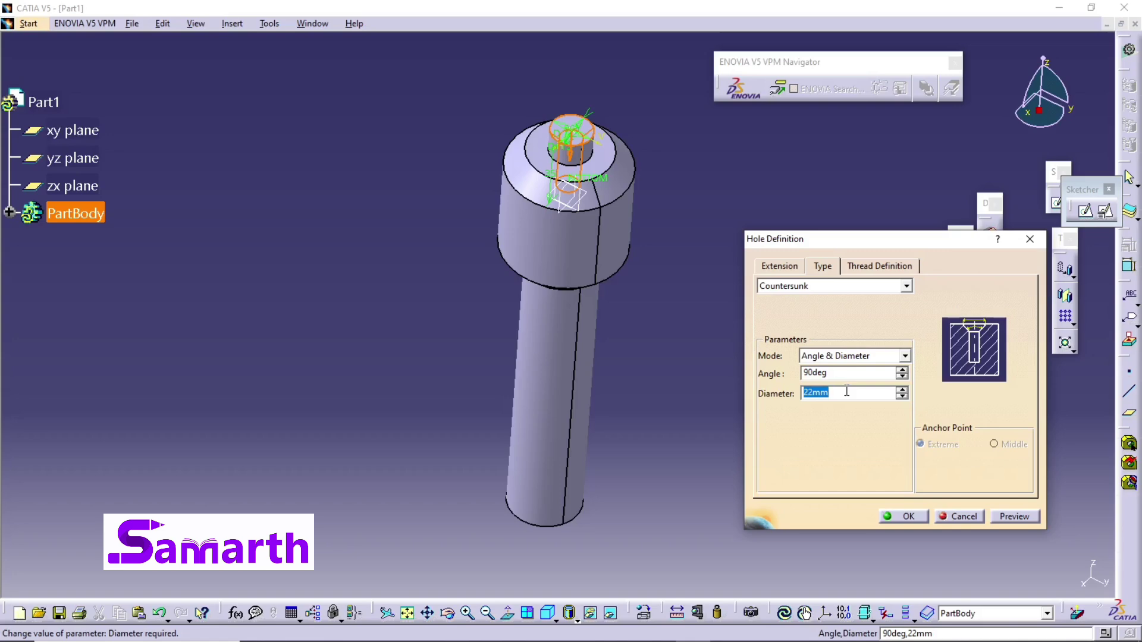
{"action": "type", "text": "14.5"}
{"action": "key", "text": "Return"}
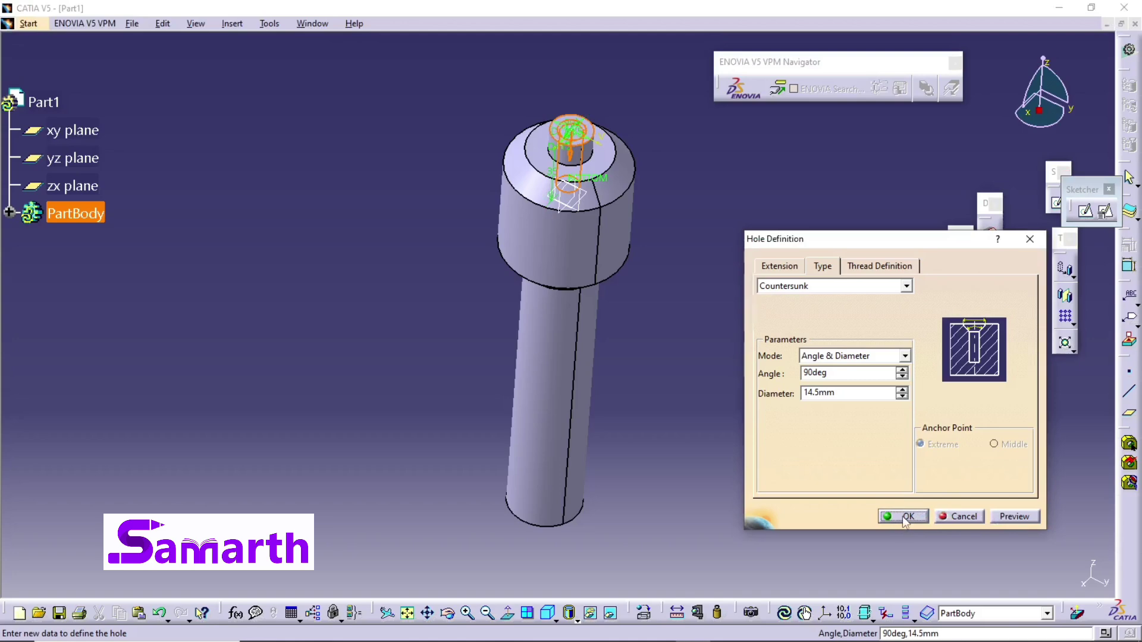
{"action": "left_click", "coordinate": [887, 269]}
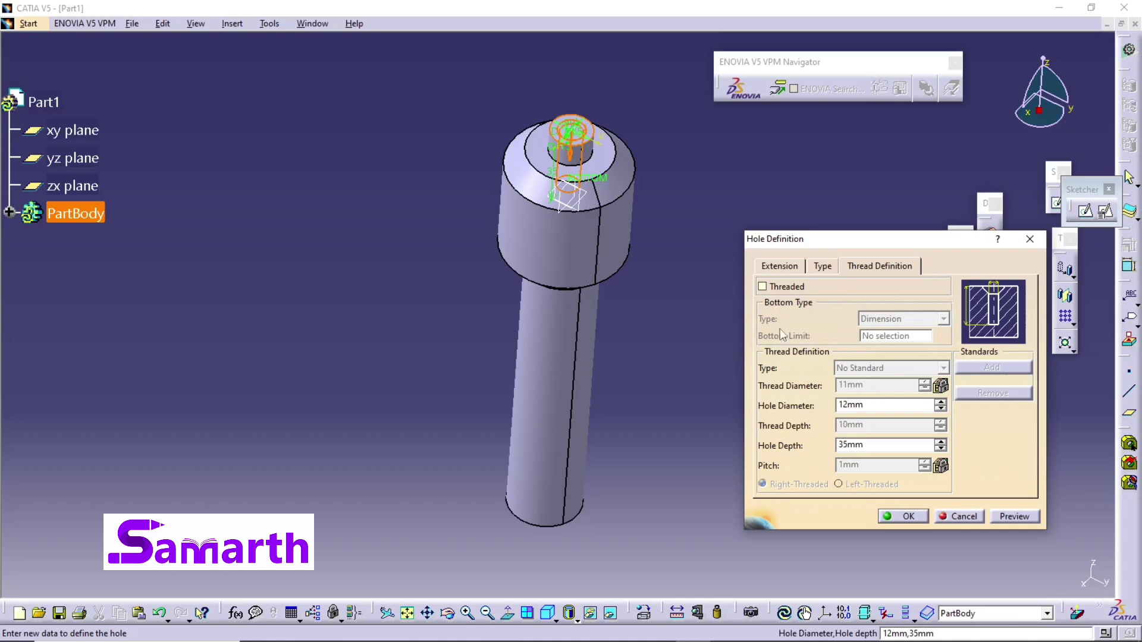
- Thread the hole to a 30mm thread depth, preview it, and create Hole.1
{"action": "left_click", "coordinate": [783, 289]}
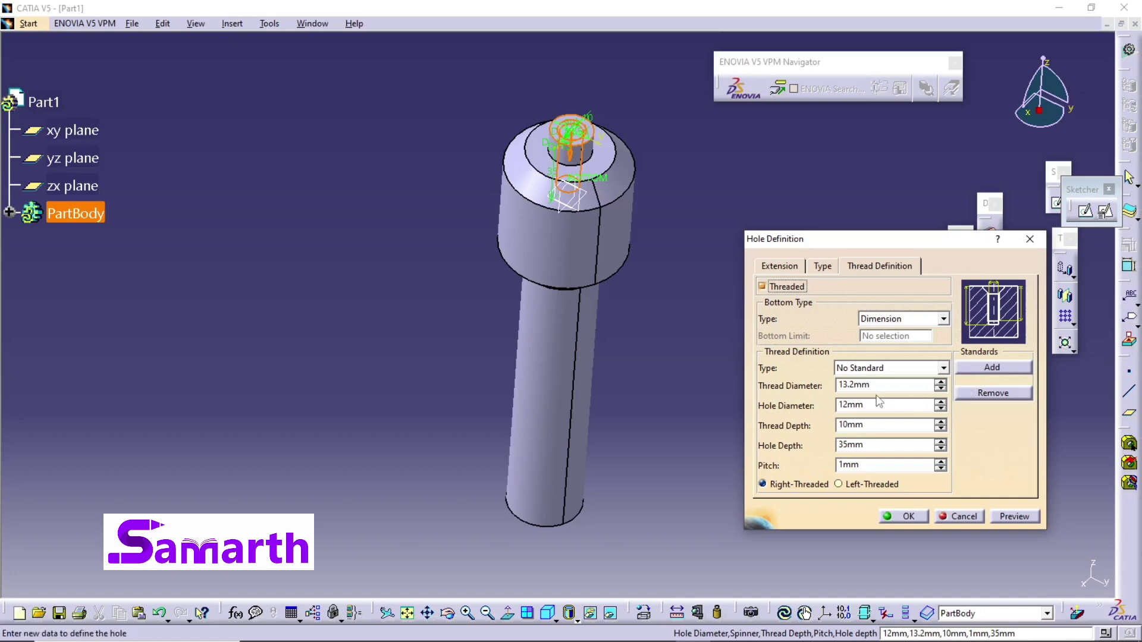
{"action": "double_click", "coordinate": [867, 428]}
{"action": "type", "text": "30"}
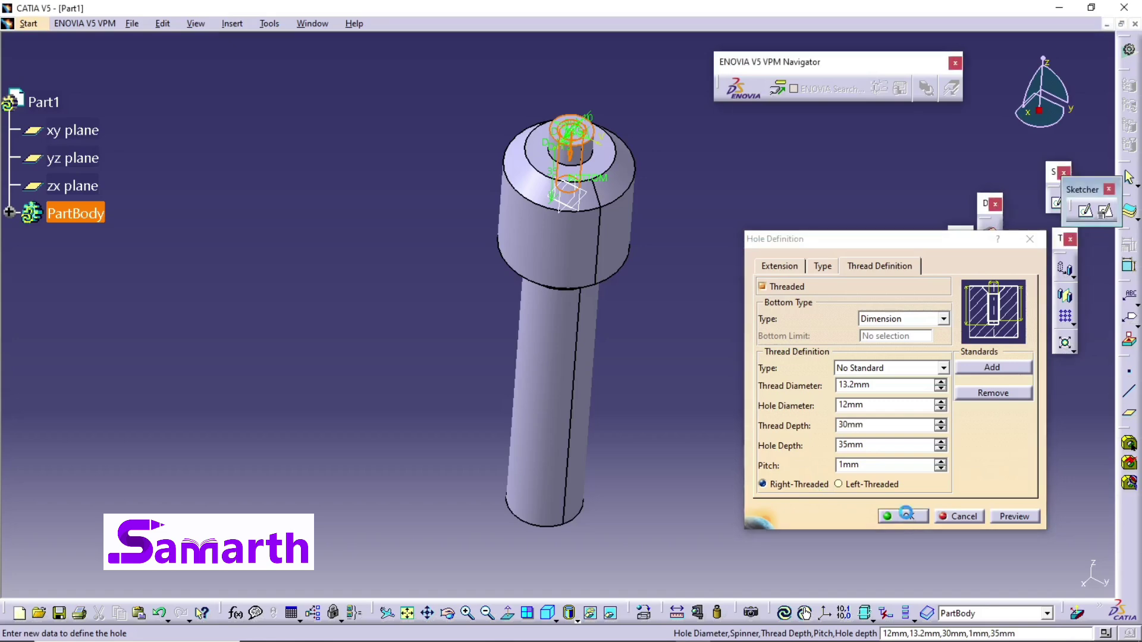
{"action": "left_click", "coordinate": [908, 516]}
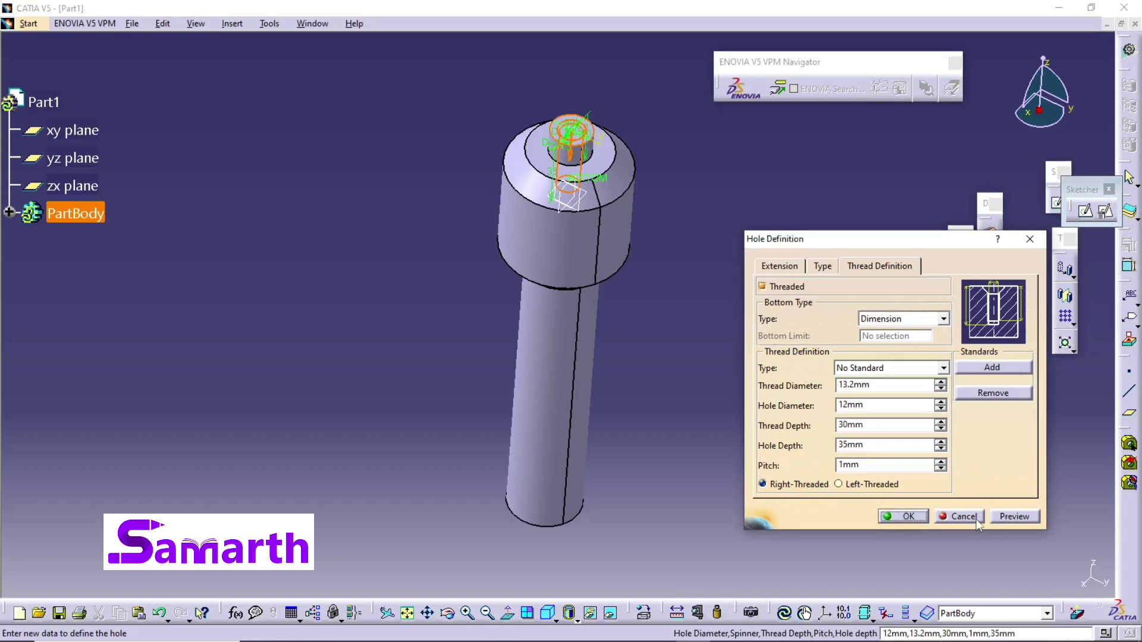
{"action": "left_click", "coordinate": [1005, 518]}
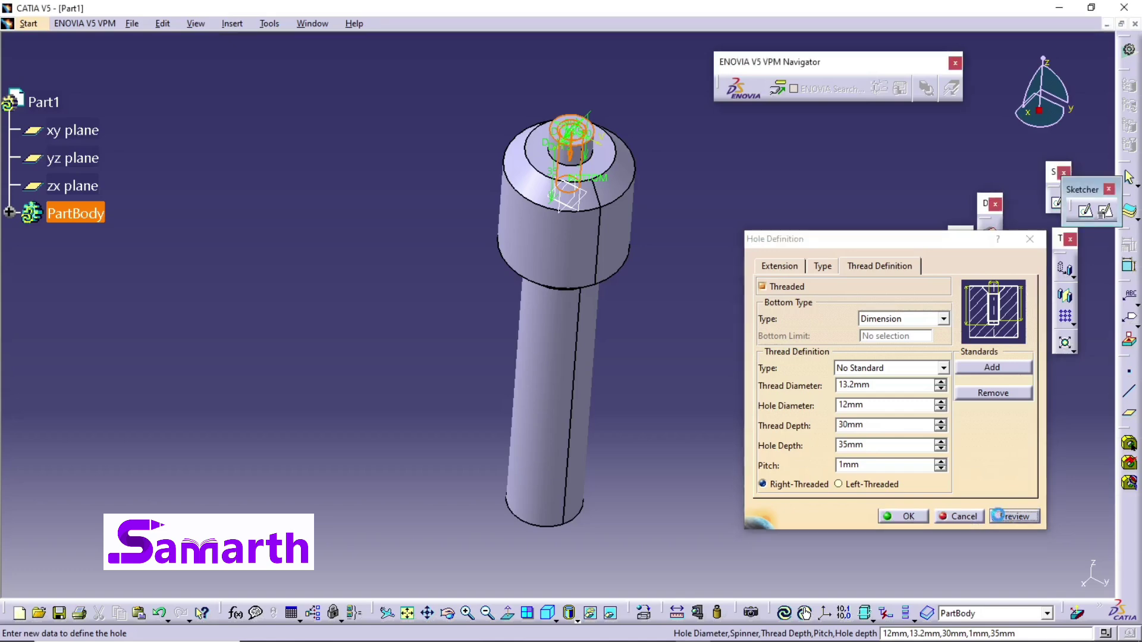
{"action": "left_click", "coordinate": [901, 517]}
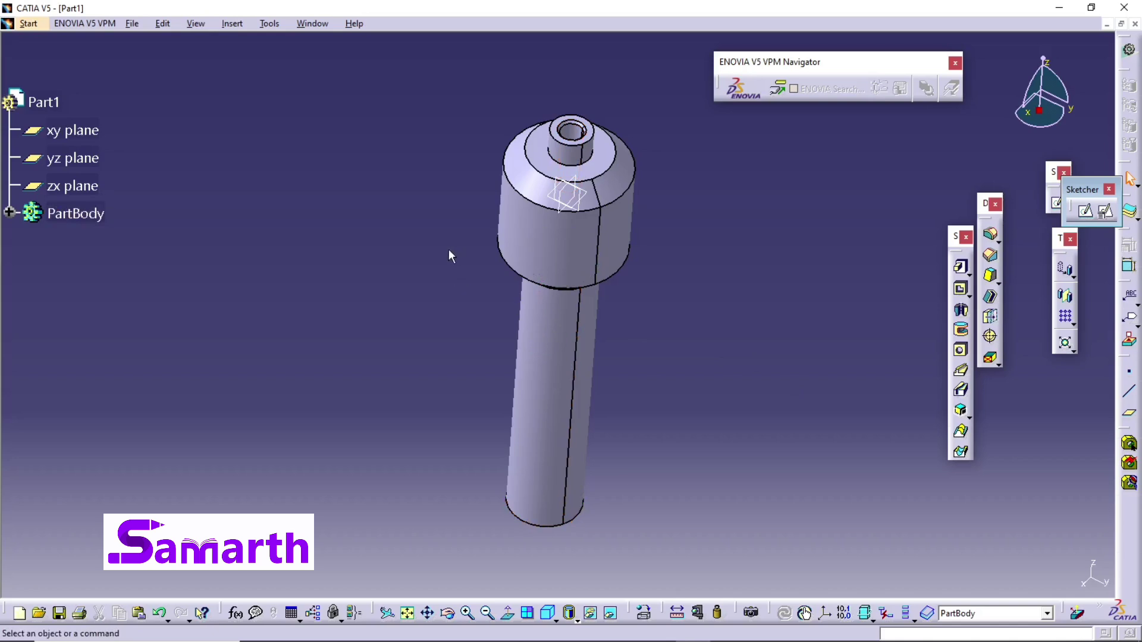
- Switch the part to the Generative Shape Design workbench via Start > Shape
{"action": "middle_click_drag", "start_coordinate": [448, 248], "coordinate": [451, 192]}
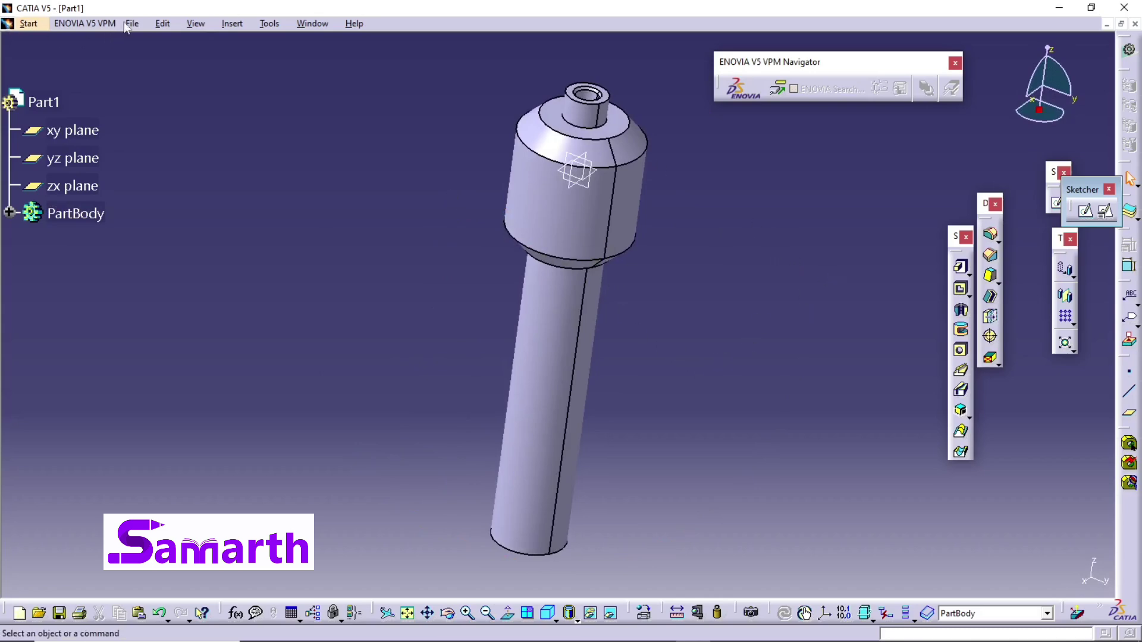
{"action": "left_click", "coordinate": [30, 24]}
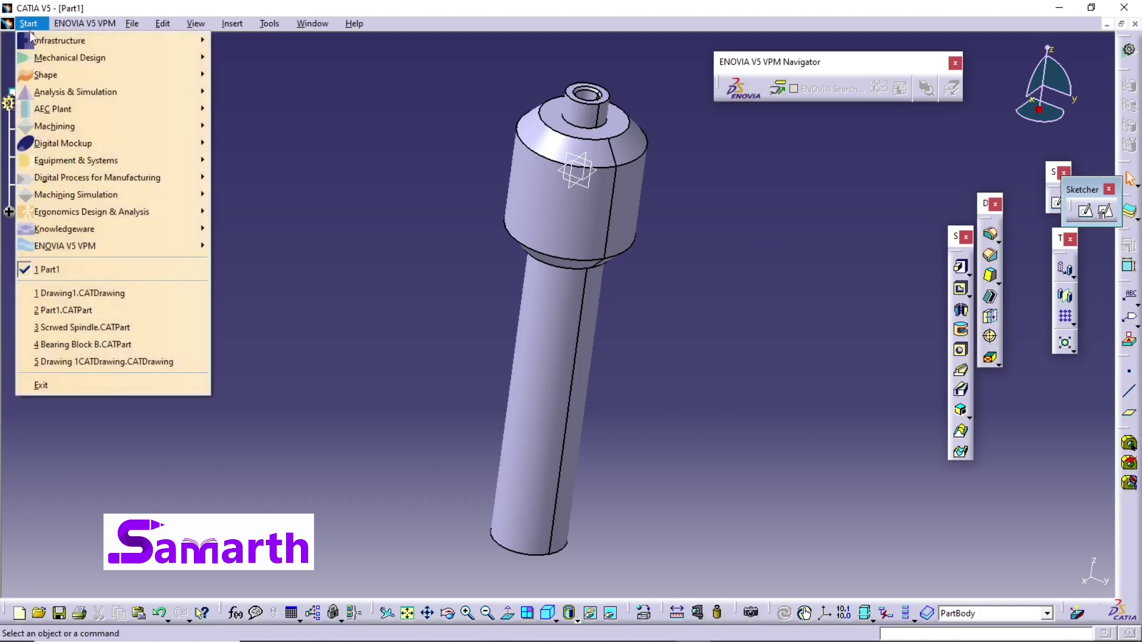
{"action": "mouse_move", "coordinate": [59, 113]}
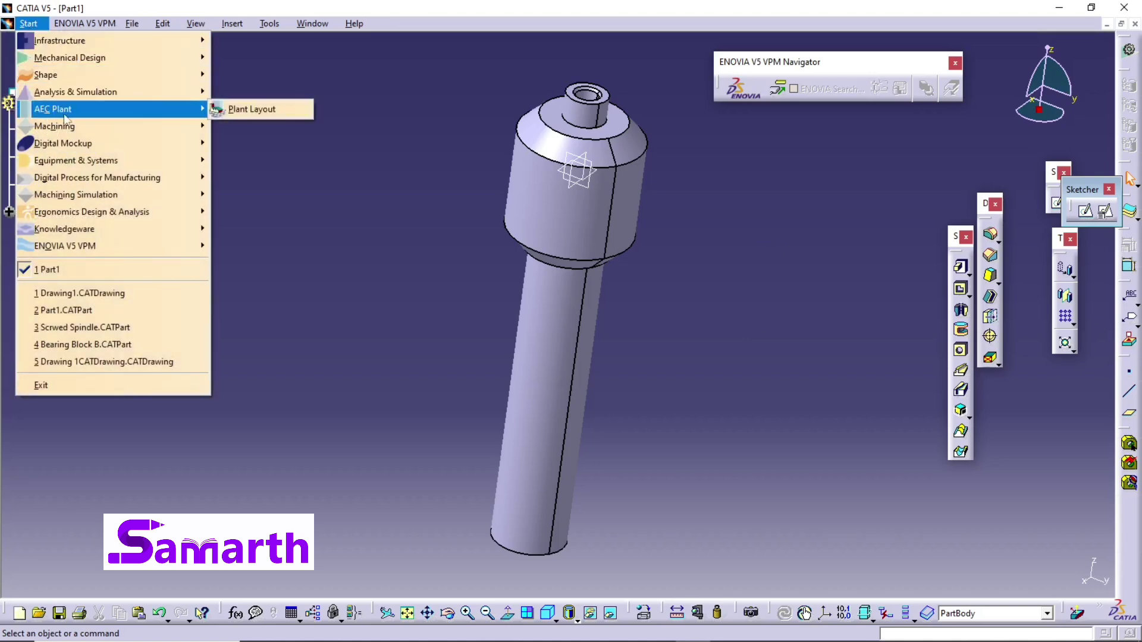
{"action": "mouse_move", "coordinate": [93, 74]}
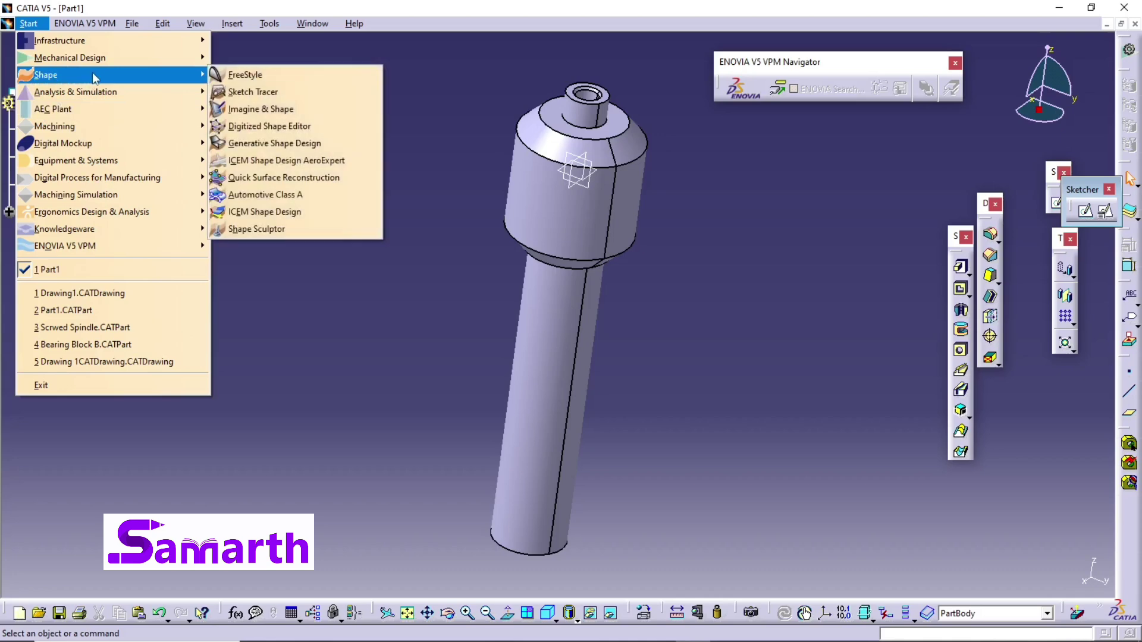
{"action": "left_click", "coordinate": [395, 131]}
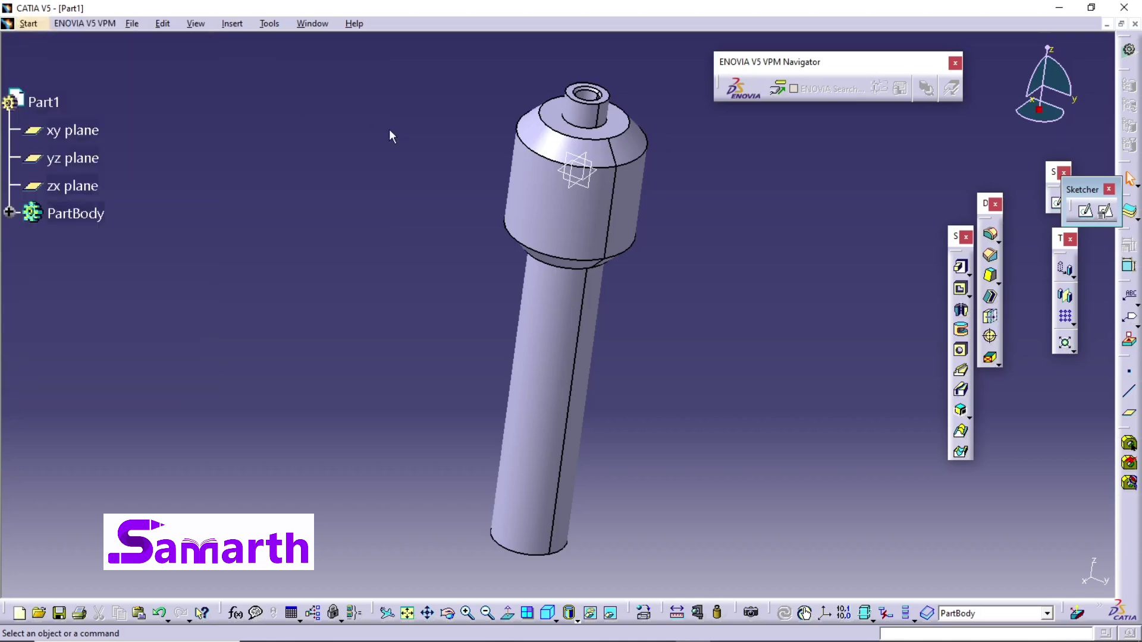
{"action": "left_click", "coordinate": [30, 23]}
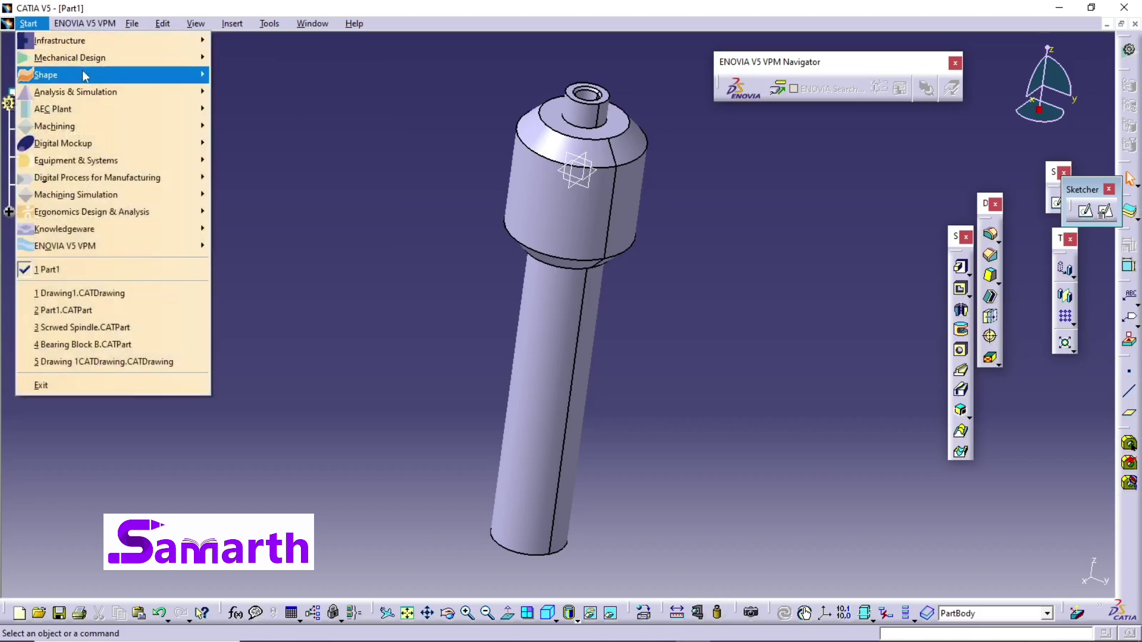
{"action": "mouse_move", "coordinate": [88, 73]}
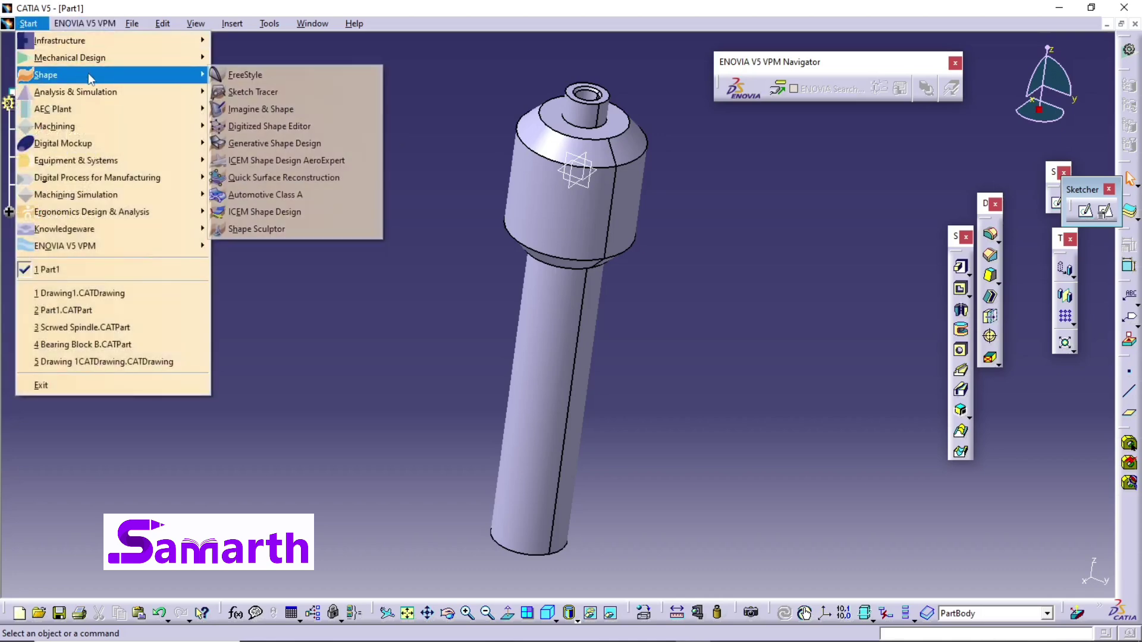
{"action": "left_click", "coordinate": [299, 144]}
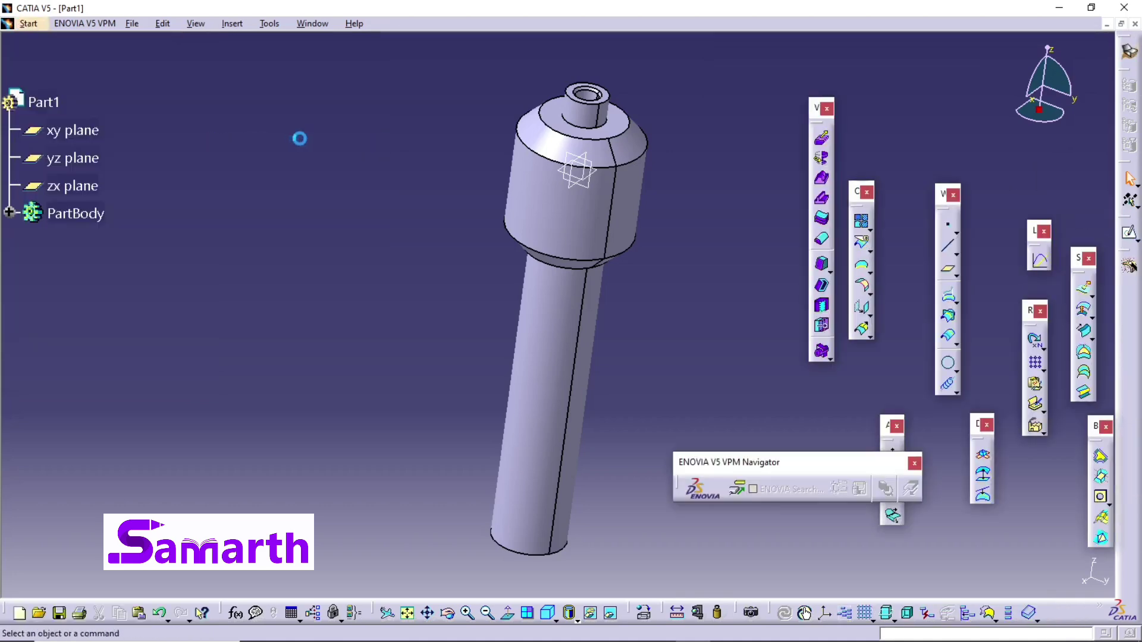
- Create Point.1 on the shaft's bottom edge as the helix starting point
{"action": "left_click", "coordinate": [955, 389]}
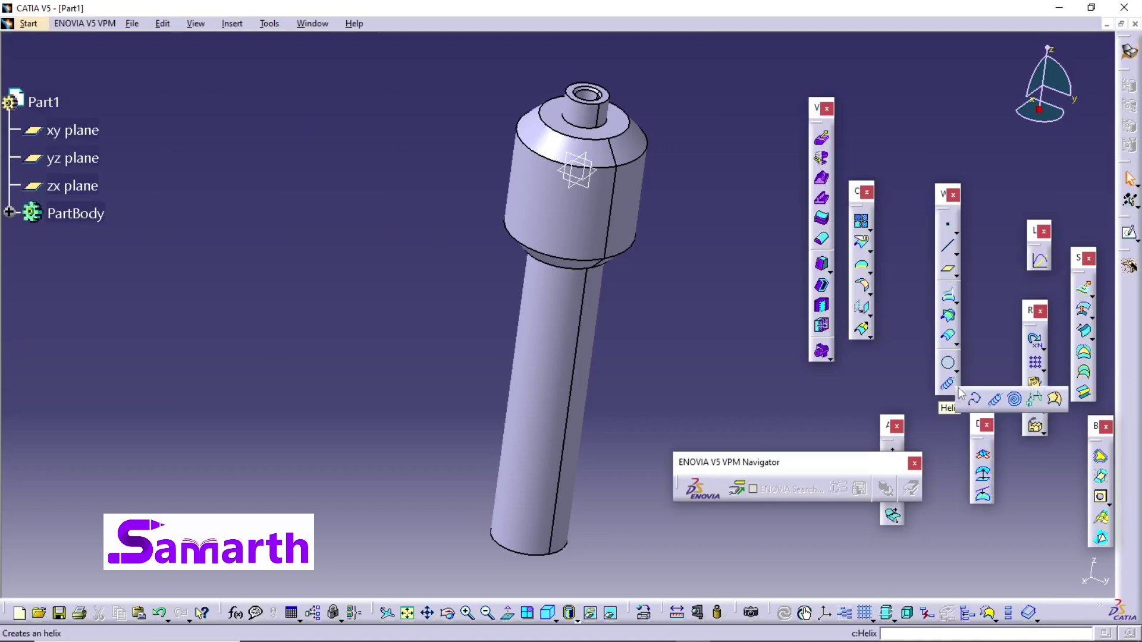
{"action": "left_click", "coordinate": [995, 400]}
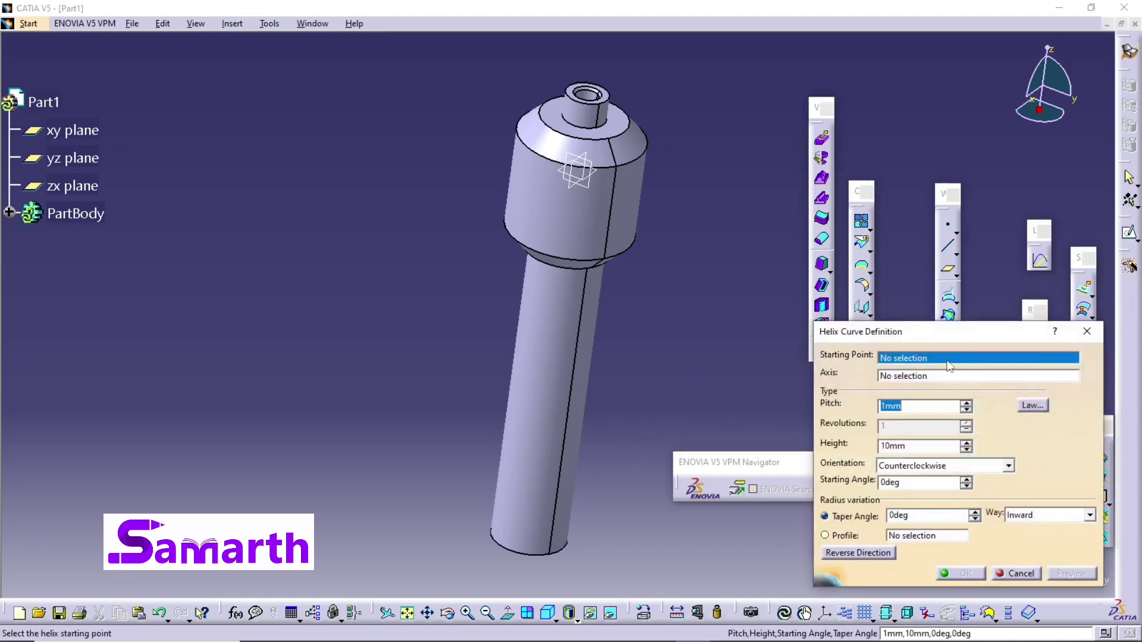
{"action": "right_click", "coordinate": [949, 361]}
{"action": "left_click", "coordinate": [962, 374]}
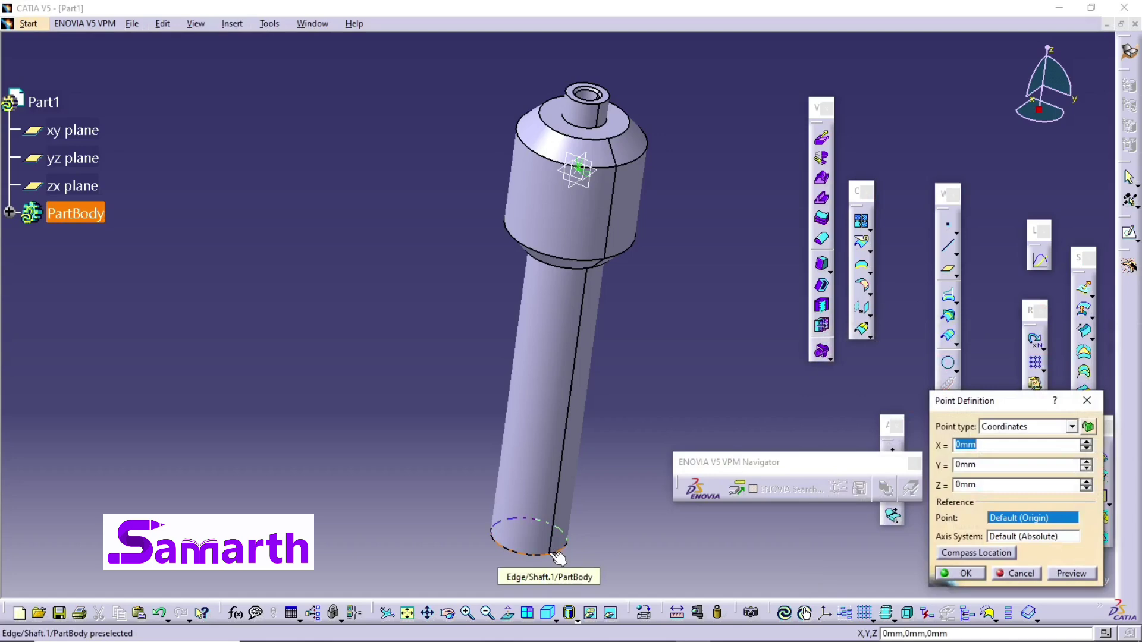
{"action": "left_click", "coordinate": [558, 557]}
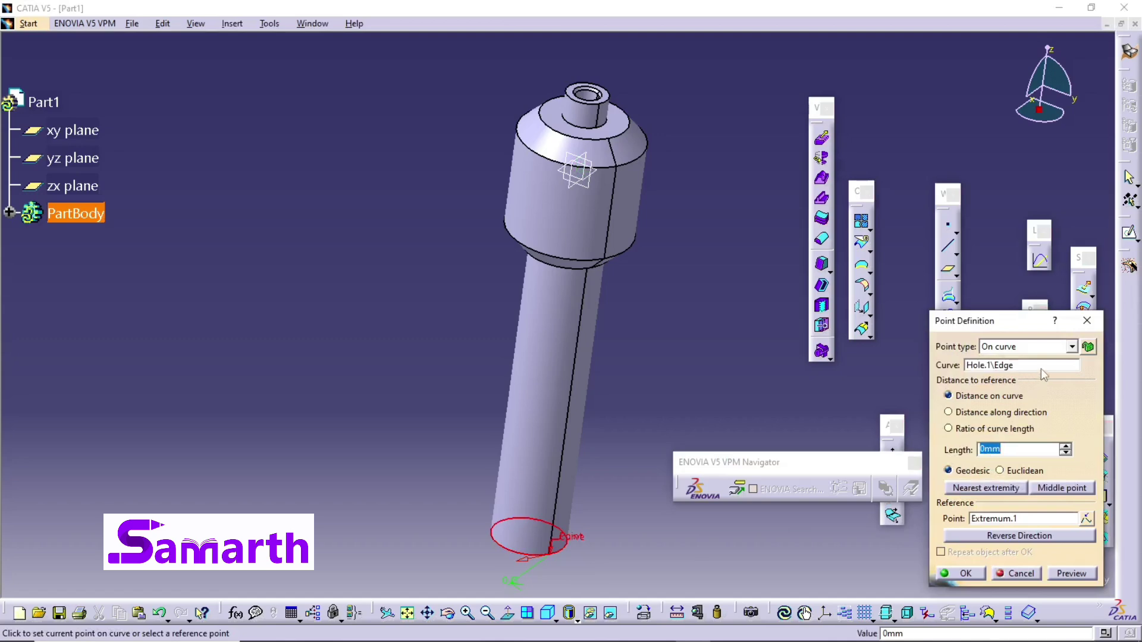
{"action": "left_click", "coordinate": [962, 573]}
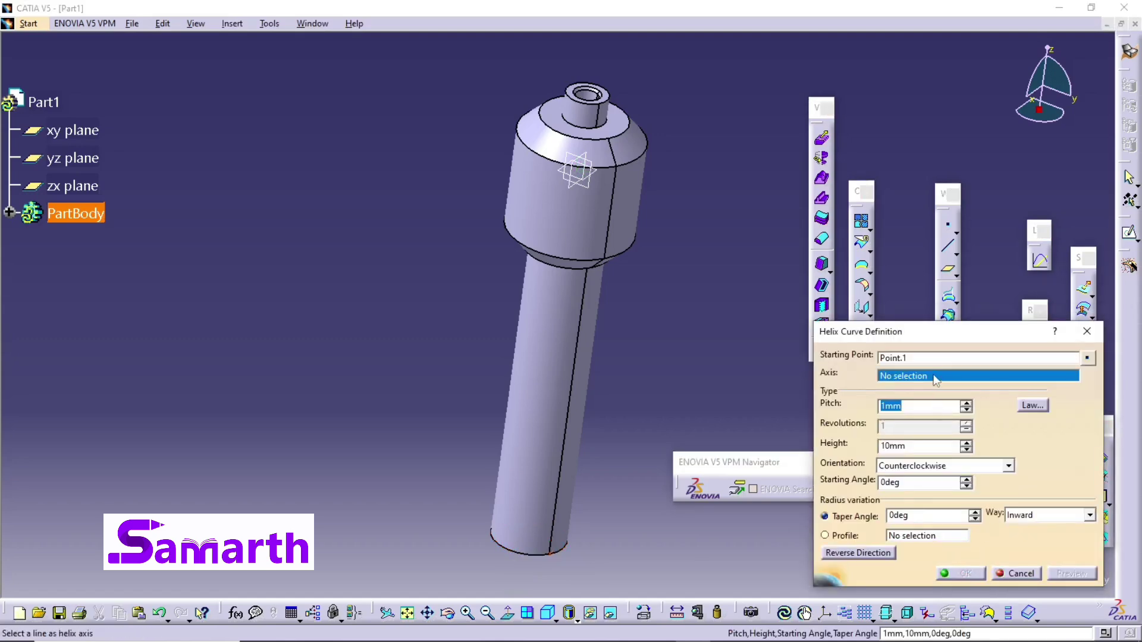
- Build the helix about the Z axis with 7mm pitch, 150mm height, clockwise
{"action": "right_click", "coordinate": [937, 378]}
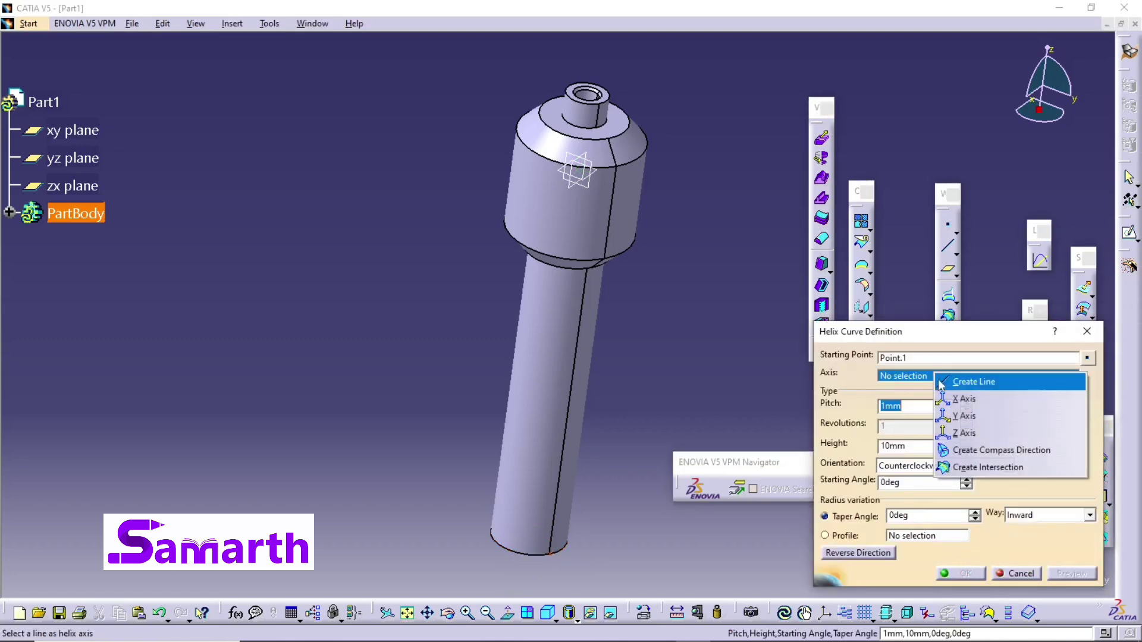
{"action": "left_click", "coordinate": [963, 433]}
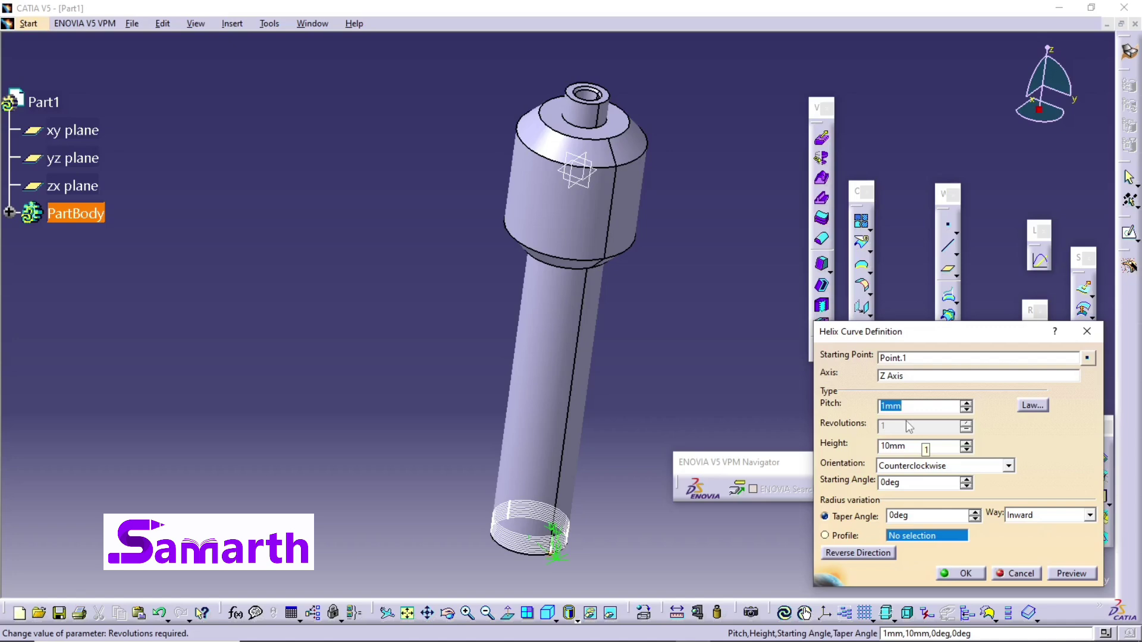
{"action": "type", "text": "7"}
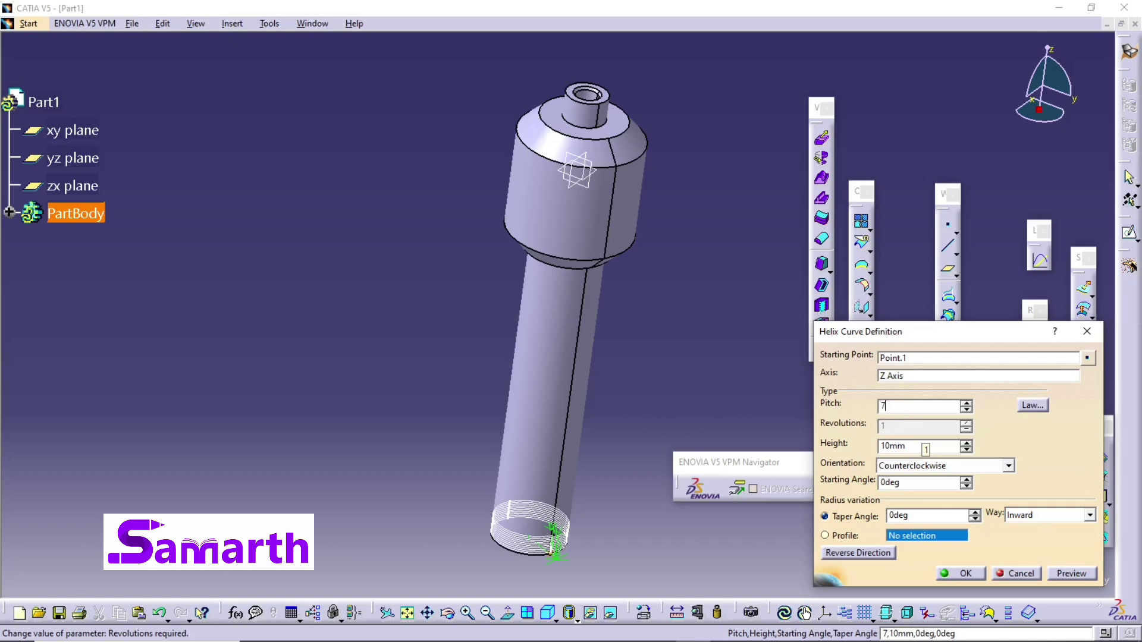
{"action": "left_click", "coordinate": [912, 447]}
{"action": "type", "text": "150"}
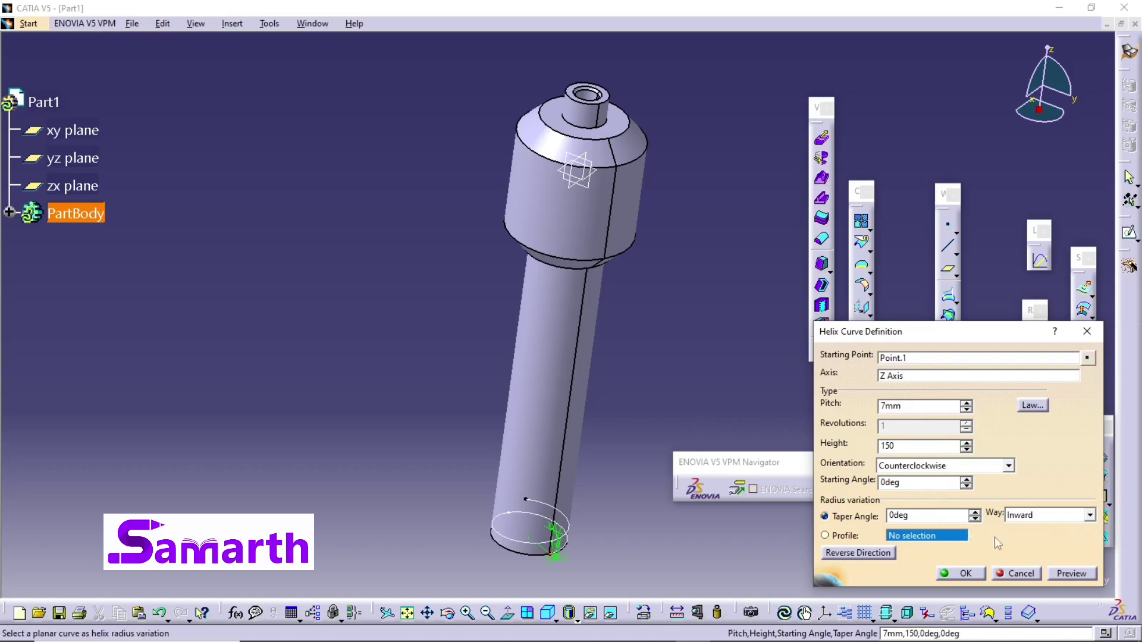
{"action": "left_click", "coordinate": [967, 467]}
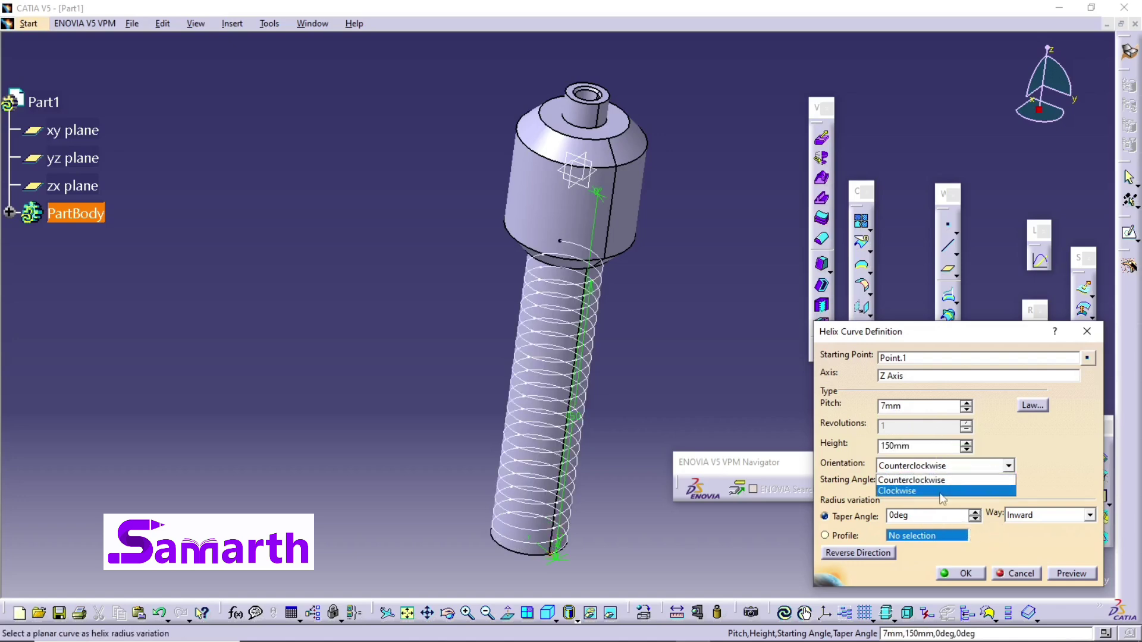
{"action": "left_click", "coordinate": [938, 493]}
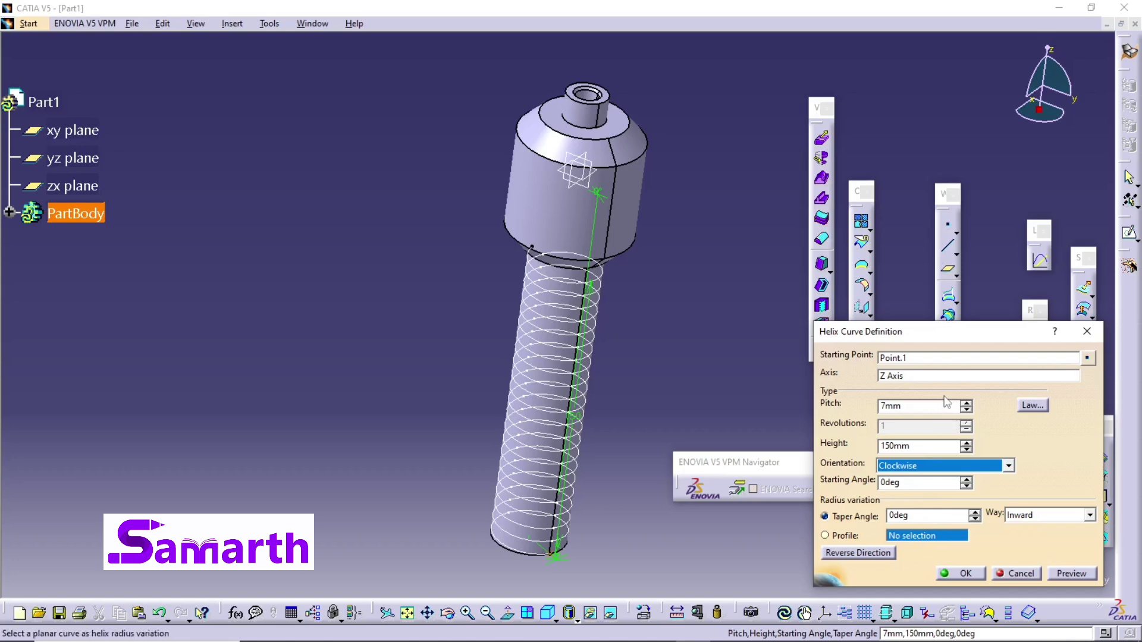
{"action": "left_click", "coordinate": [965, 573]}
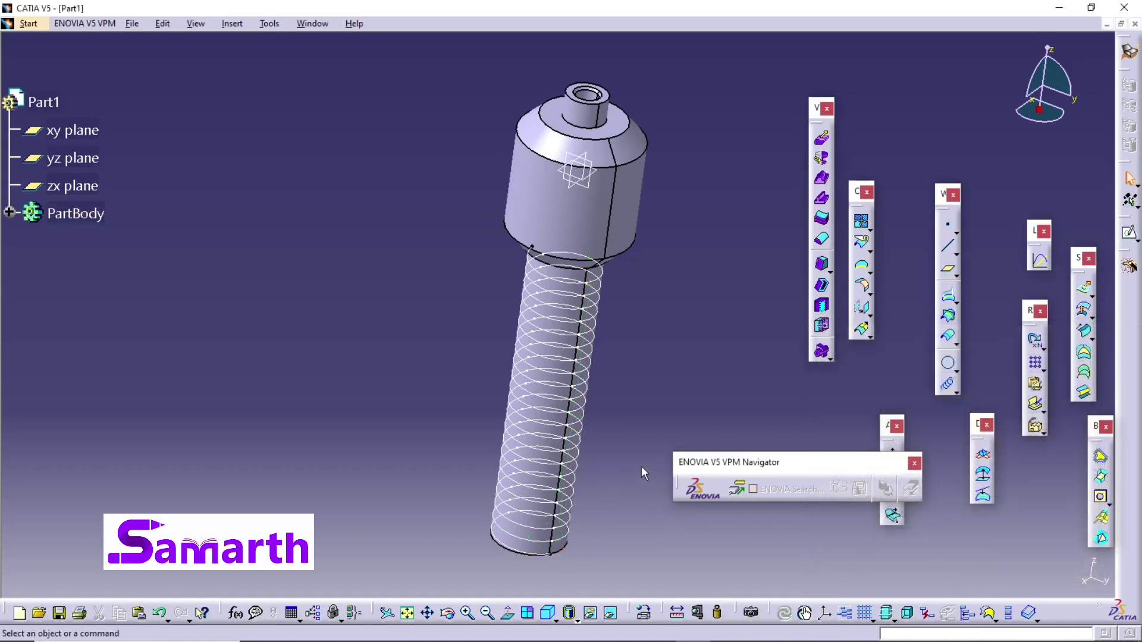
- Create Plane.1 normal to the curve Helix.1
{"action": "middle_click_drag", "start_coordinate": [616, 514], "coordinate": [583, 426]}
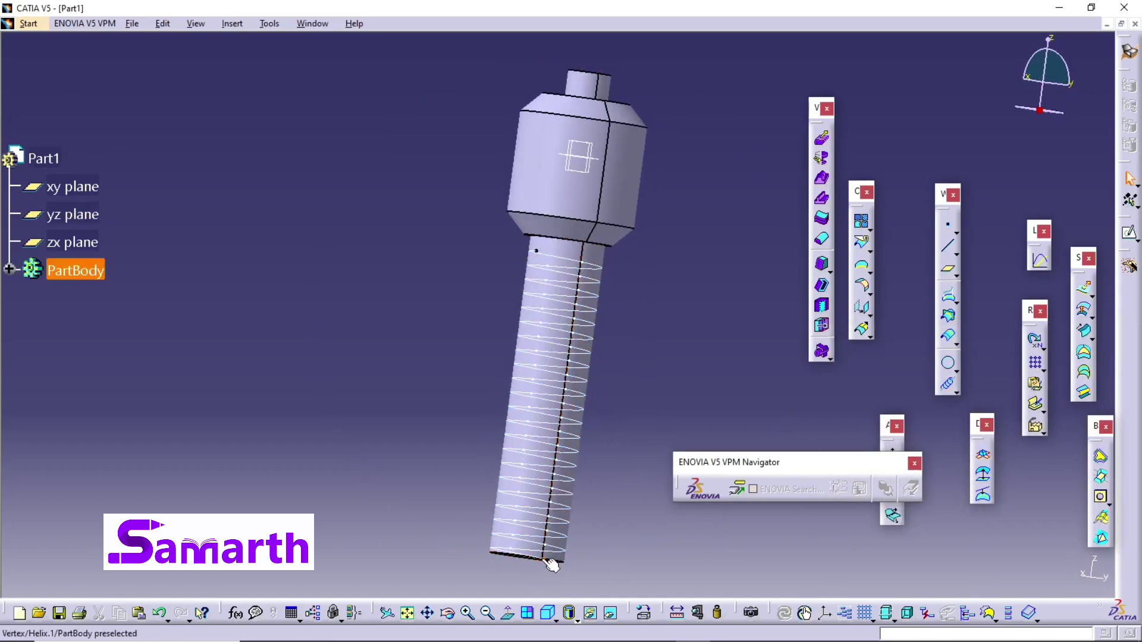
{"action": "left_click", "coordinate": [950, 273]}
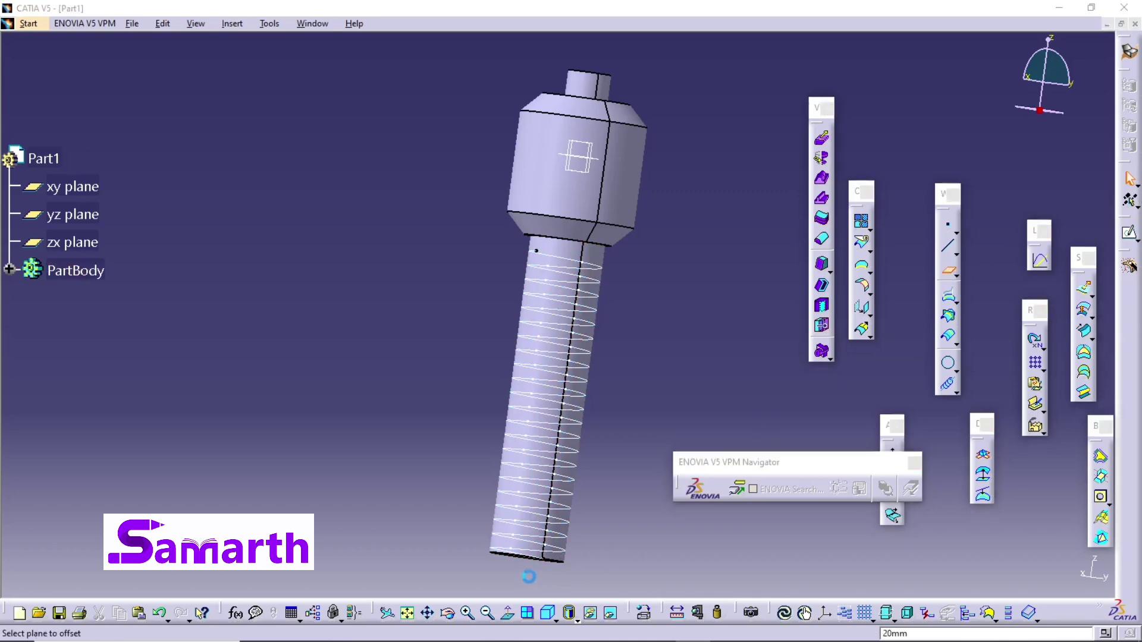
{"action": "left_click", "coordinate": [1032, 480]}
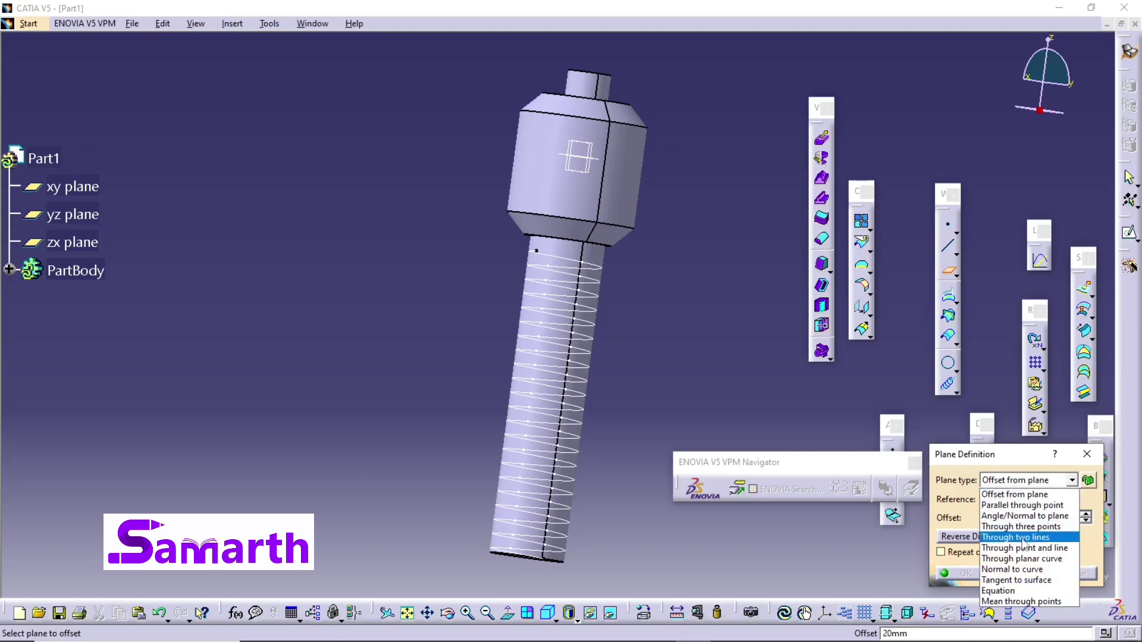
{"action": "left_click", "coordinate": [1032, 570]}
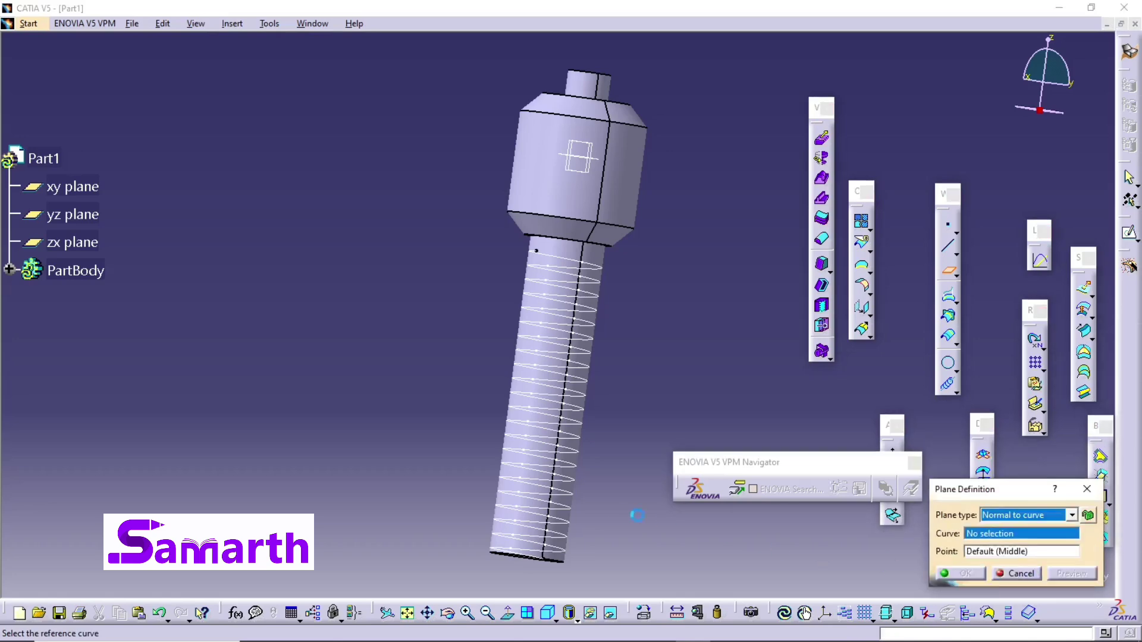
{"action": "left_click", "coordinate": [516, 526]}
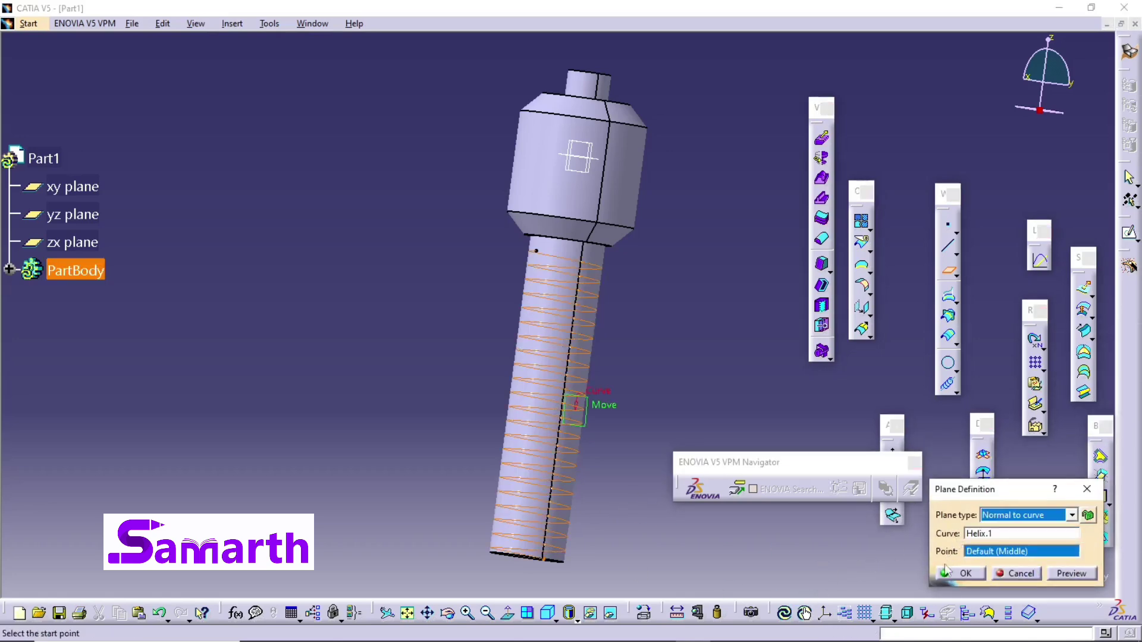
{"action": "left_click", "coordinate": [965, 574]}
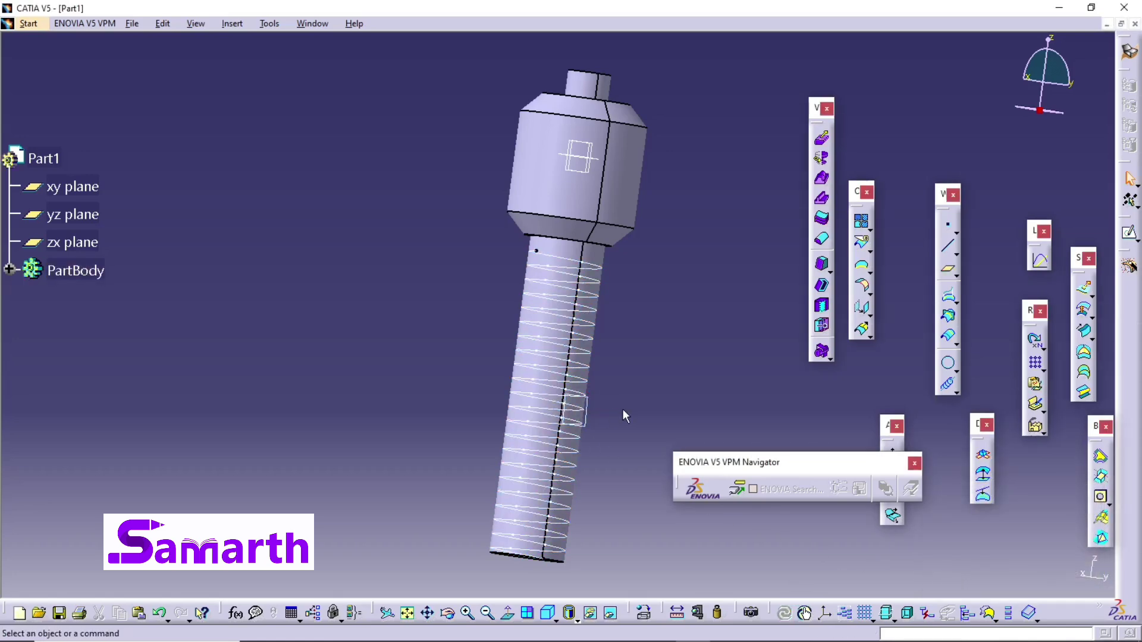
- Relocate Plane.1 to the helix's bottom vertex and select the plane
{"action": "middle_click_drag", "start_coordinate": [622, 412], "coordinate": [605, 454]}
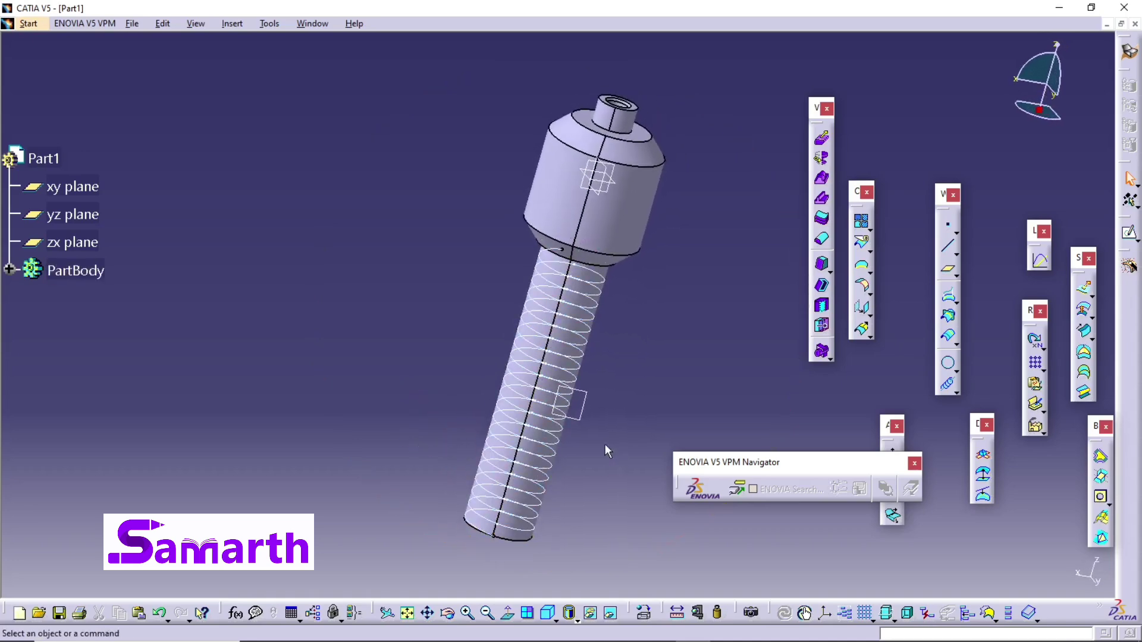
{"action": "double_click", "coordinate": [586, 413]}
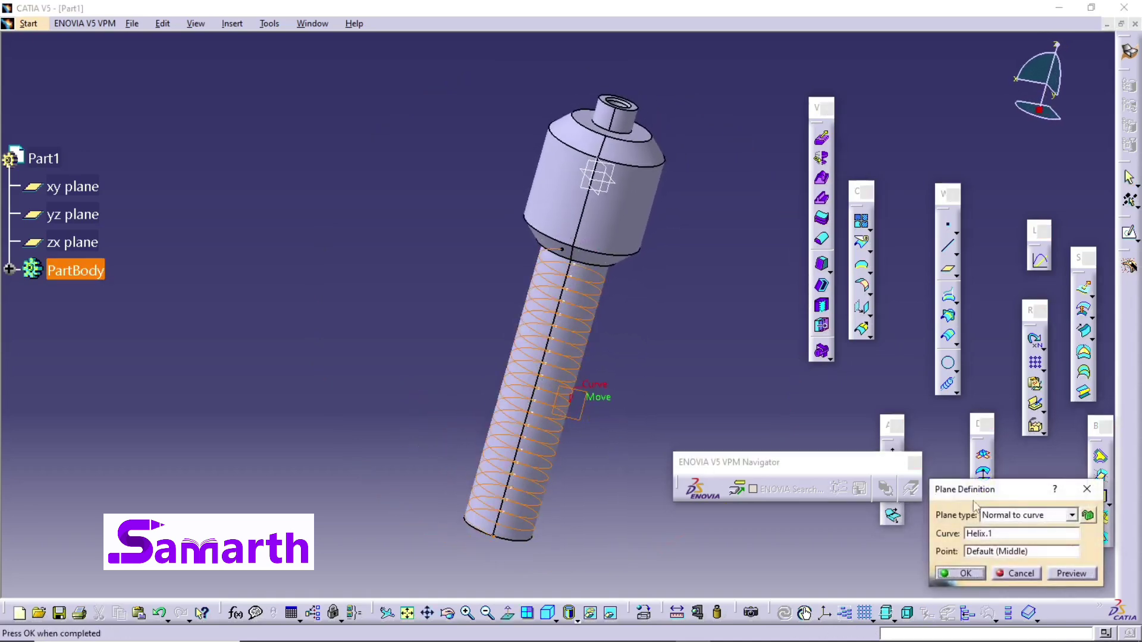
{"action": "left_click", "coordinate": [1018, 552]}
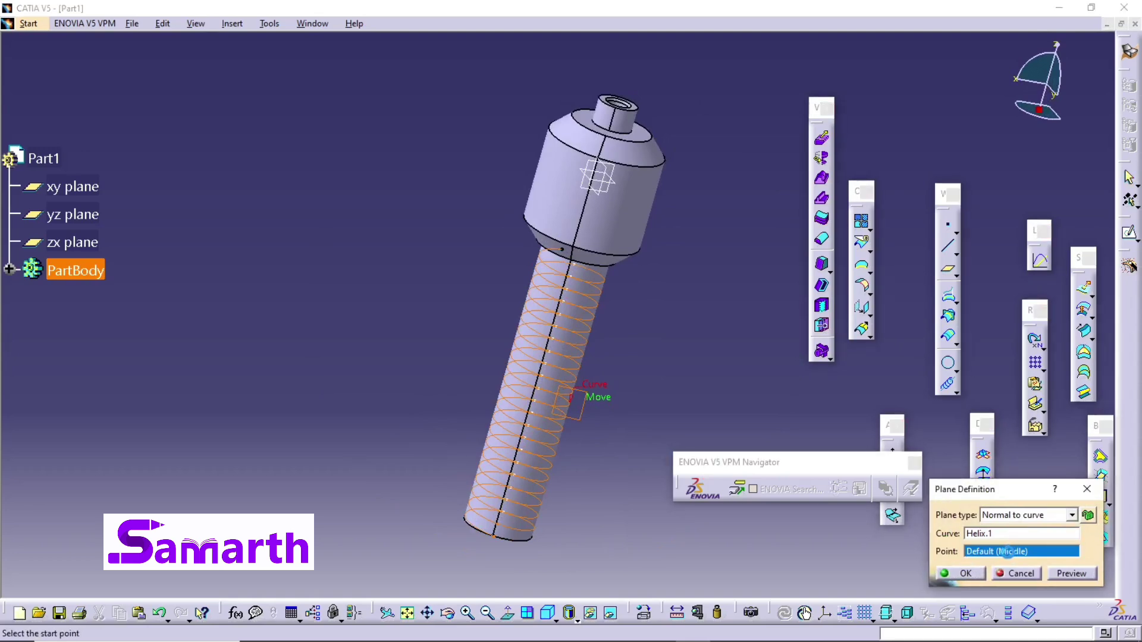
{"action": "left_click", "coordinate": [500, 539]}
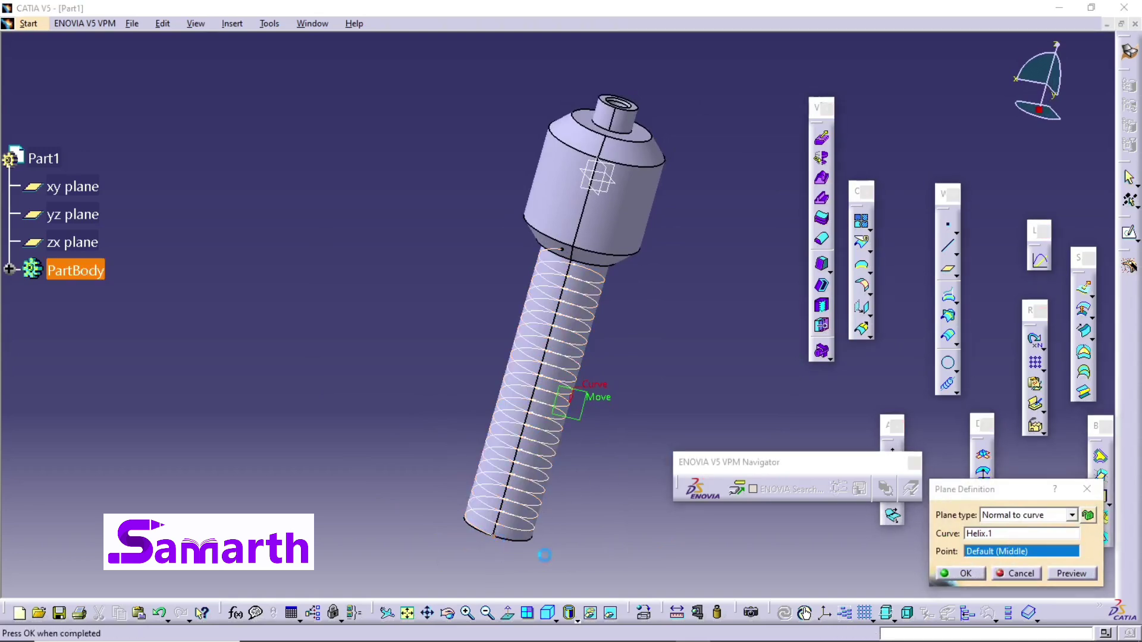
{"action": "left_click", "coordinate": [962, 574]}
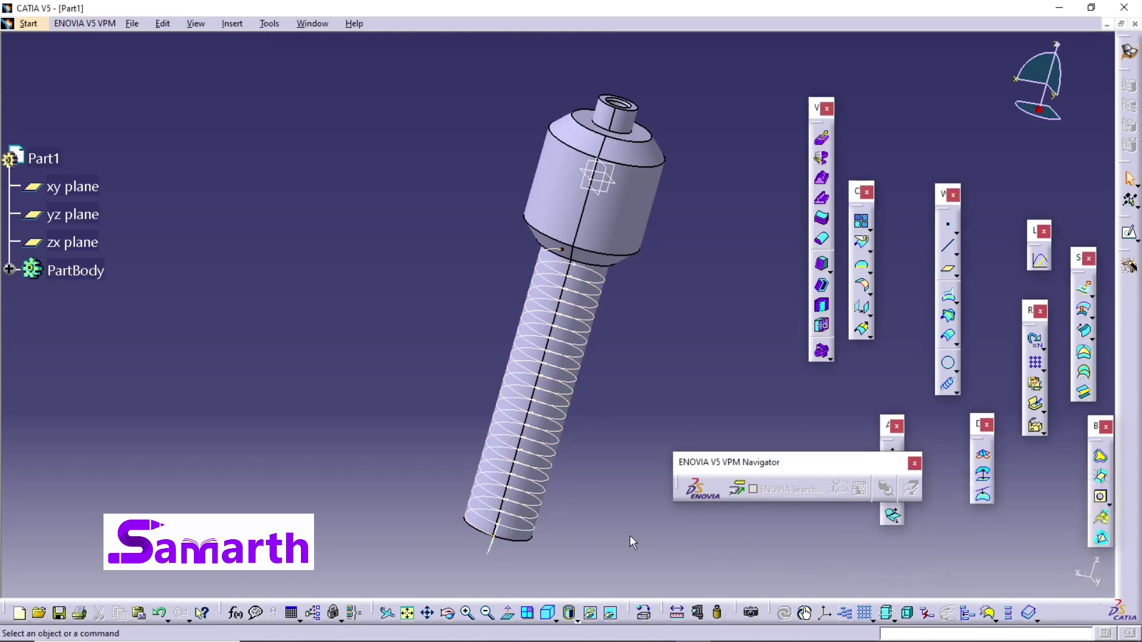
{"action": "middle_click_drag", "start_coordinate": [665, 381], "coordinate": [527, 340]}
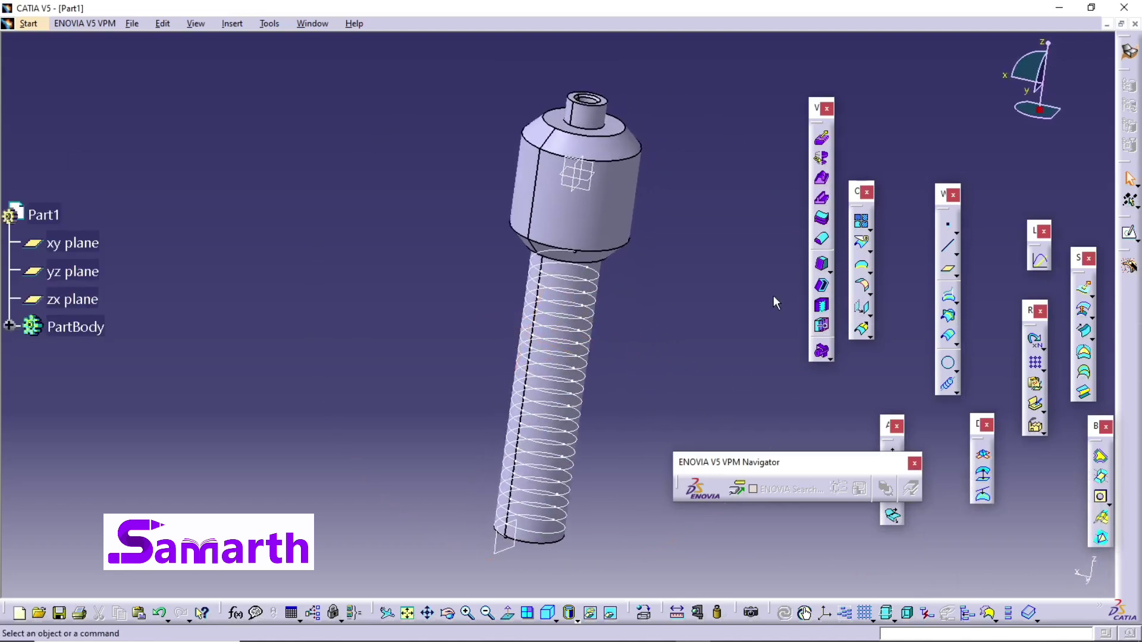
{"action": "left_click", "coordinate": [504, 550]}
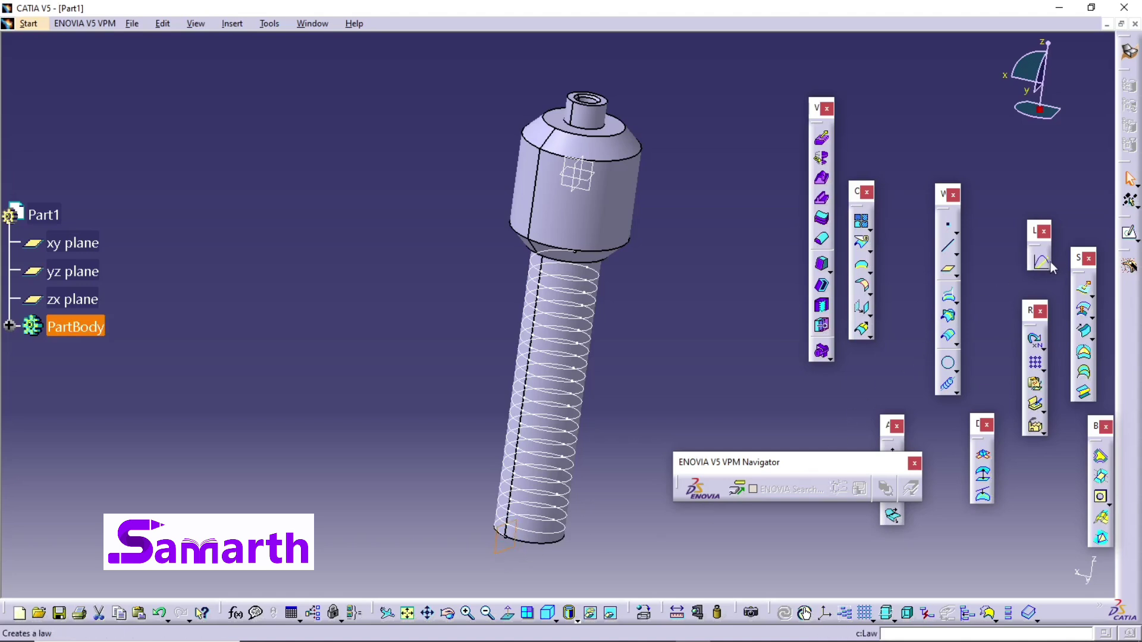
- Sketch a centred rectangle on the bottom plane as the thread profile
{"action": "left_click", "coordinate": [1131, 232]}
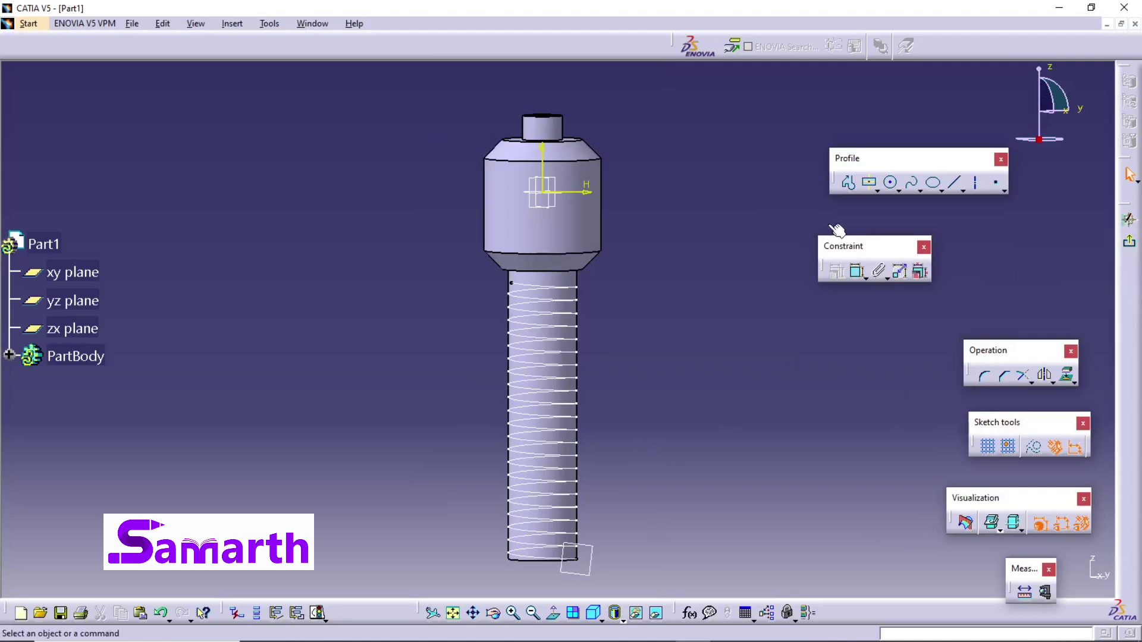
{"action": "left_click", "coordinate": [871, 184]}
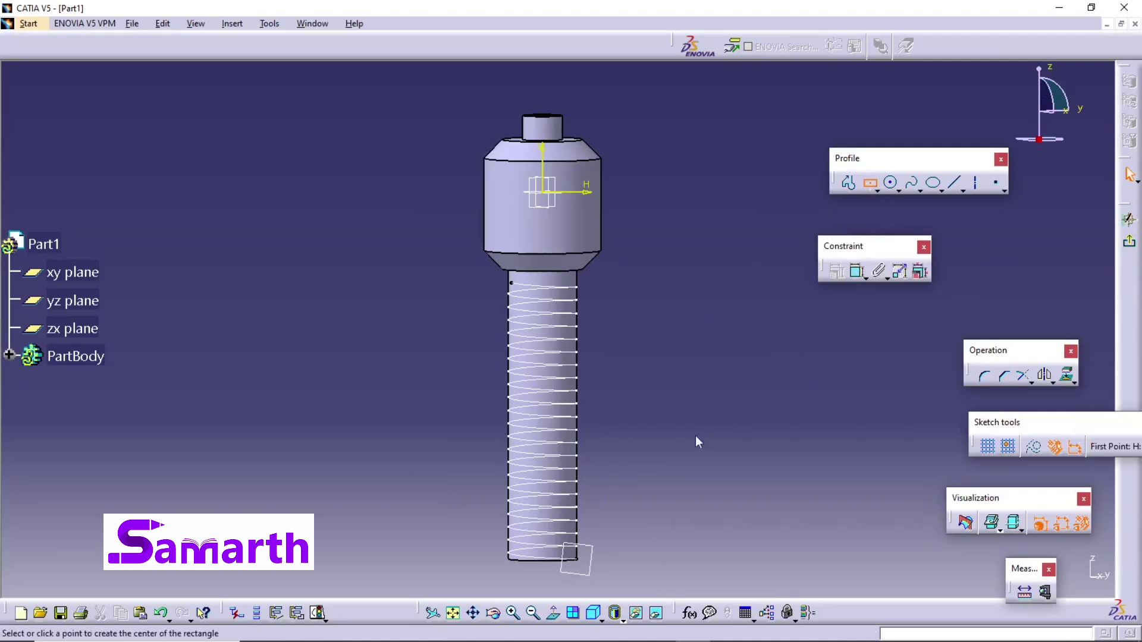
{"action": "left_click", "coordinate": [650, 397]}
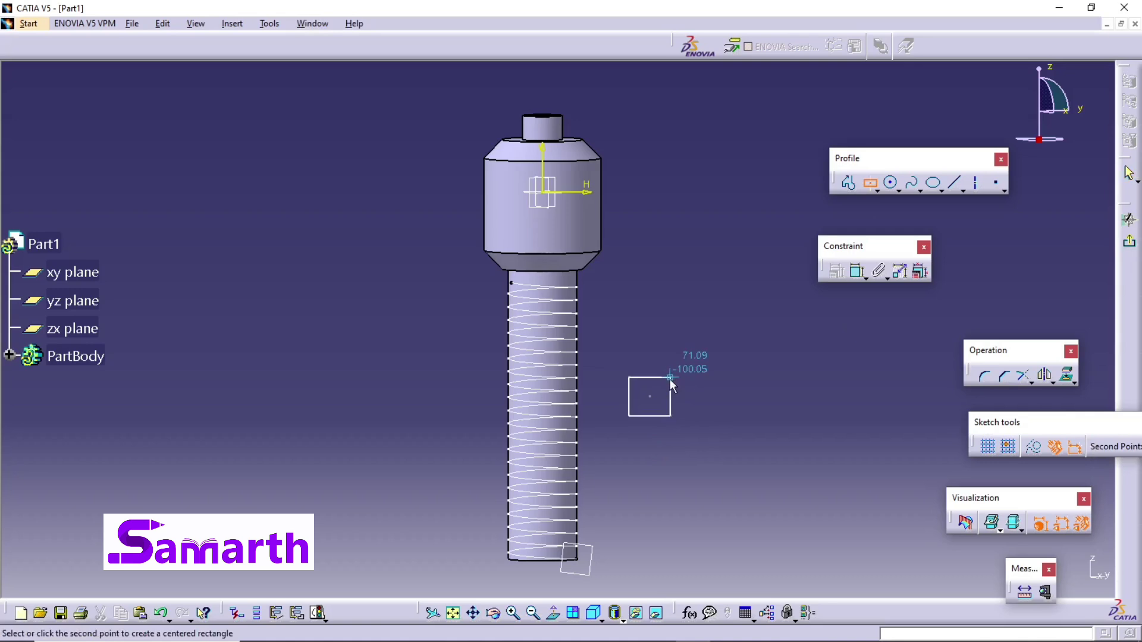
{"action": "left_click", "coordinate": [671, 378]}
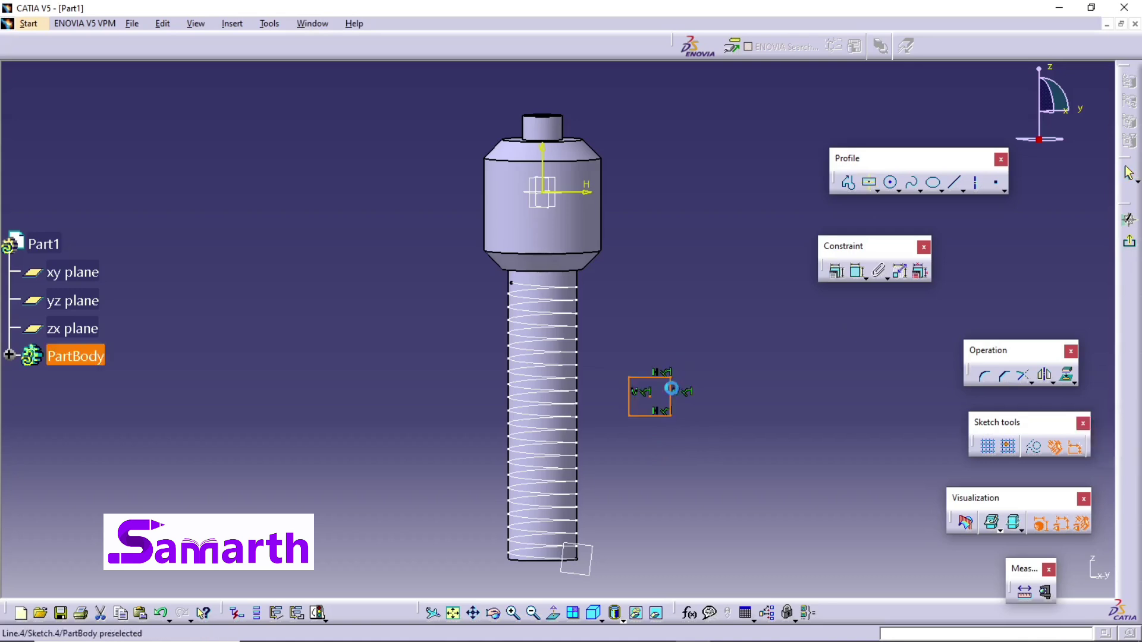
- Dimension the profile's right edge height (20.8156 mm) and open it for editing
{"action": "left_click", "coordinate": [857, 271]}
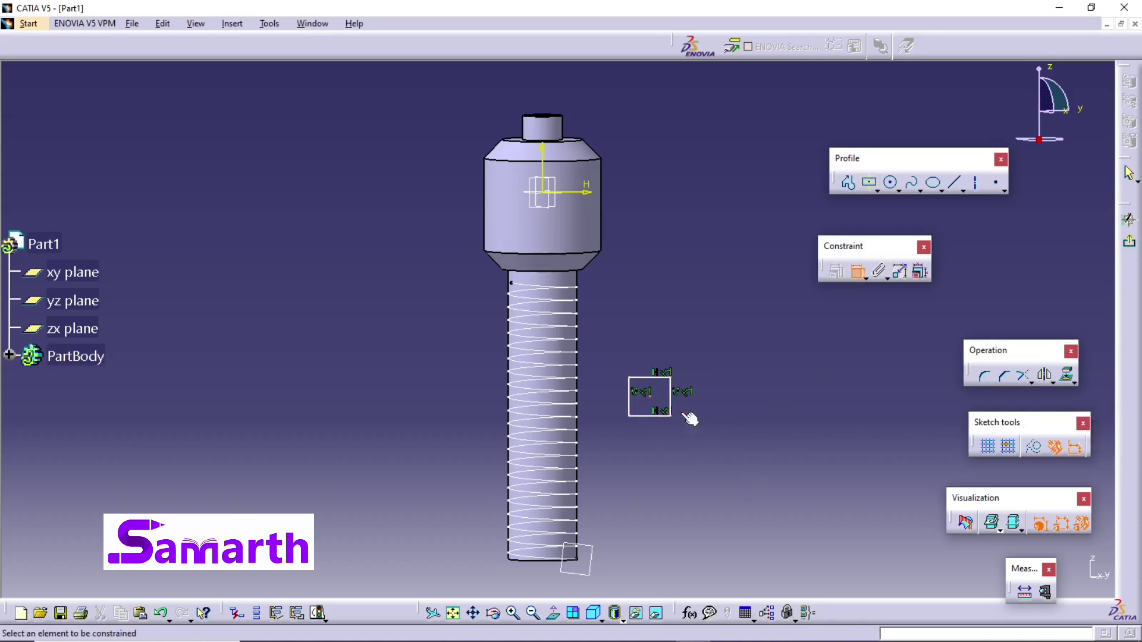
{"action": "left_click", "coordinate": [672, 407]}
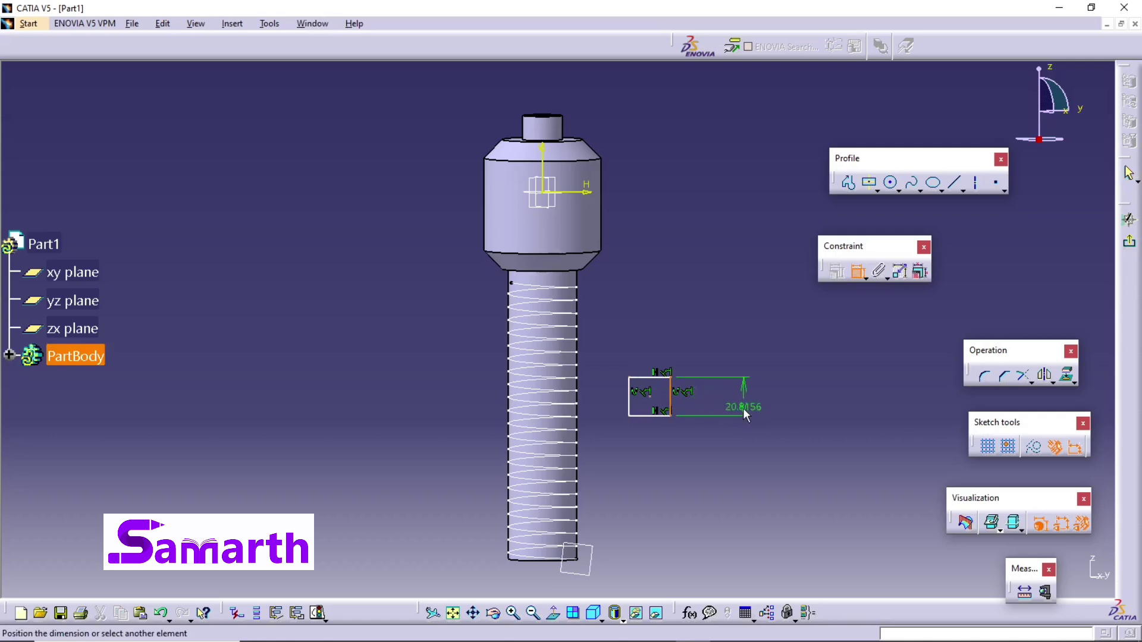
{"action": "key", "text": "ctrl+a"}
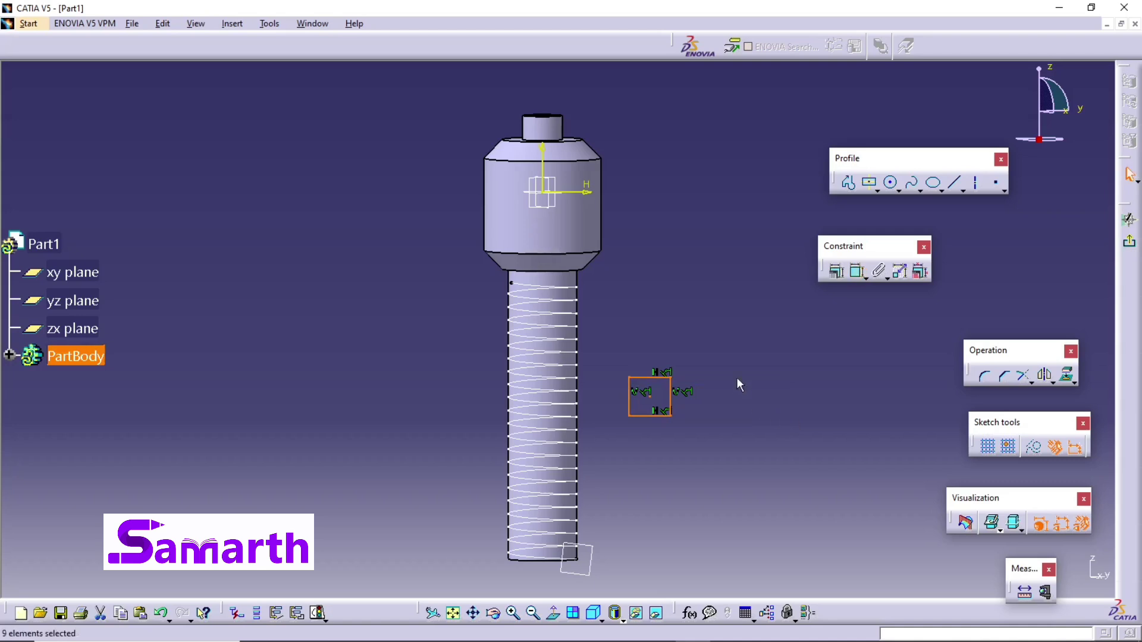
{"action": "left_click", "coordinate": [856, 271]}
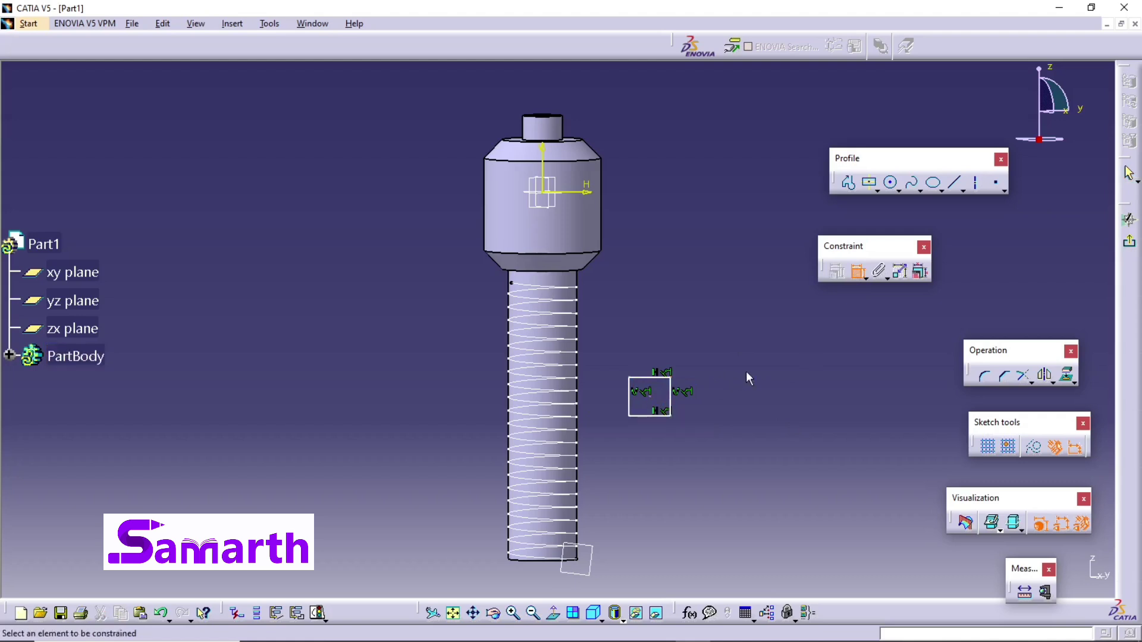
{"action": "left_click", "coordinate": [670, 401]}
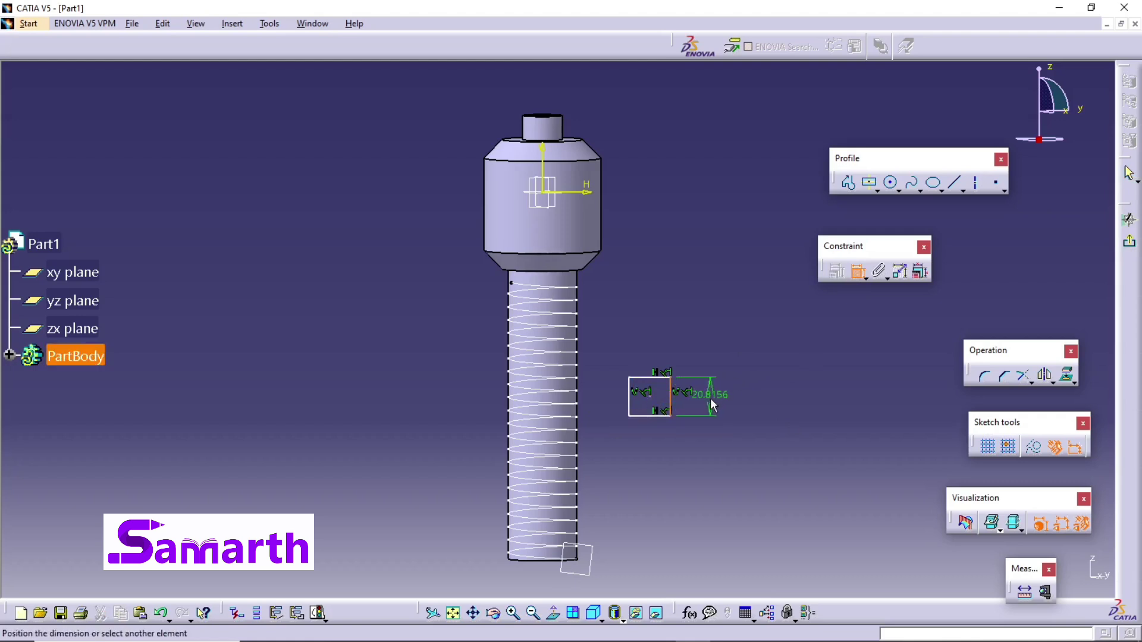
{"action": "left_click", "coordinate": [712, 401]}
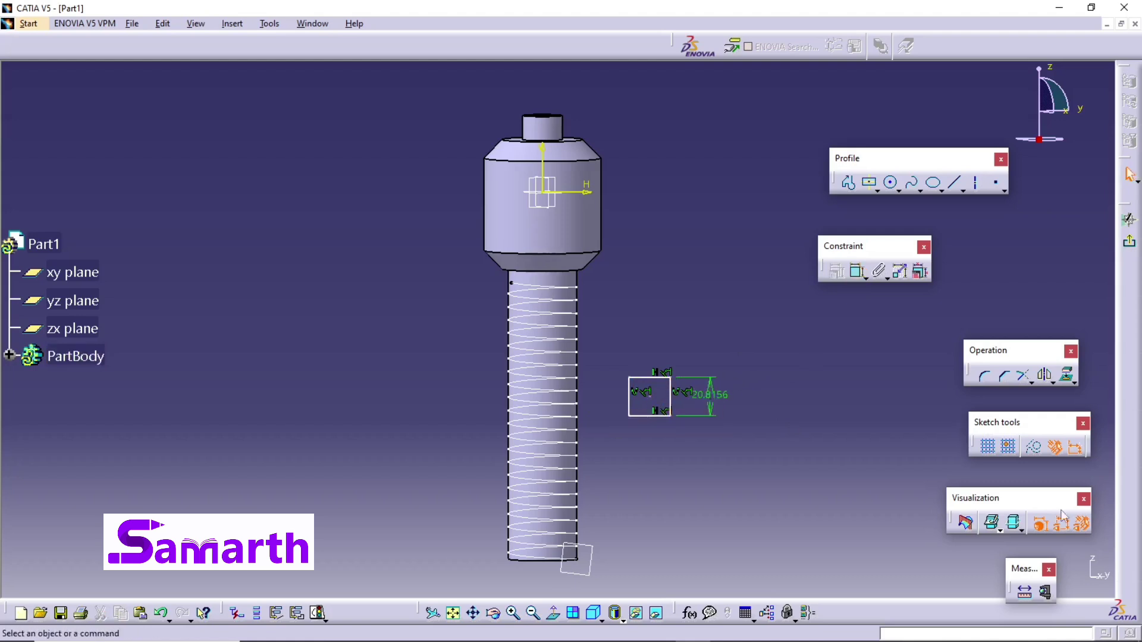
{"action": "double_click", "coordinate": [716, 395]}
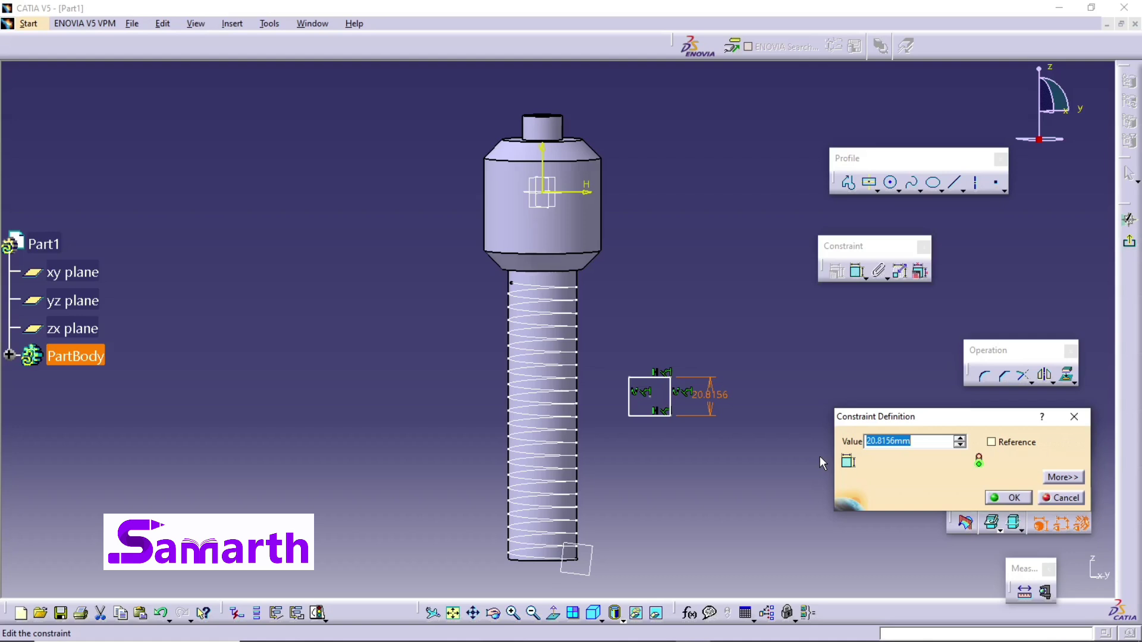
- Set the profile's height and horizontal length each to 7/2 (3.5 mm)
{"action": "type", "text": "7/2"}
{"action": "key", "text": "Return"}
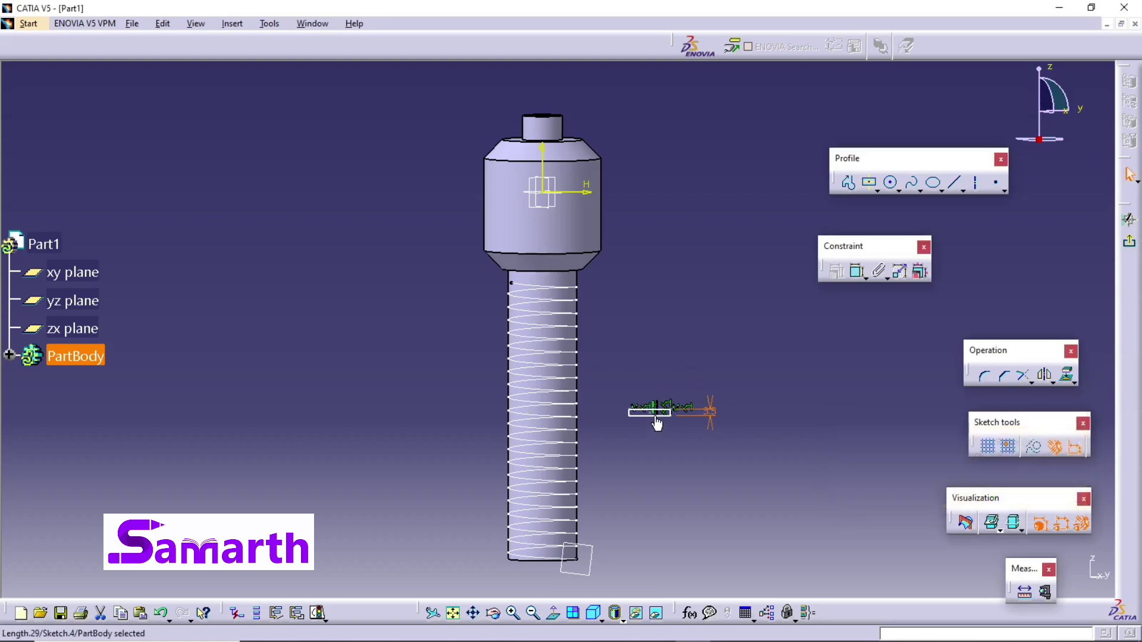
{"action": "left_click", "coordinate": [656, 413]}
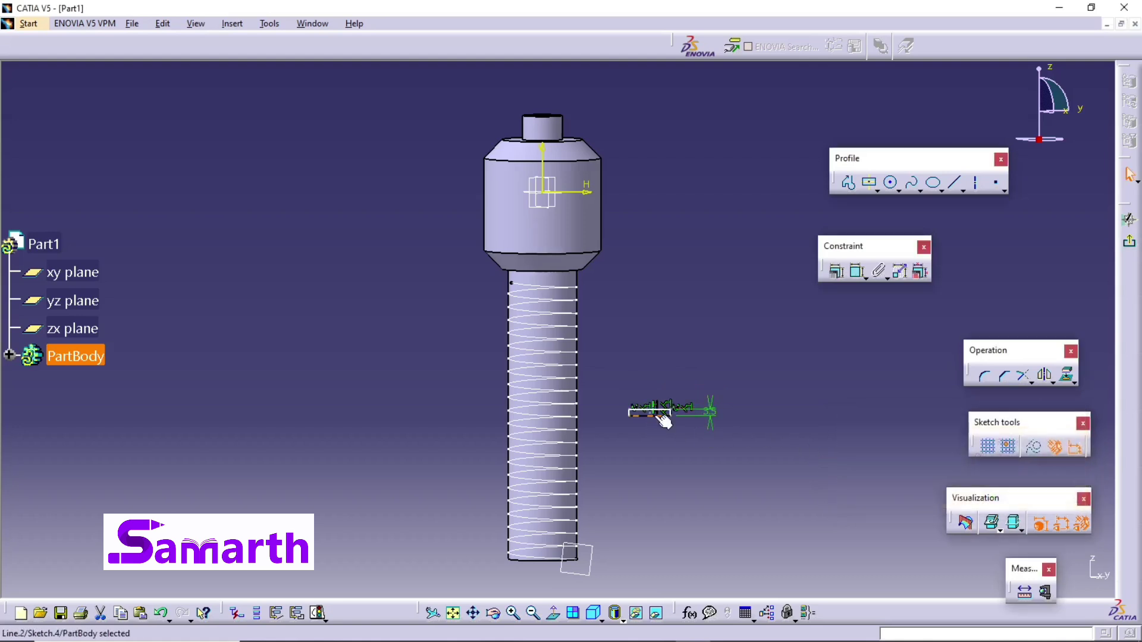
{"action": "left_click", "coordinate": [857, 272]}
{"action": "left_click", "coordinate": [691, 466]}
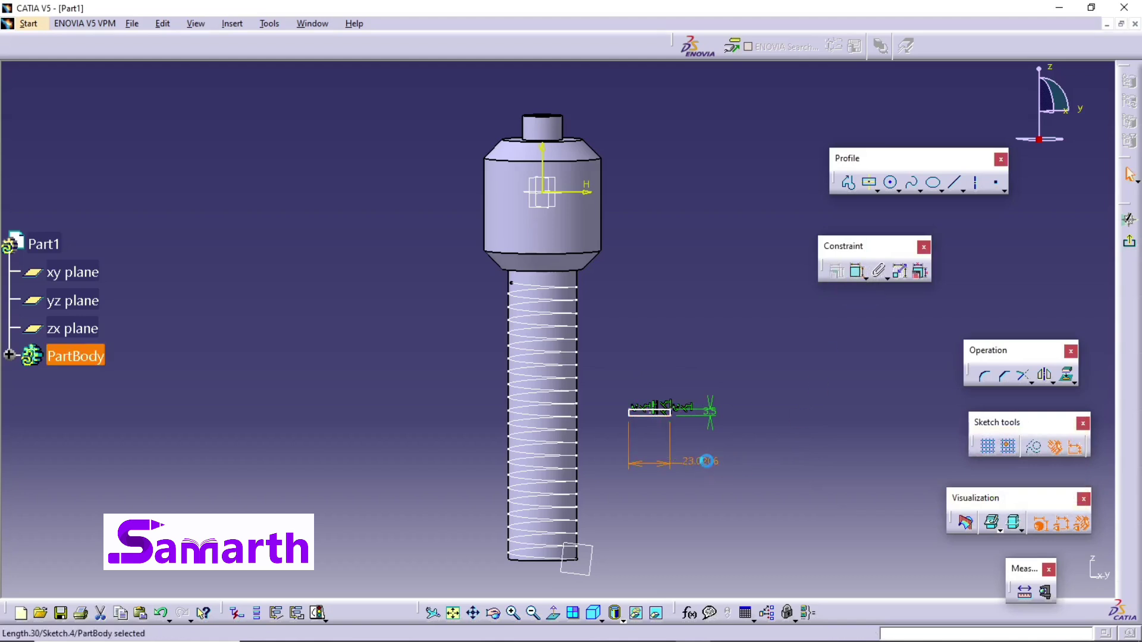
{"action": "double_click", "coordinate": [705, 462]}
{"action": "type", "text": "7/2"}
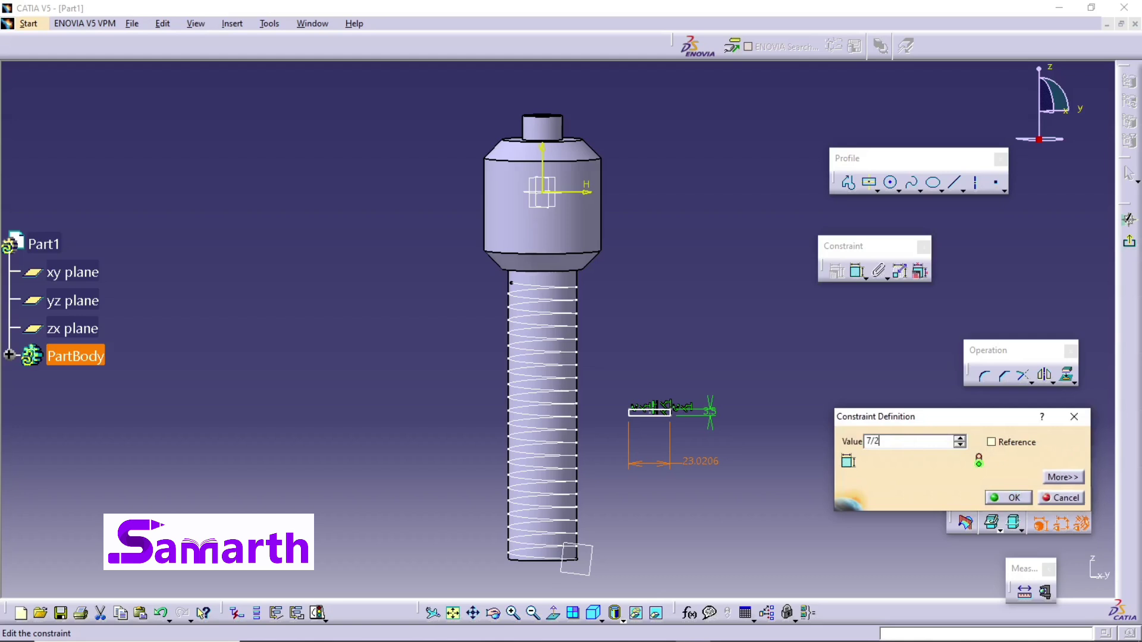
{"action": "key", "text": "Return"}
{"action": "key", "text": "Return"}
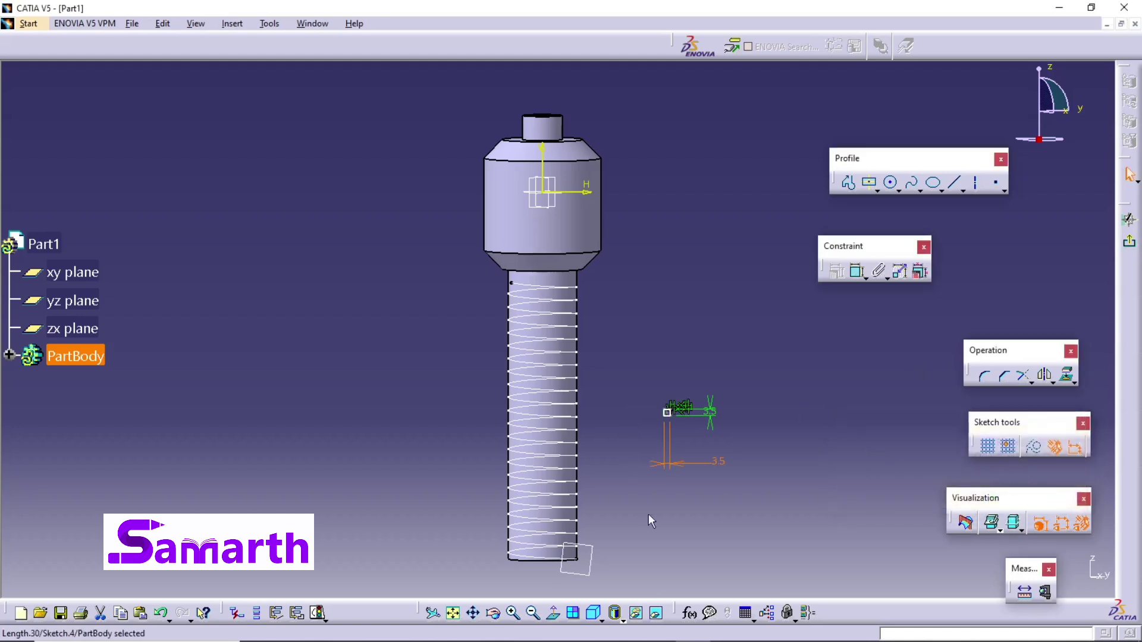
- Zoom and pan to bring the shaft's bottom end and the profile into view
{"action": "left_click", "coordinate": [513, 614]}
{"action": "left_click", "coordinate": [513, 613]}
{"action": "left_click", "coordinate": [514, 613]}
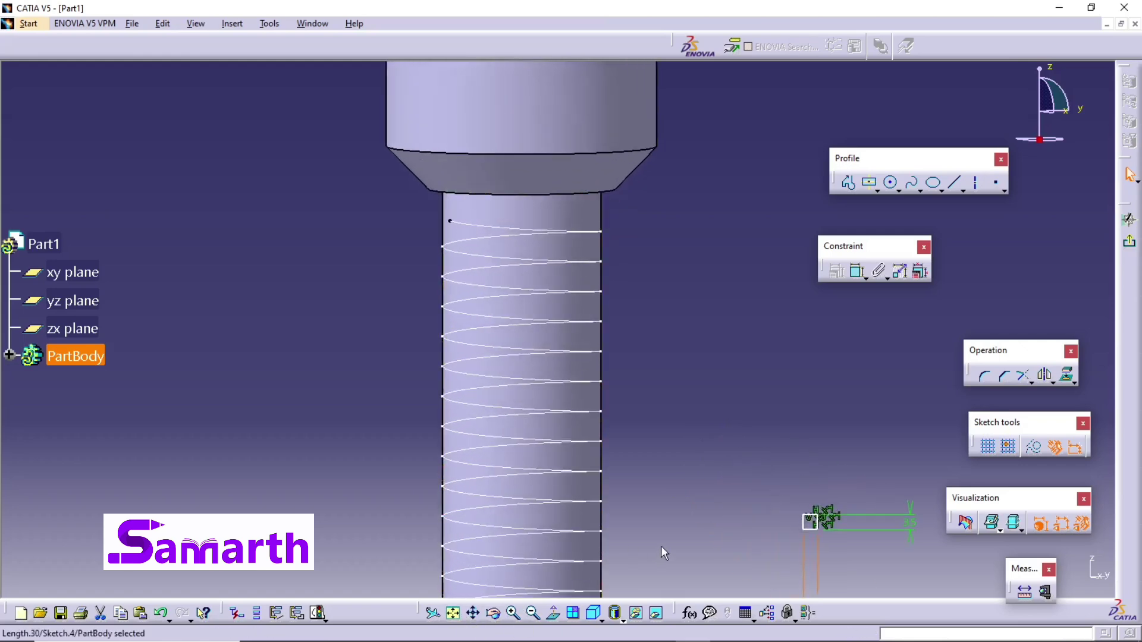
{"action": "left_click", "coordinate": [646, 539]}
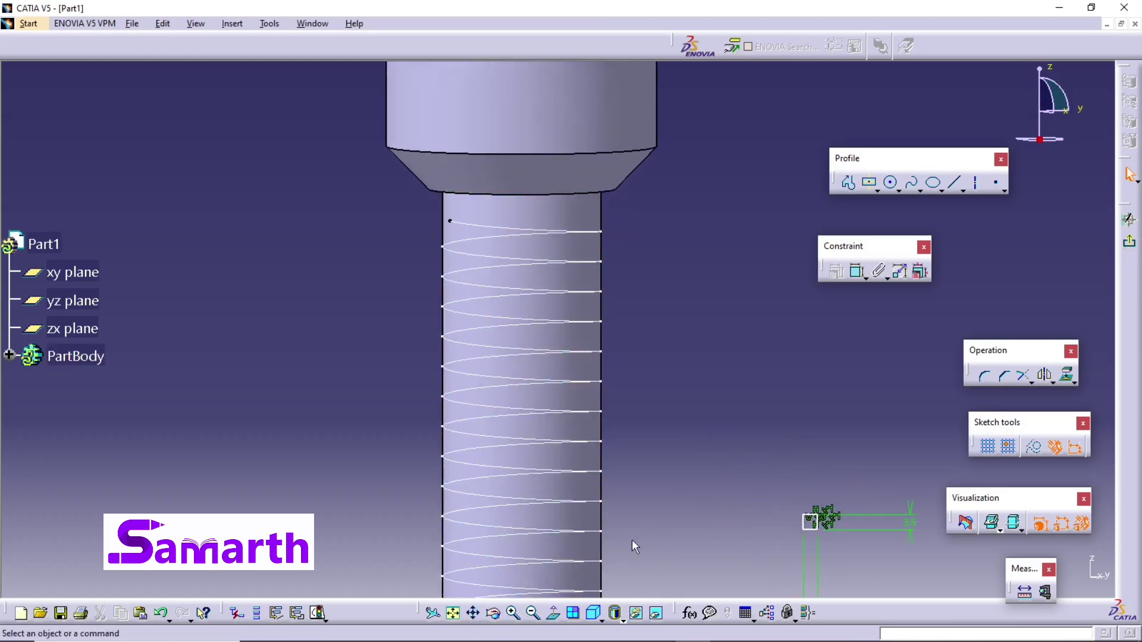
{"action": "left_click", "coordinate": [568, 577]}
{"action": "left_click", "coordinate": [454, 613]}
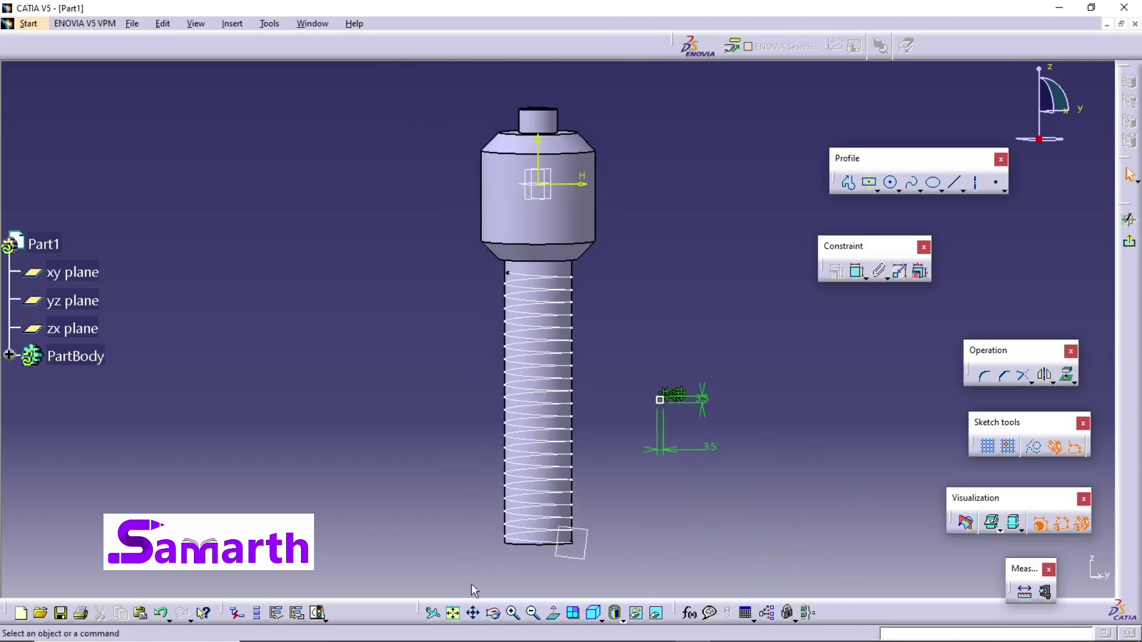
{"action": "left_click", "coordinate": [514, 614]}
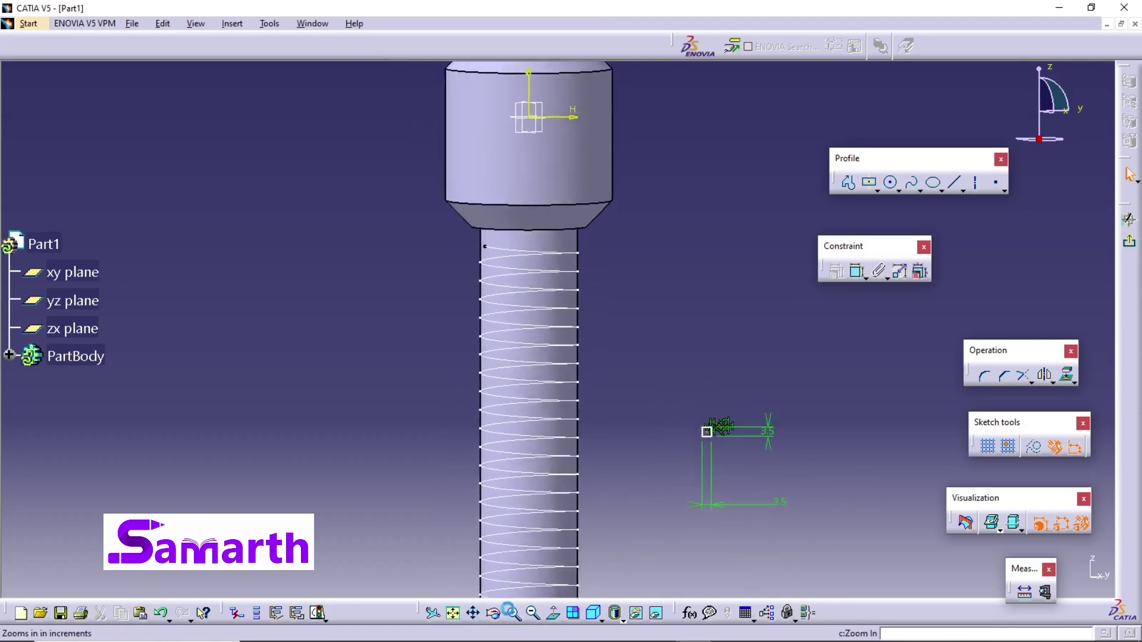
{"action": "mouse_move", "coordinate": [558, 562]}
{"action": "left_mouse_down"}
{"action": "mouse_move", "coordinate": [610, 527]}
{"action": "mouse_move", "coordinate": [510, 255]}
{"action": "mouse_move", "coordinate": [480, 248]}
{"action": "mouse_move", "coordinate": [488, 274]}
{"action": "left_mouse_up"}
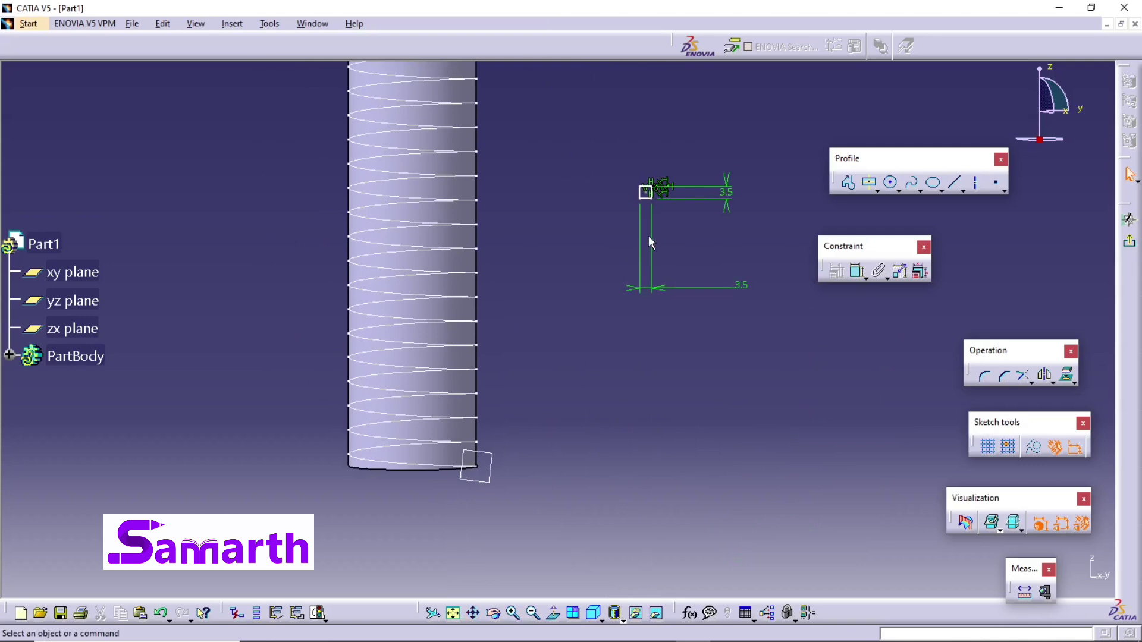
- Make the profile's corner point coincide with the helix start point, then exit the sketch
{"action": "left_click", "coordinate": [647, 192]}
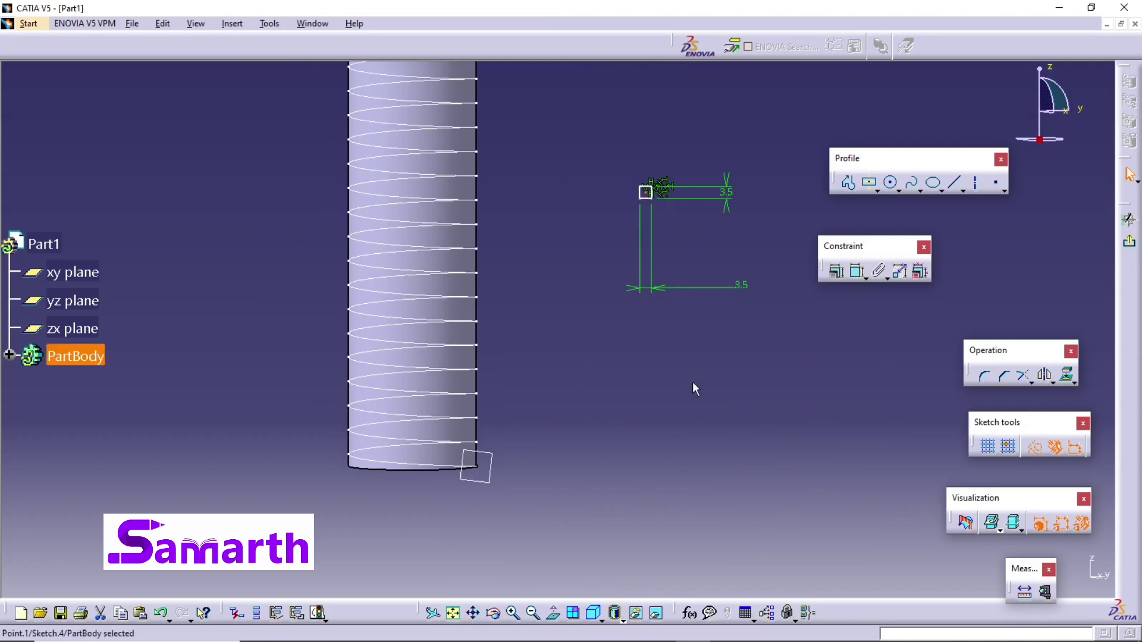
{"action": "left_click", "coordinate": [480, 469], "text": "ctrl"}
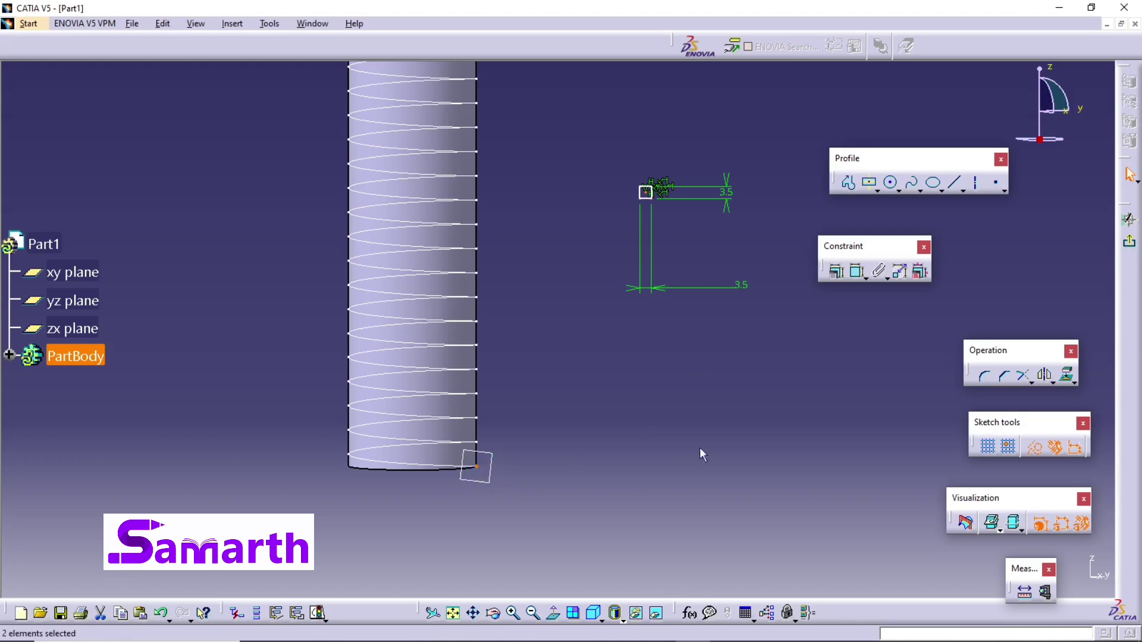
{"action": "left_click", "coordinate": [856, 271]}
{"action": "right_click", "coordinate": [649, 359]}
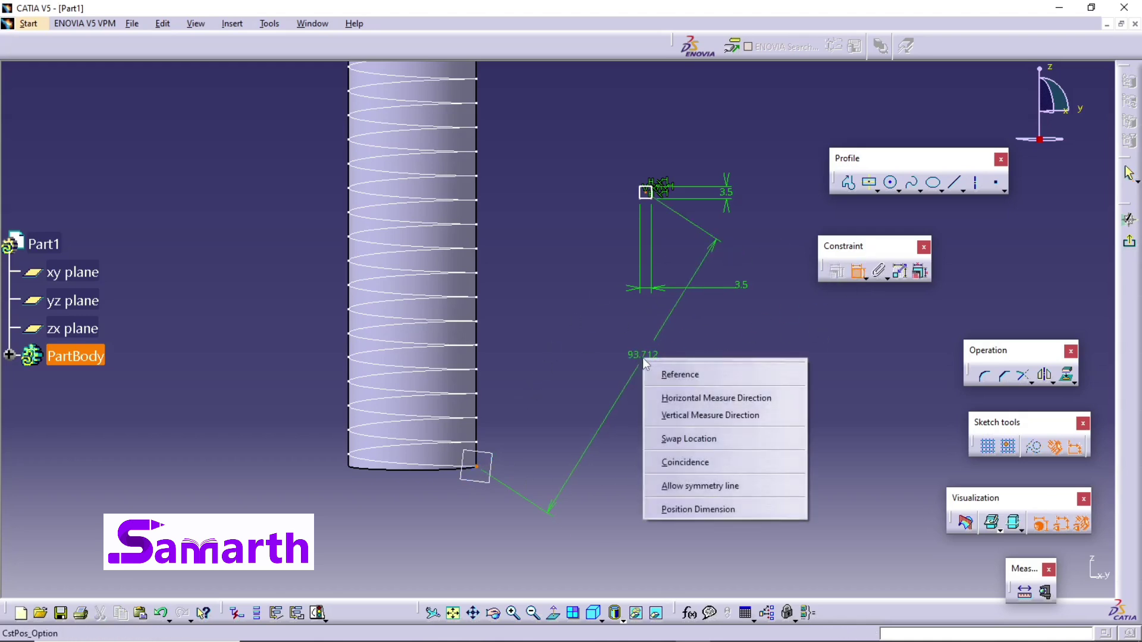
{"action": "left_click", "coordinate": [684, 463]}
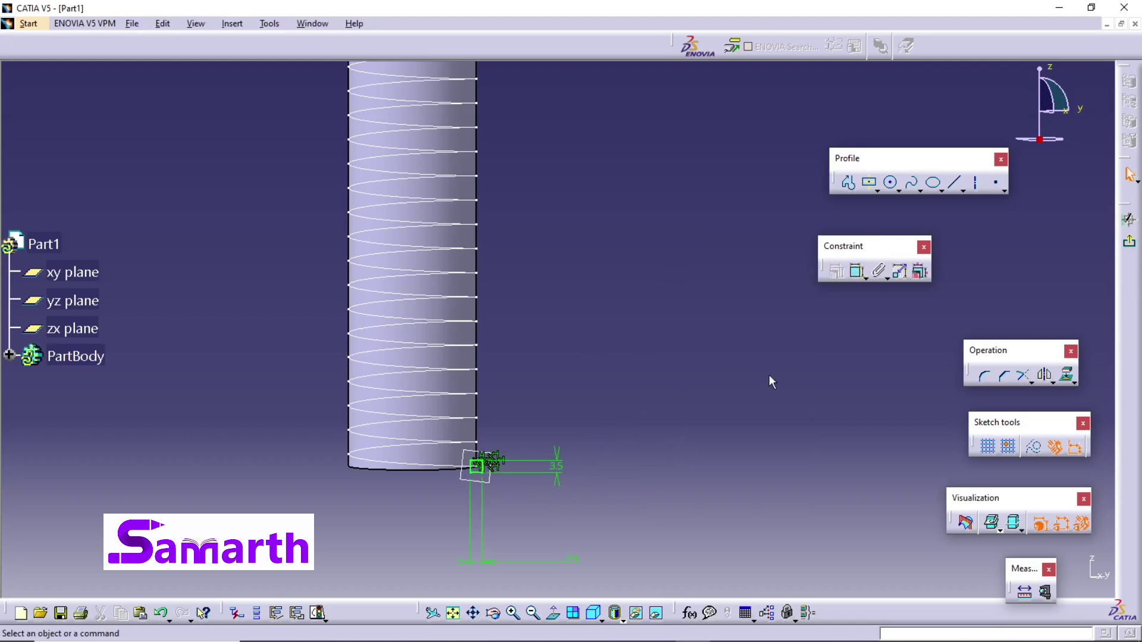
{"action": "left_click", "coordinate": [1130, 245]}
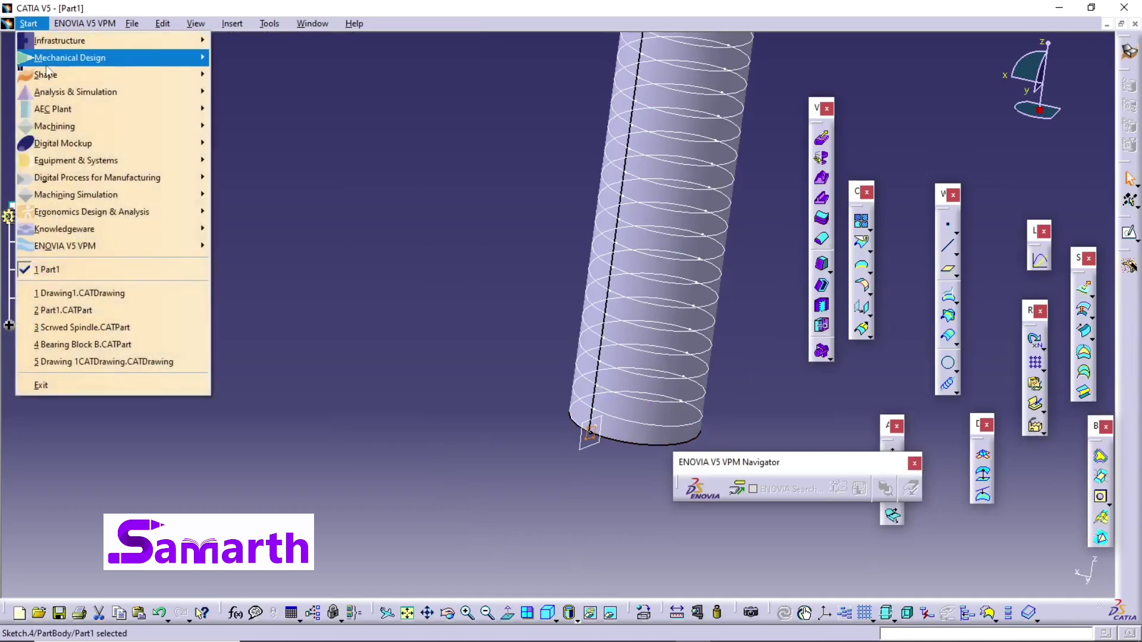
- Switch back to the Part Design workbench from the Start > Mechanical Design menu
{"action": "mouse_move", "coordinate": [95, 60]}
{"action": "left_click", "coordinate": [258, 64]}
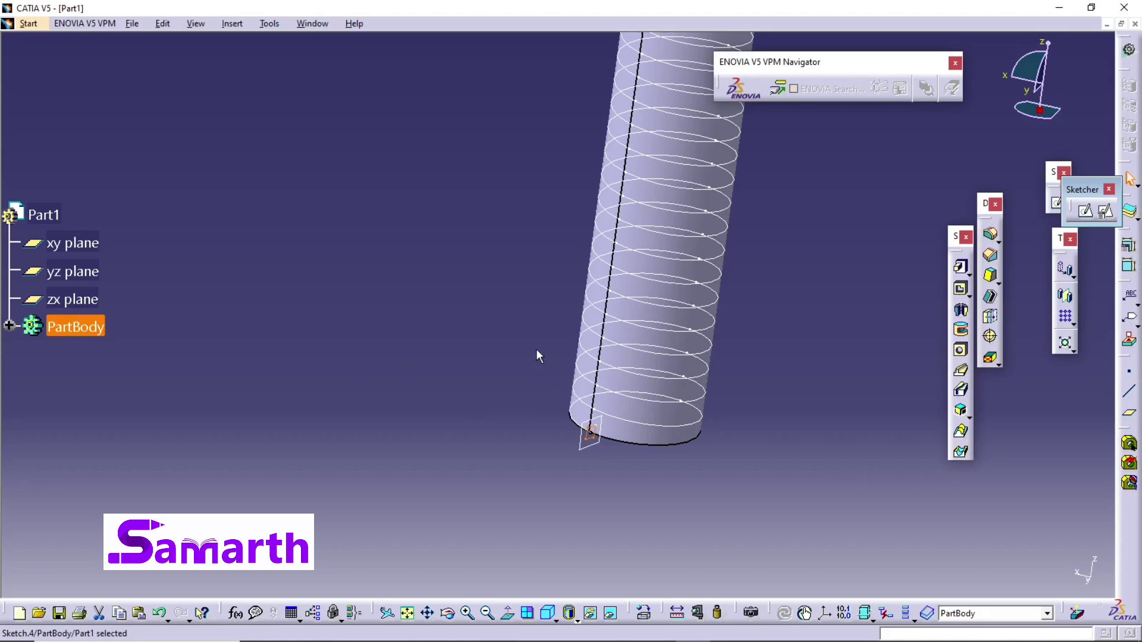
- Cut a slot sweeping Sketch.4 along Helix.1, with pulling-direction profile control along the shaft axis
{"action": "left_click", "coordinate": [962, 392]}
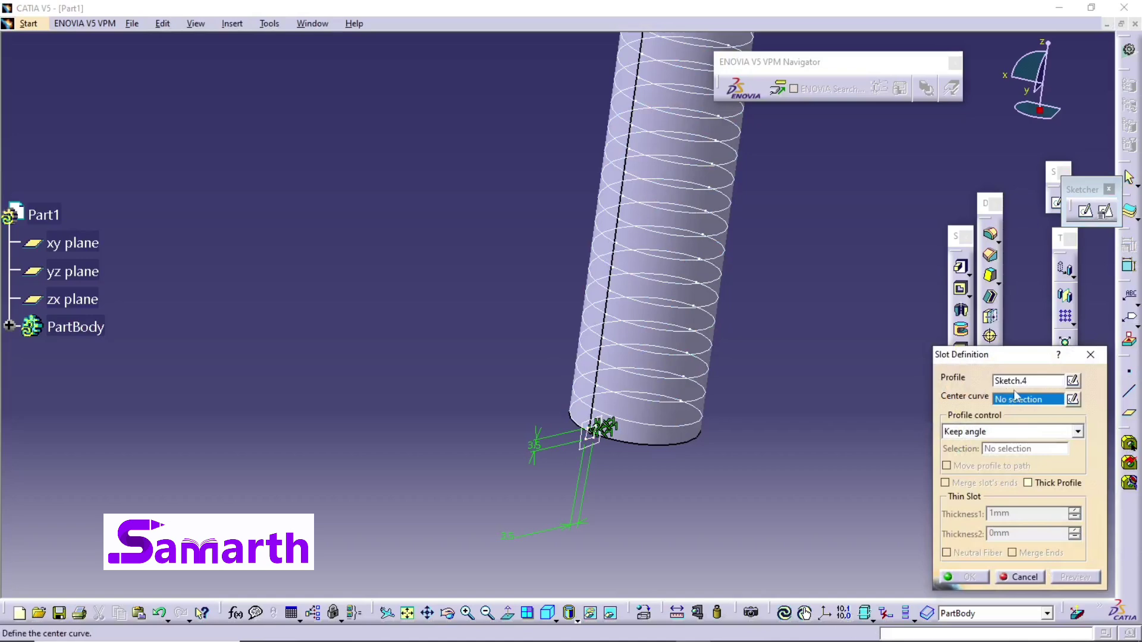
{"action": "left_click", "coordinate": [626, 425]}
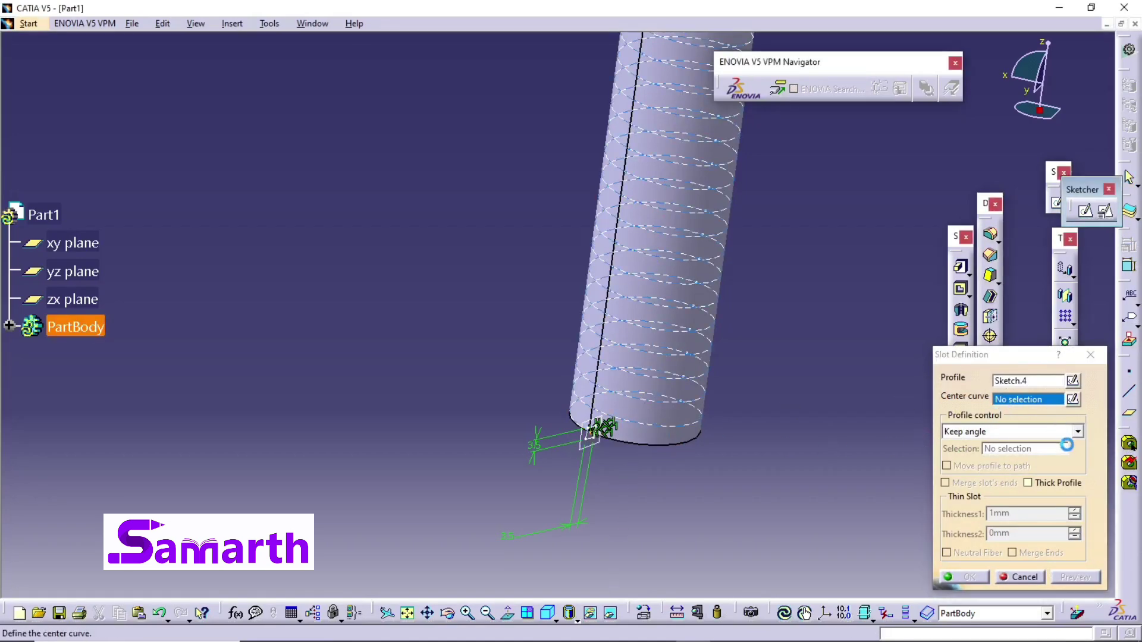
{"action": "left_click", "coordinate": [1078, 433]}
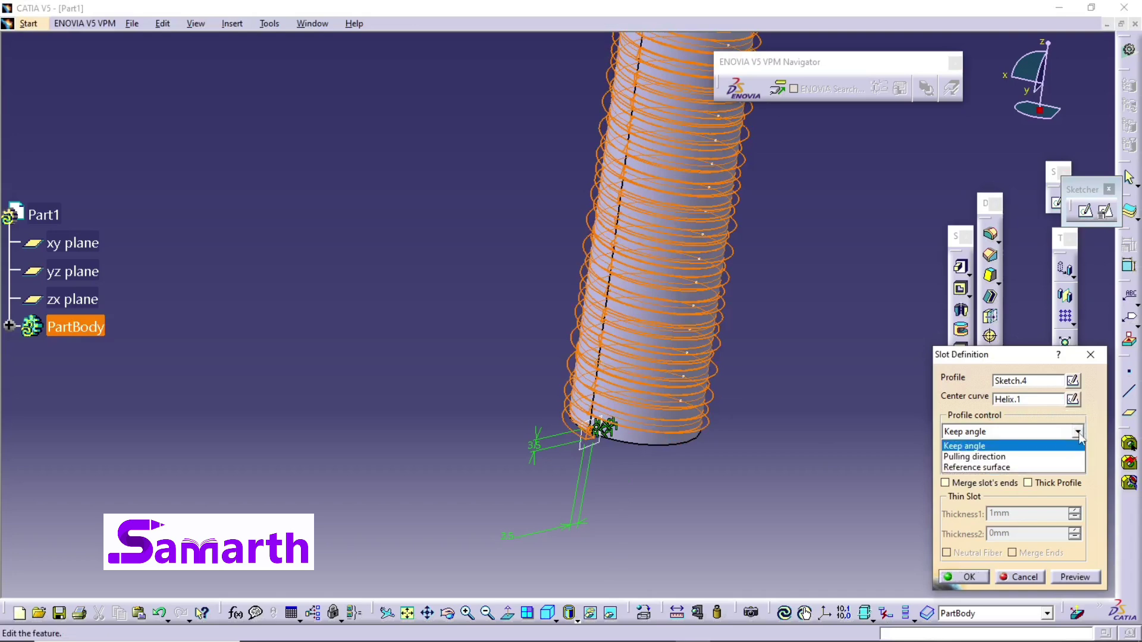
{"action": "left_click", "coordinate": [1038, 457]}
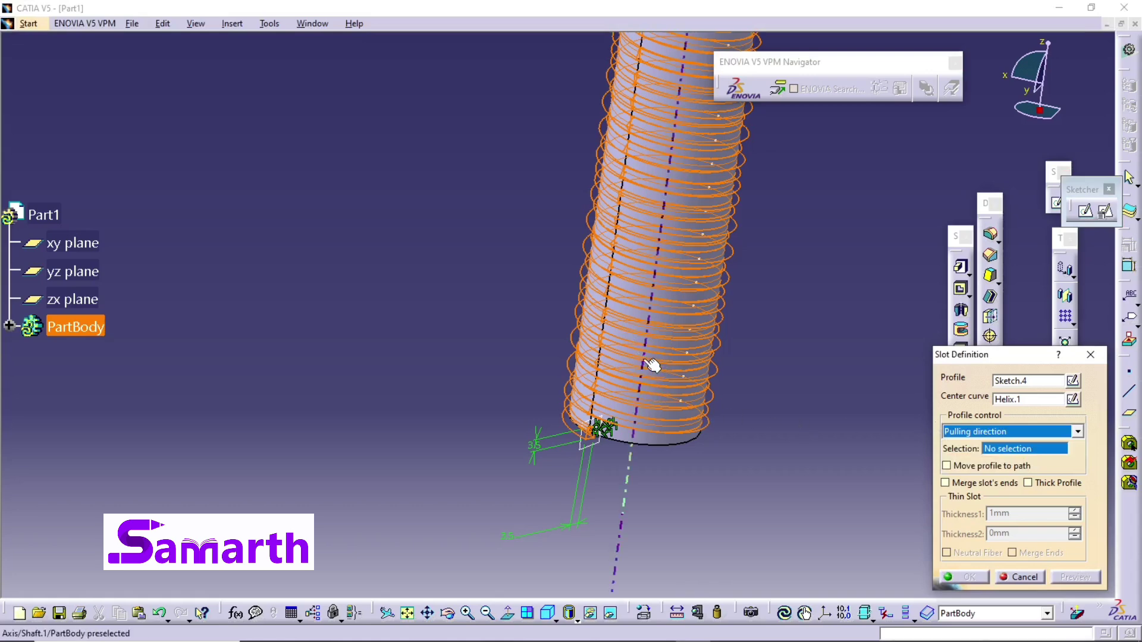
{"action": "left_click", "coordinate": [652, 365]}
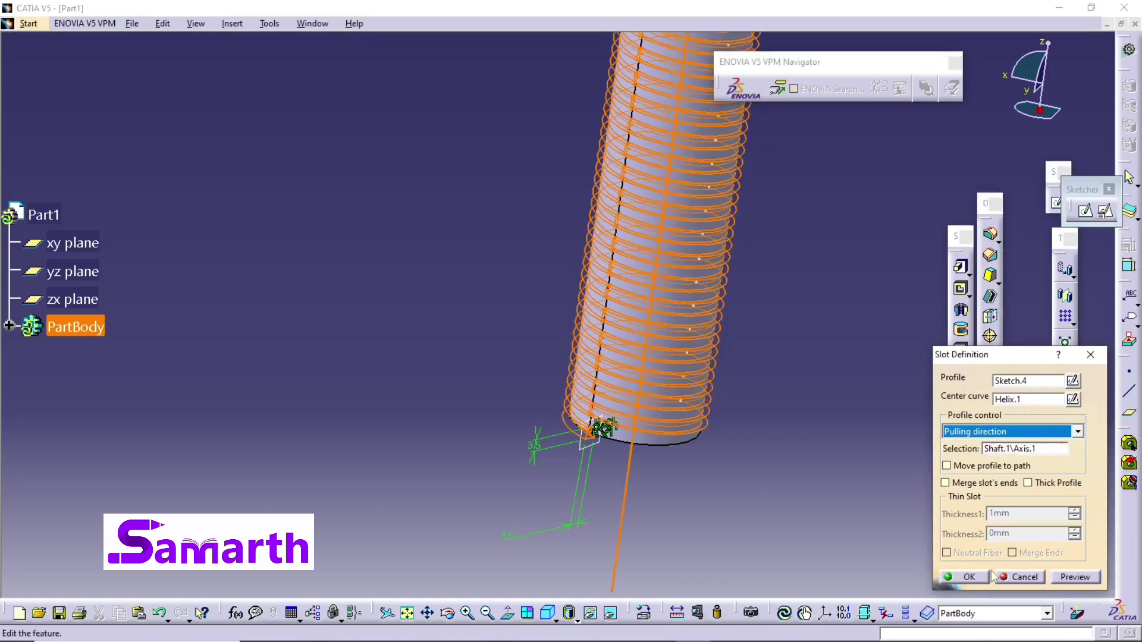
{"action": "left_click", "coordinate": [968, 578]}
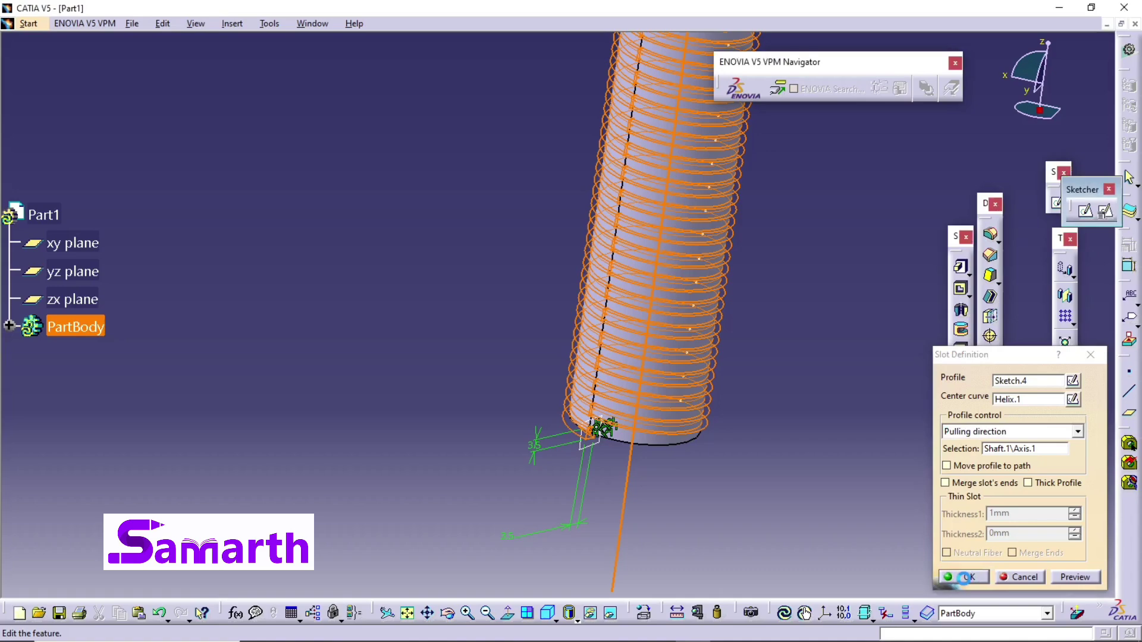
- Hide Plane.1, the reference plane at the thread's bottom, using Hide/Show
{"action": "middle_click_drag", "start_coordinate": [474, 213], "coordinate": [538, 358]}
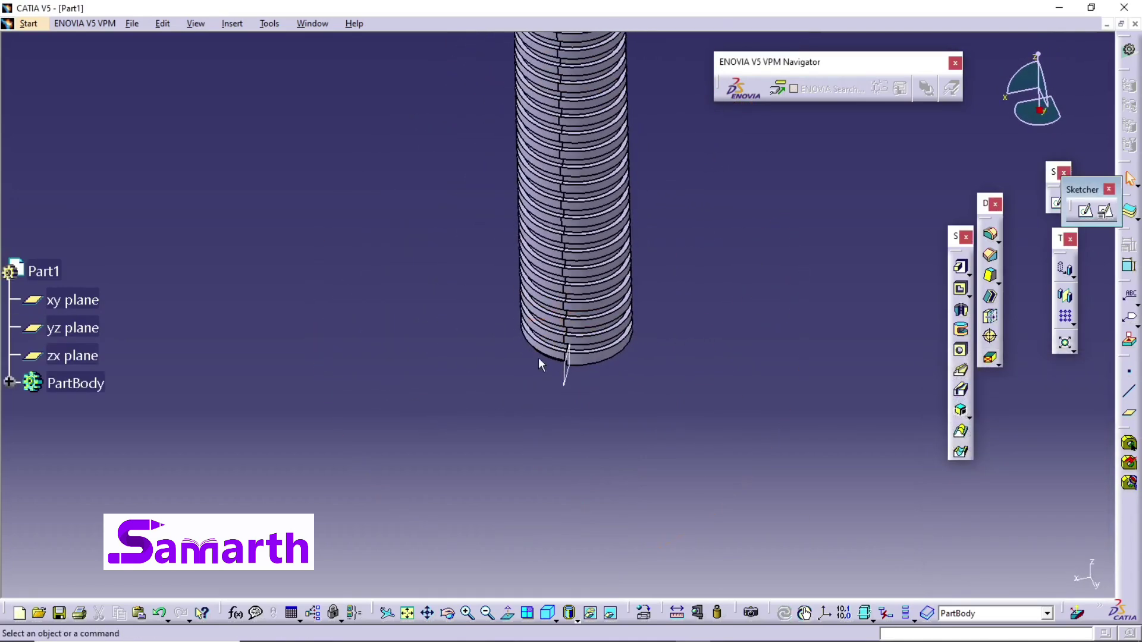
{"action": "left_click", "coordinate": [408, 612]}
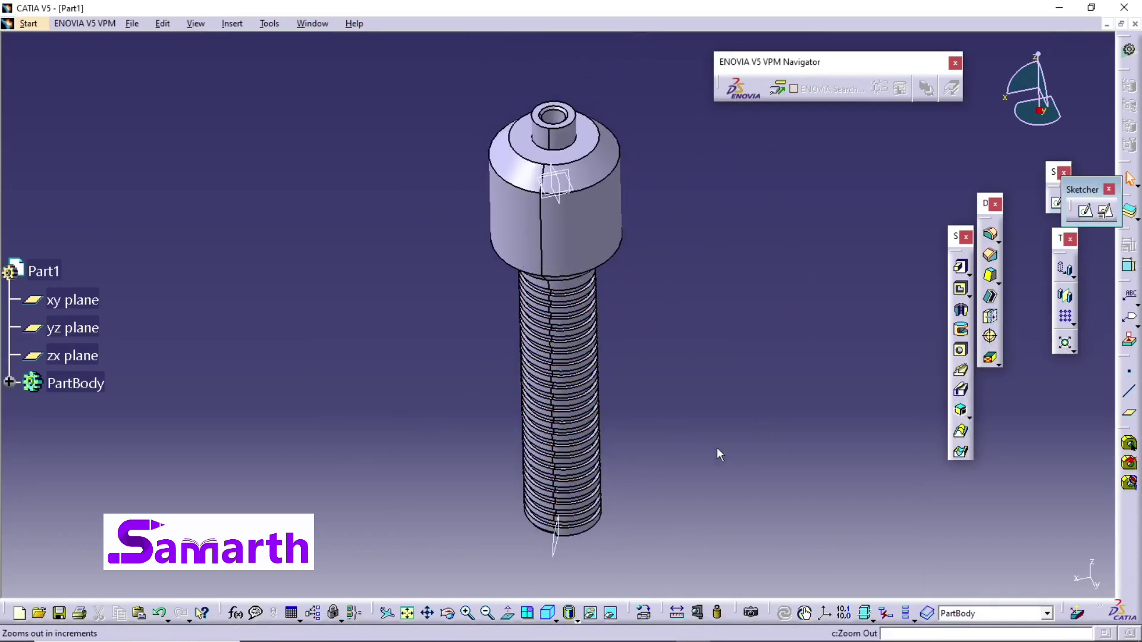
{"action": "left_click", "coordinate": [569, 613]}
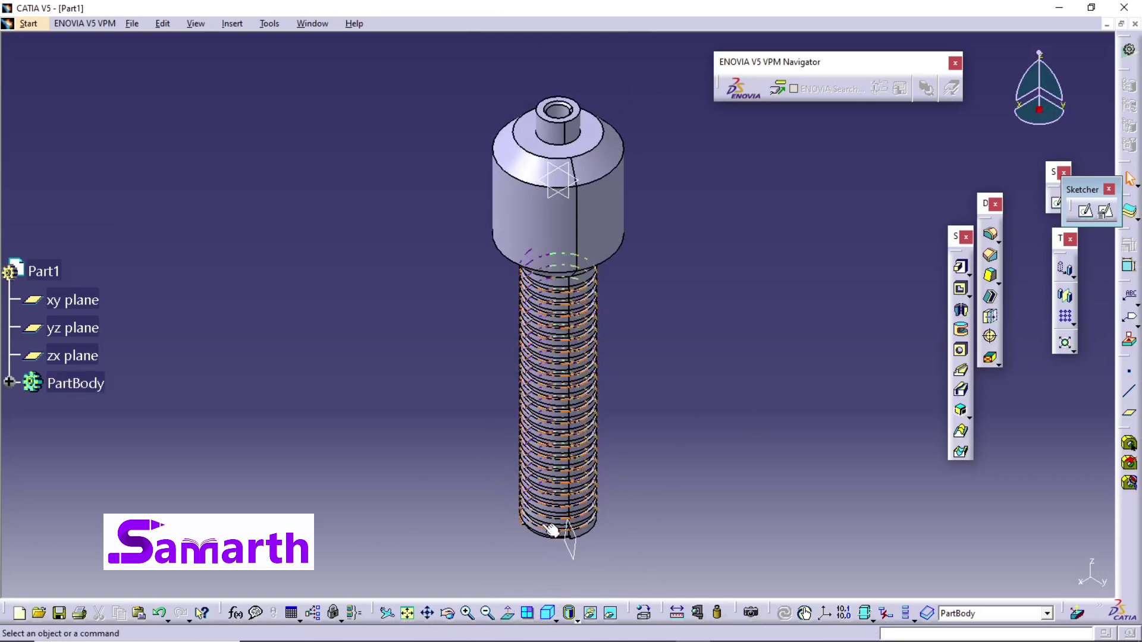
{"action": "left_click", "coordinate": [578, 549]}
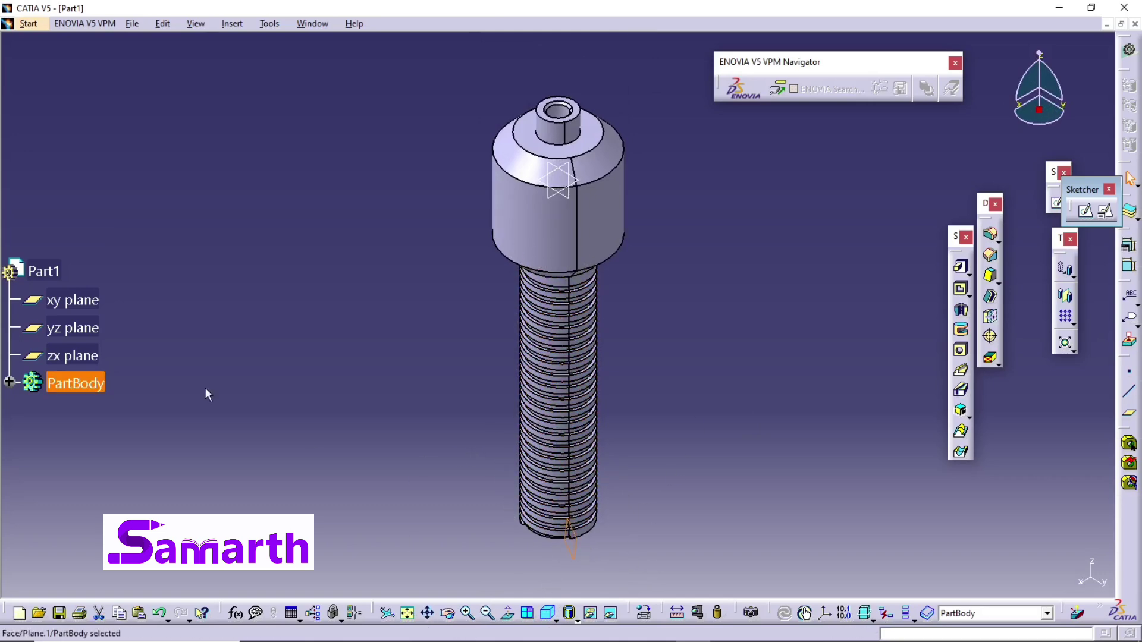
{"action": "scroll", "coordinate": [178, 290], "scroll_direction": "down", "scroll_amount": 5}
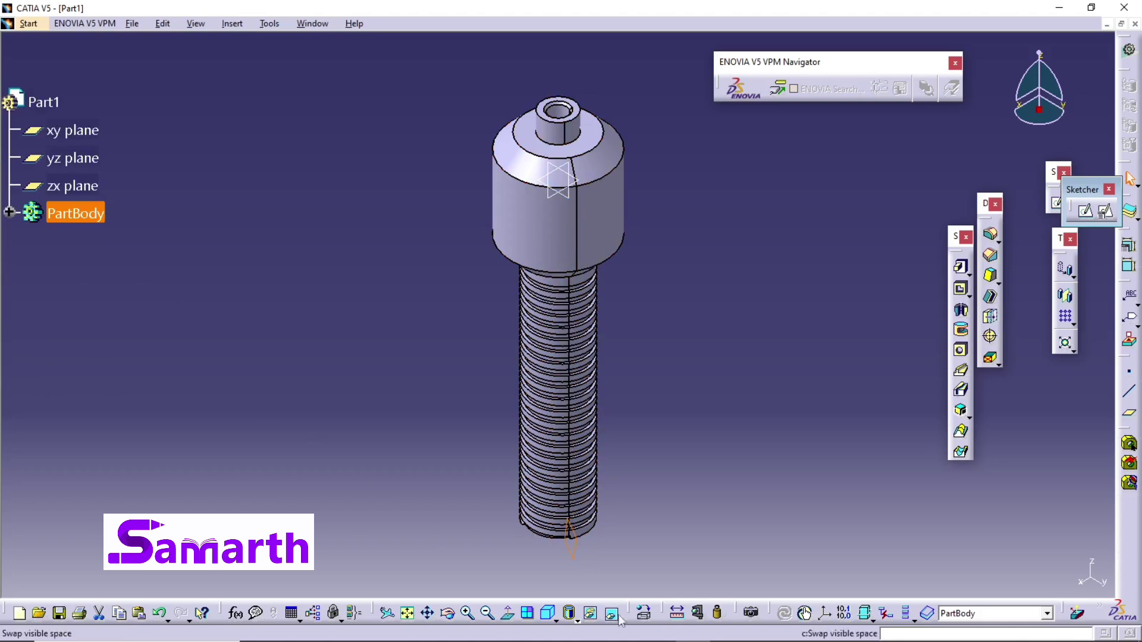
{"action": "left_click", "coordinate": [575, 551]}
{"action": "right_click", "coordinate": [575, 551]}
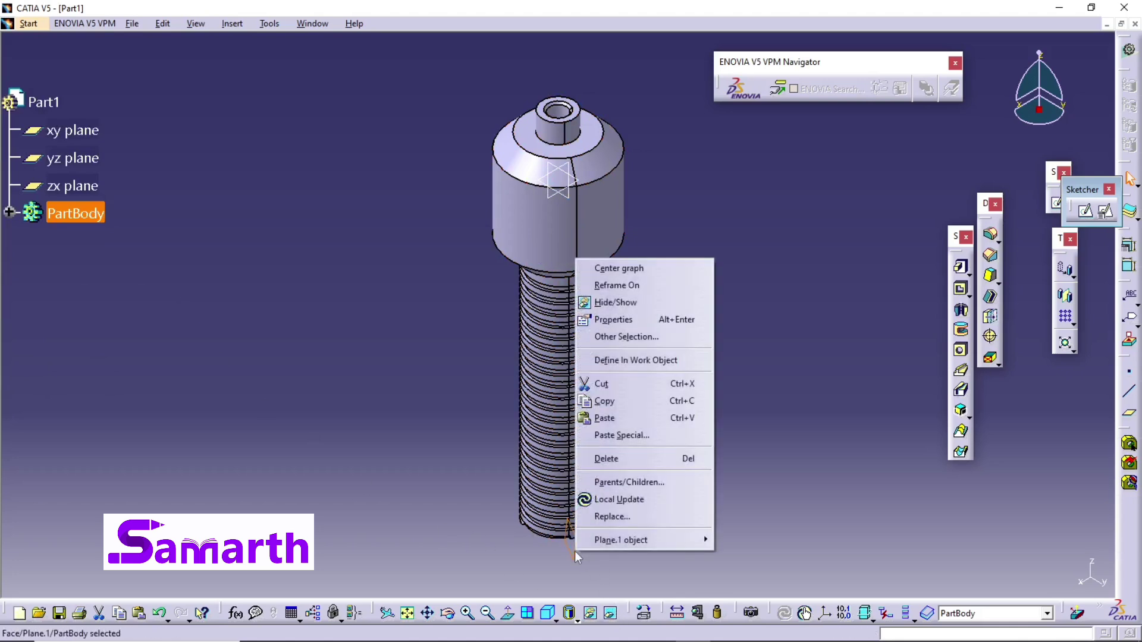
{"action": "left_click", "coordinate": [628, 320]}
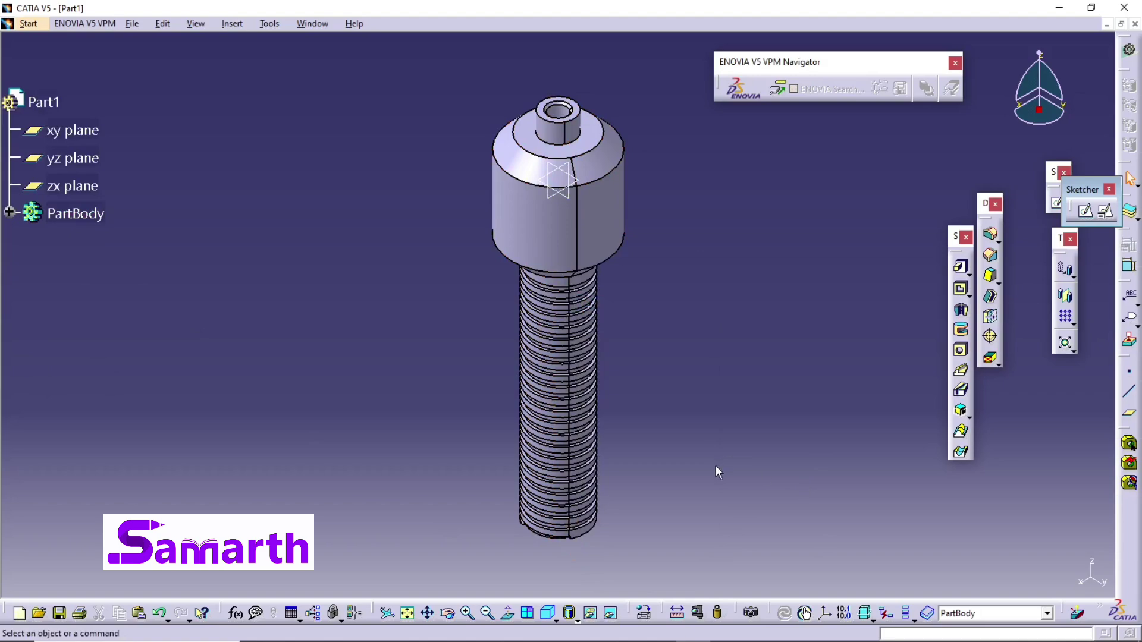
- Inspect the cut thread, then restore the isometric view fitted to the whole screw
{"action": "middle_click_drag", "start_coordinate": [448, 363], "coordinate": [474, 314]}
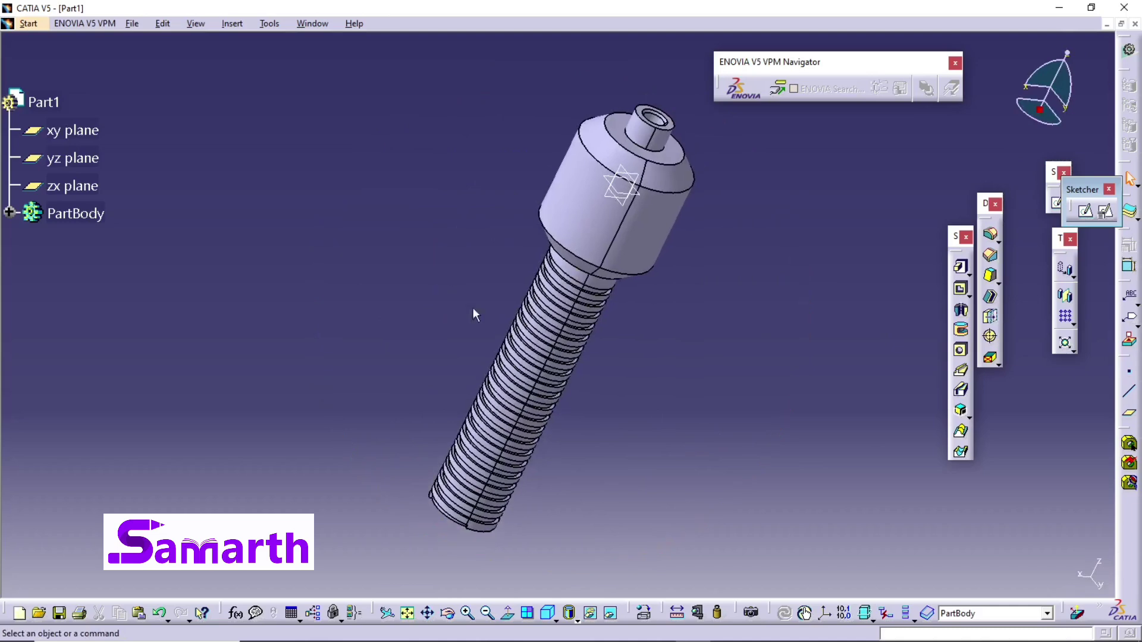
{"action": "left_click", "coordinate": [549, 619]}
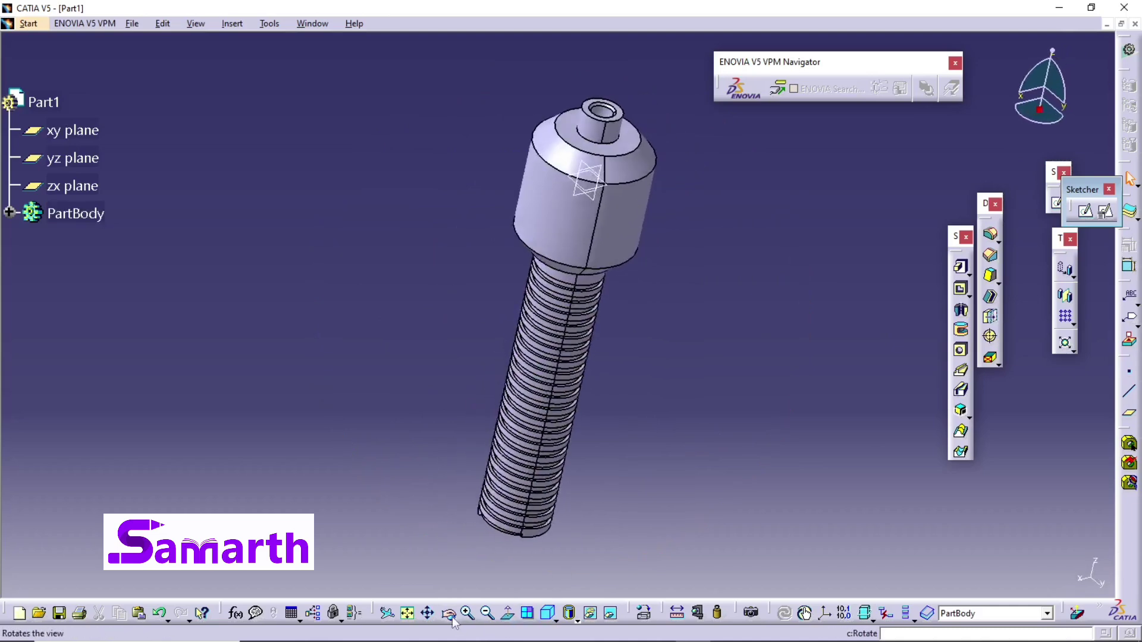
{"action": "left_click", "coordinate": [413, 618]}
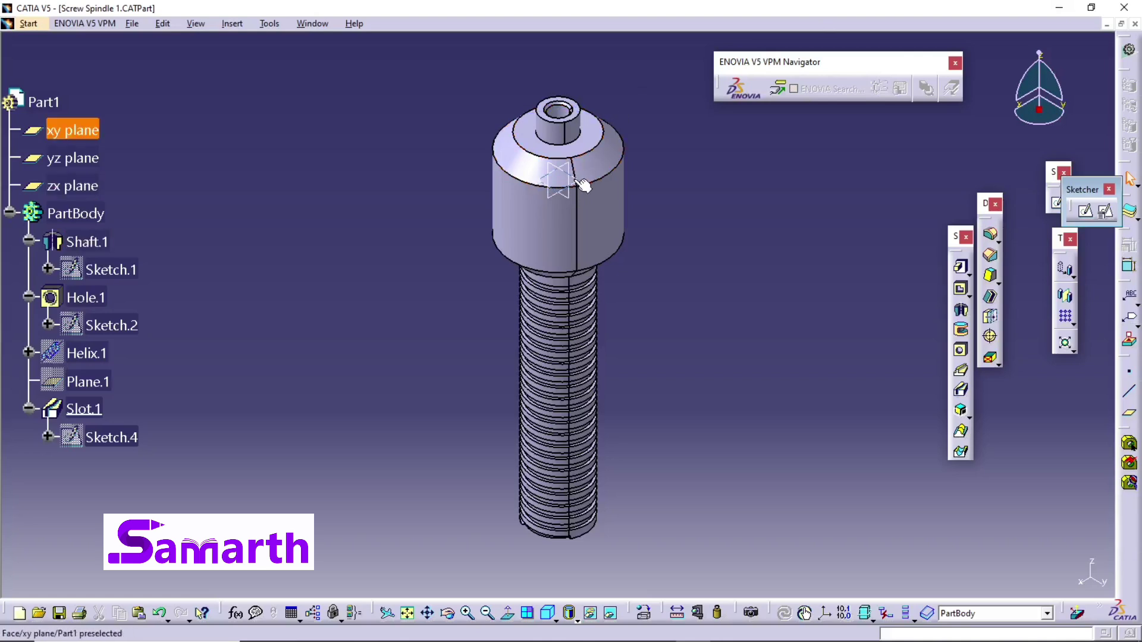
- Start Sketch.5 on the yz plane and draw a circle on the screw head
{"action": "left_click", "coordinate": [83, 158]}
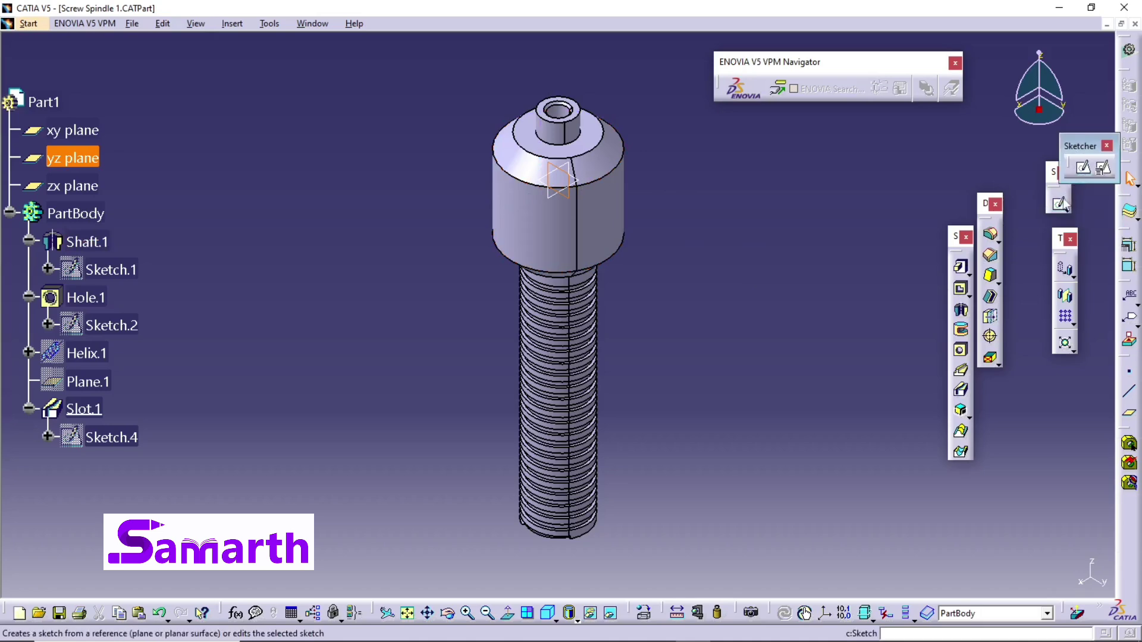
{"action": "left_click", "coordinate": [1085, 169]}
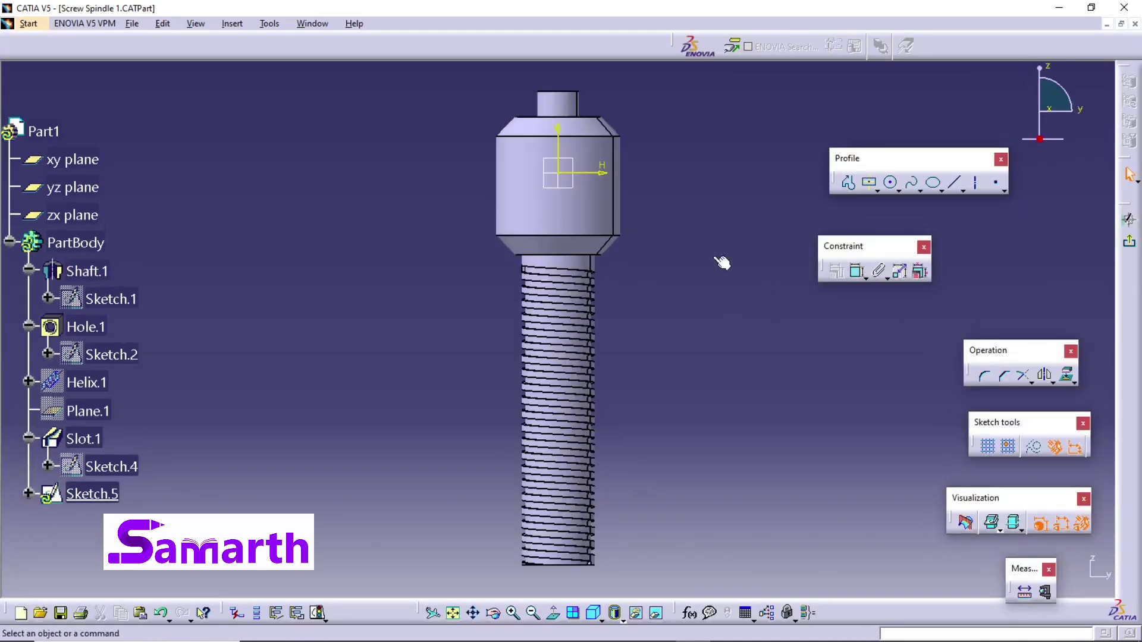
{"action": "left_click", "coordinate": [892, 184]}
{"action": "left_click", "coordinate": [891, 183]}
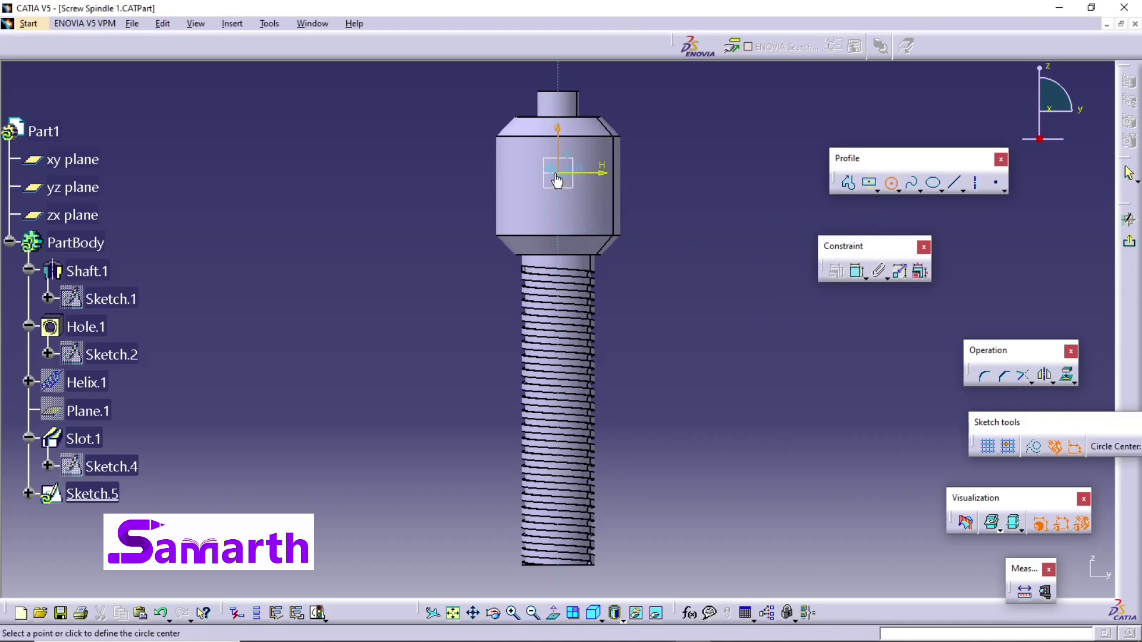
{"action": "left_click", "coordinate": [558, 211]}
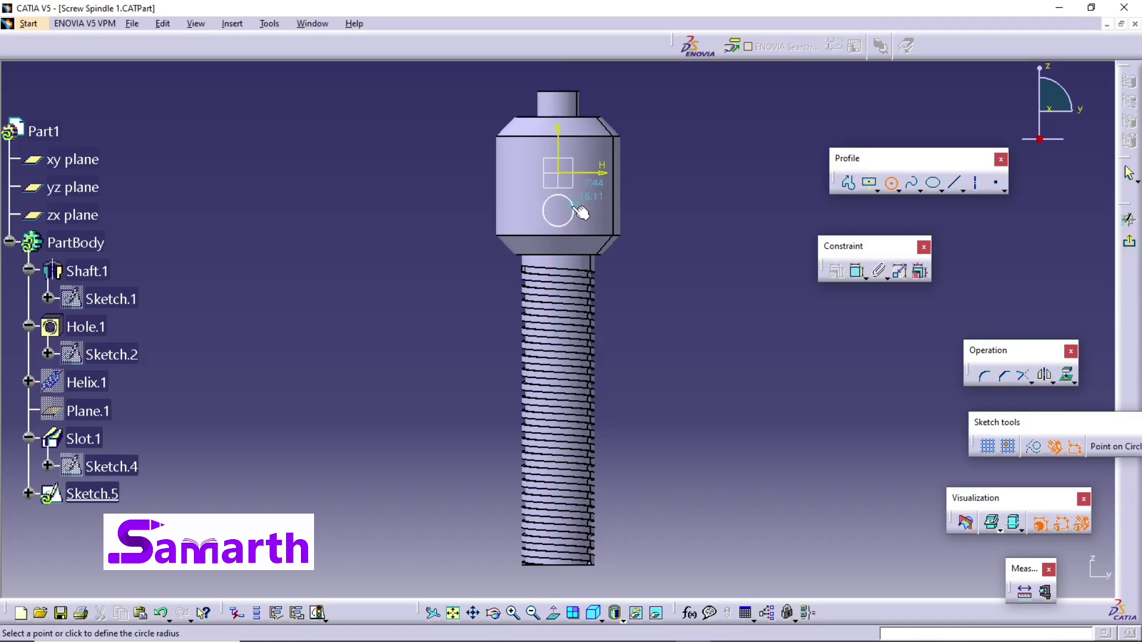
{"action": "left_click", "coordinate": [575, 207]}
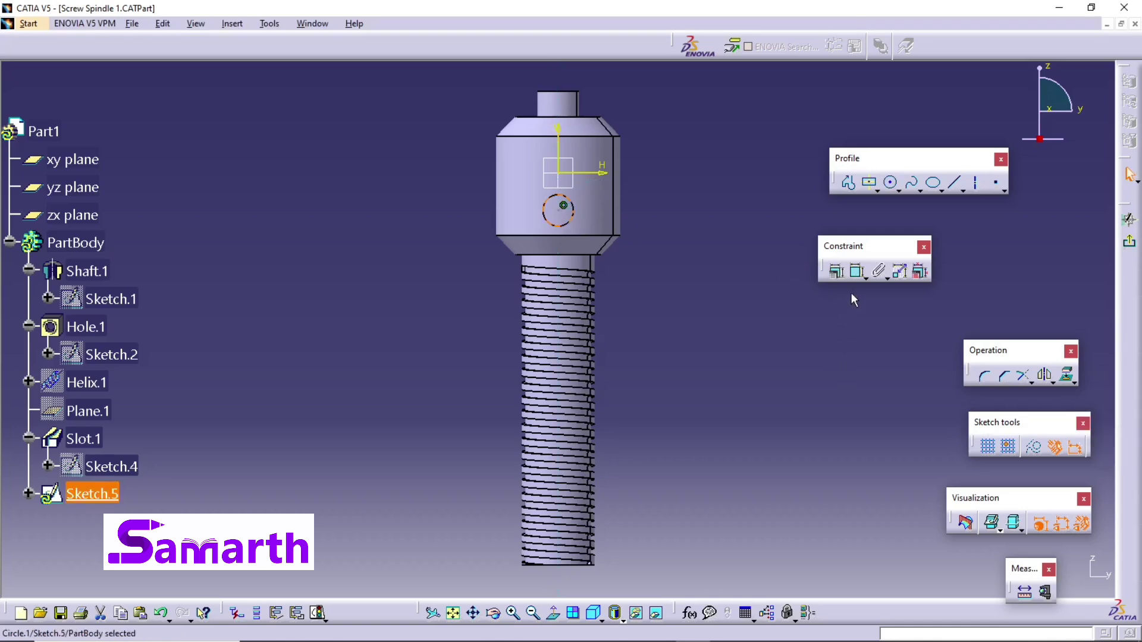
- Constrain the circle's diameter to 12 mm
{"action": "left_click", "coordinate": [857, 271]}
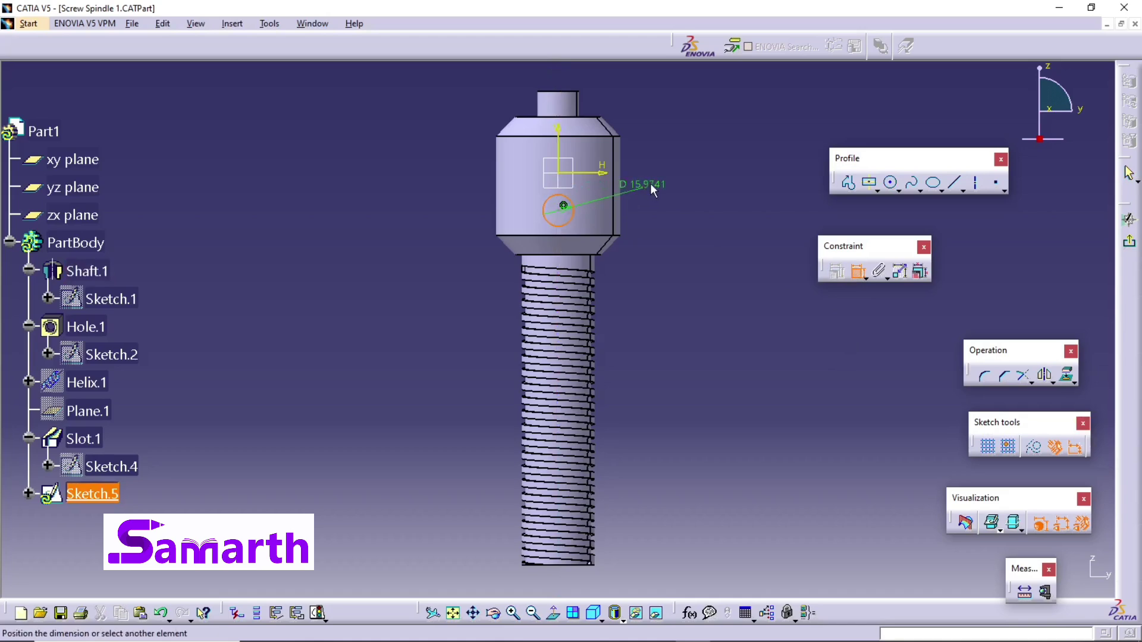
{"action": "left_click", "coordinate": [658, 185]}
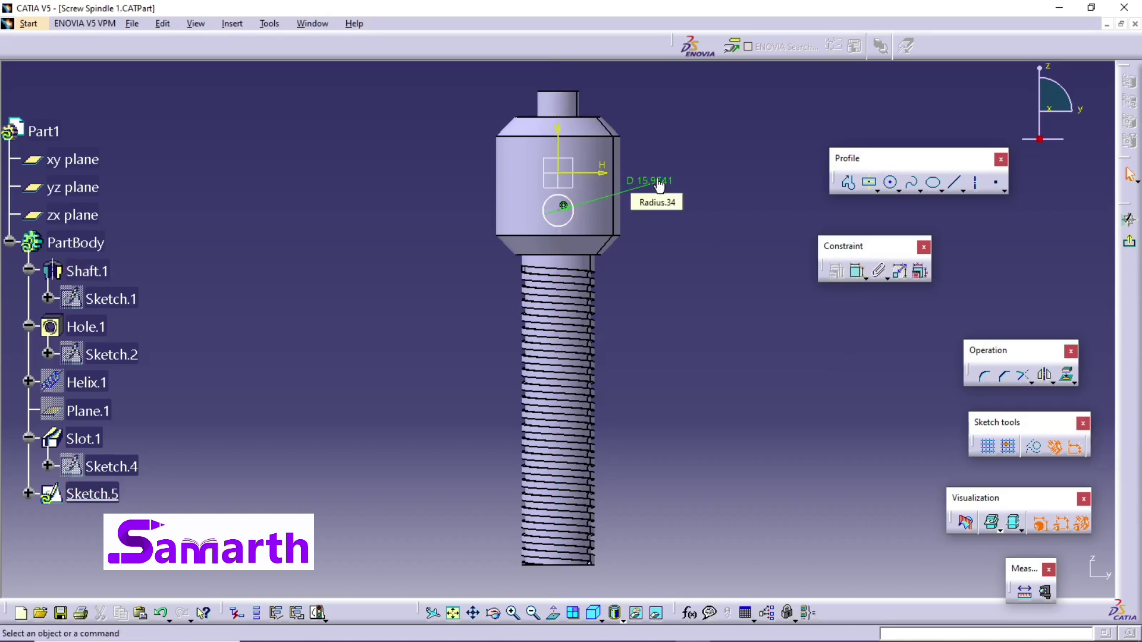
{"action": "double_click", "coordinate": [659, 186]}
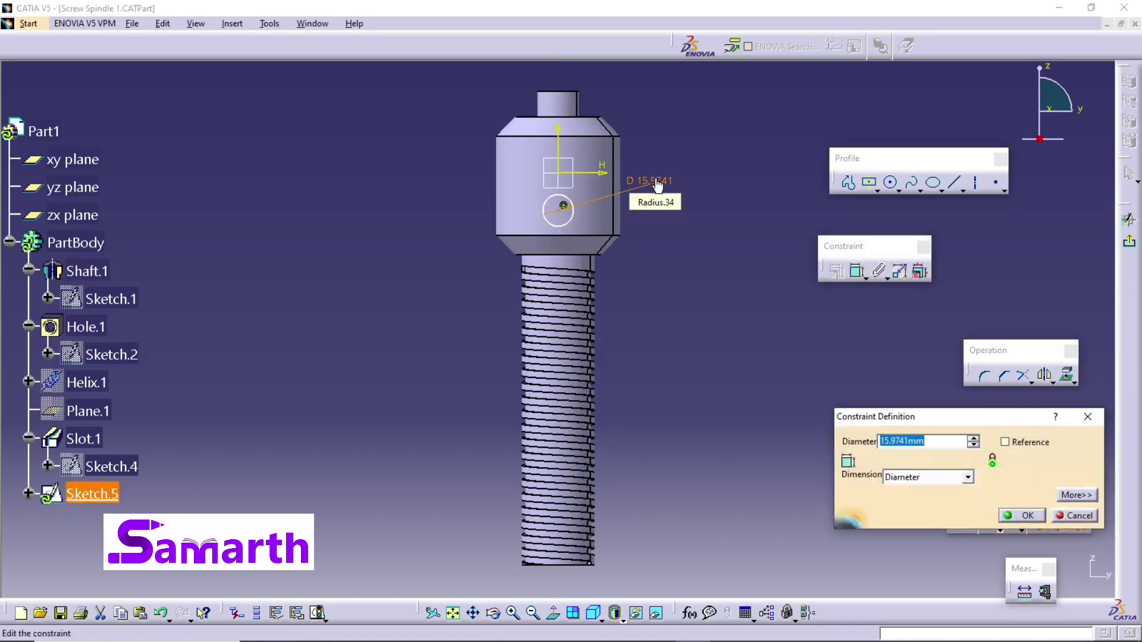
{"action": "type", "text": "12mm"}
{"action": "key", "text": "Return"}
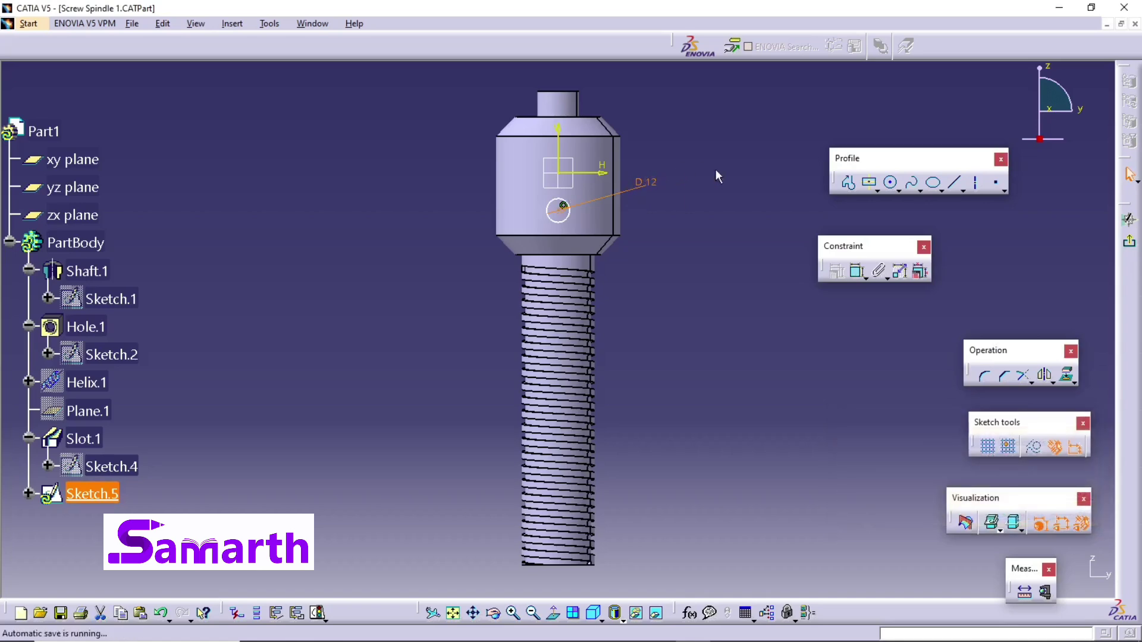
{"action": "left_click", "coordinate": [563, 207]}
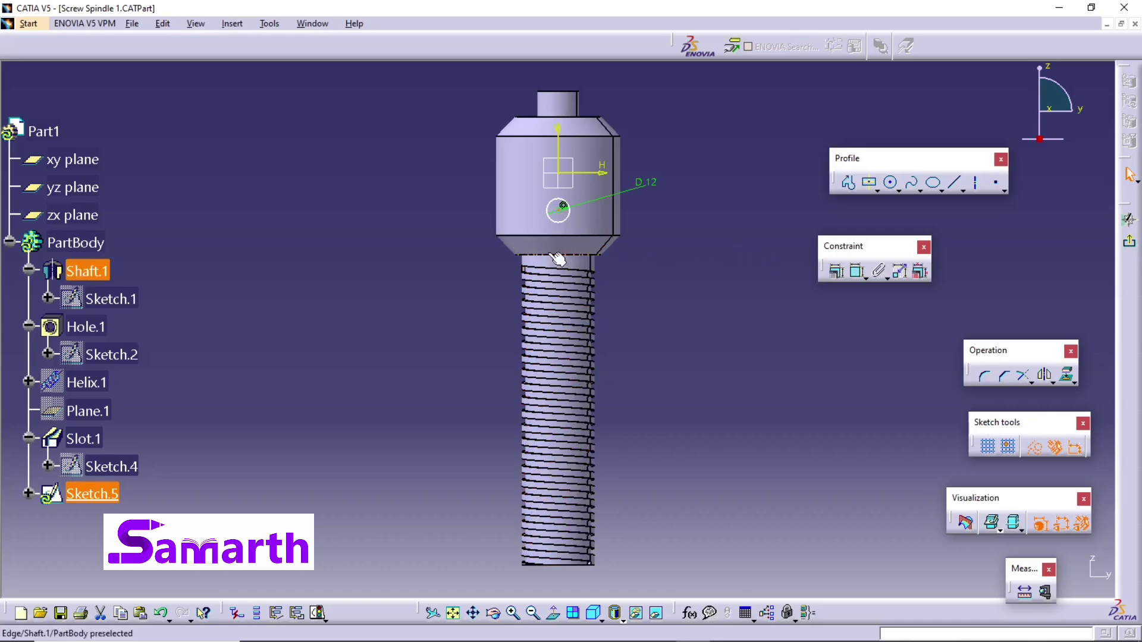
- Place the circle centre 35 mm from the head's bottom edge and exit the sketch
{"action": "left_click", "coordinate": [576, 256]}
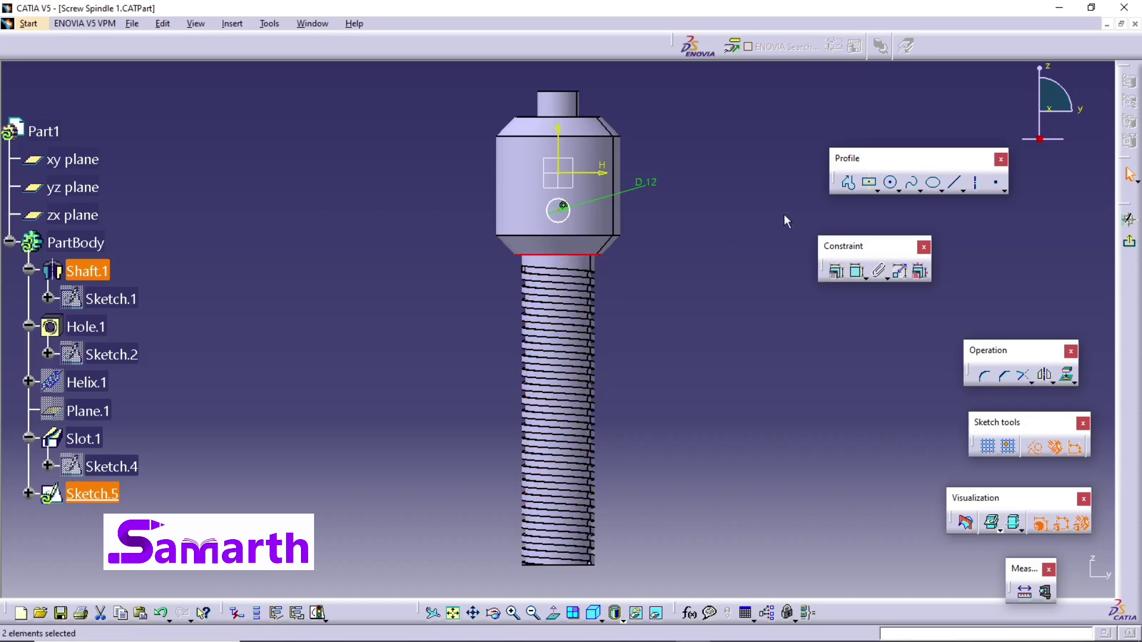
{"action": "left_click", "coordinate": [857, 271]}
{"action": "left_click", "coordinate": [558, 221]}
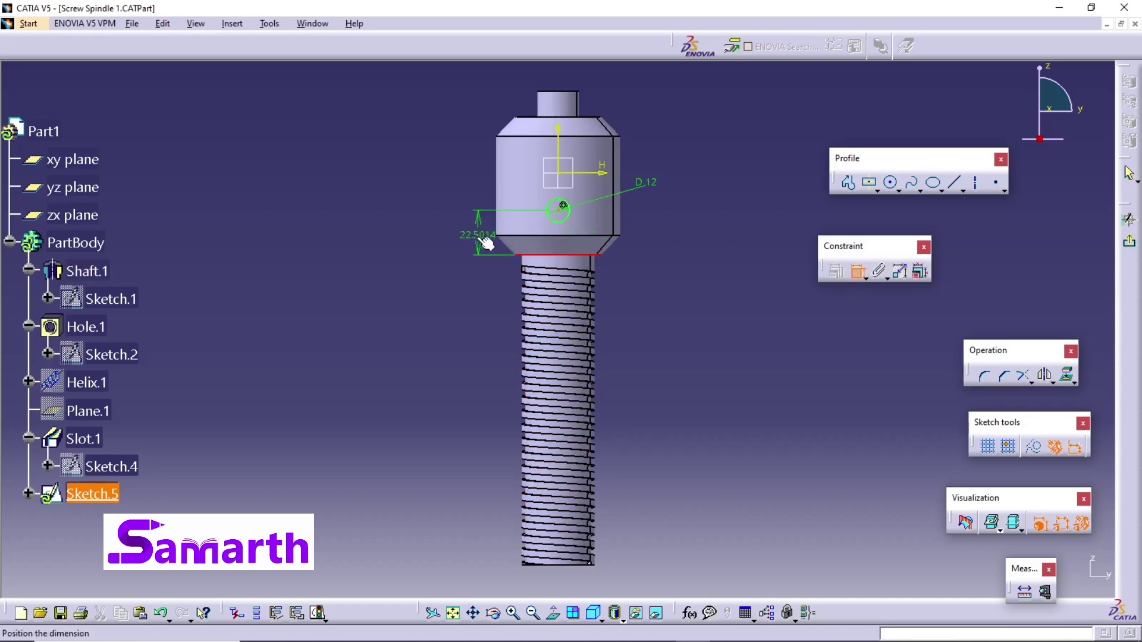
{"action": "left_click", "coordinate": [459, 238]}
{"action": "double_click", "coordinate": [458, 235]}
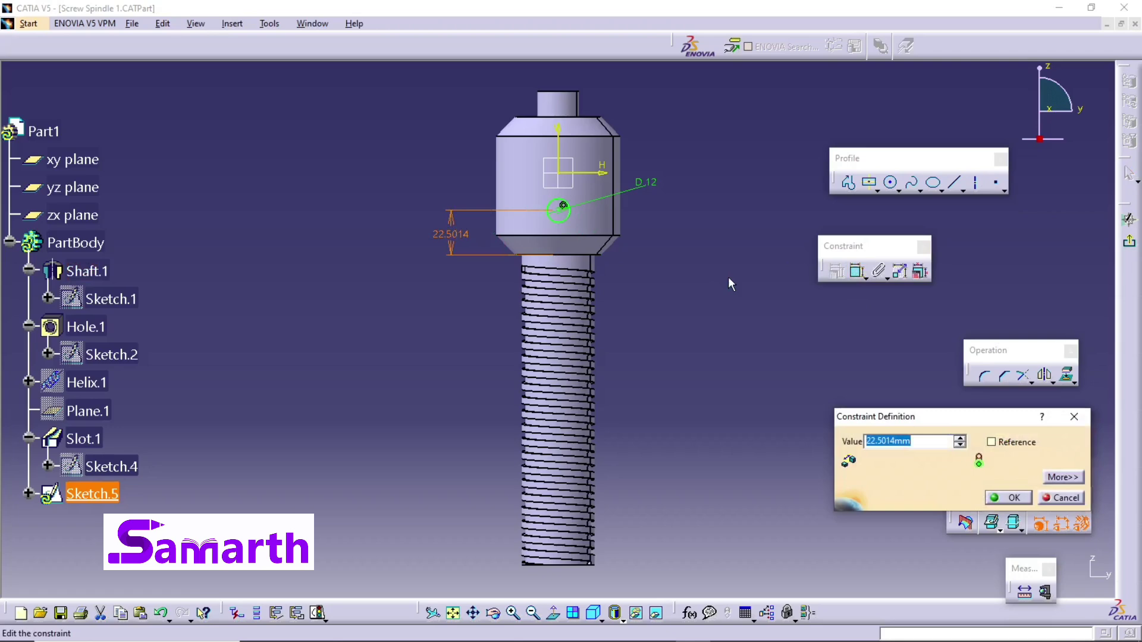
{"action": "type", "text": "35"}
{"action": "key", "text": "Return"}
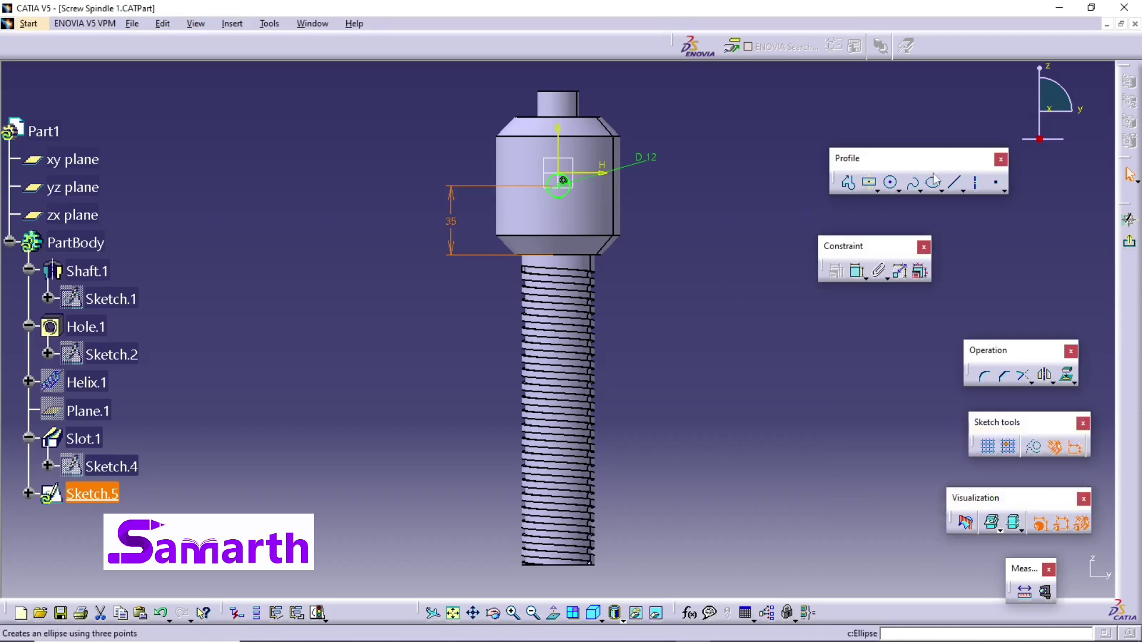
{"action": "left_click", "coordinate": [1130, 245]}
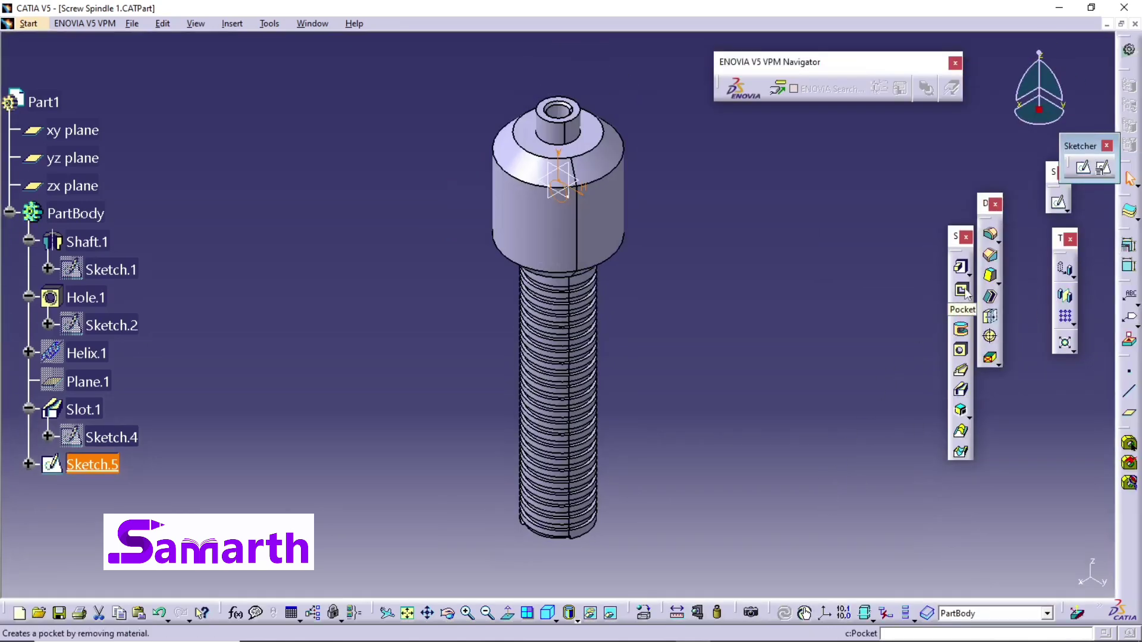
- Pocket Sketch.5 with mirrored extent and depth 65/2 (32.5 mm each way) through the head
{"action": "left_click", "coordinate": [963, 290]}
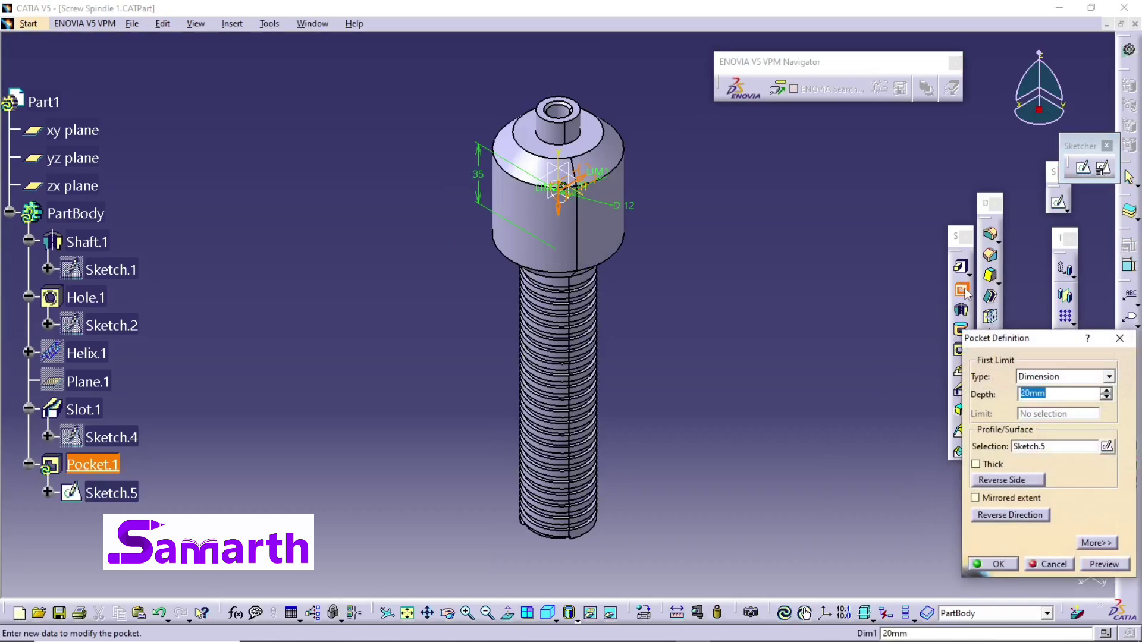
{"action": "key", "text": "shift+Tab"}
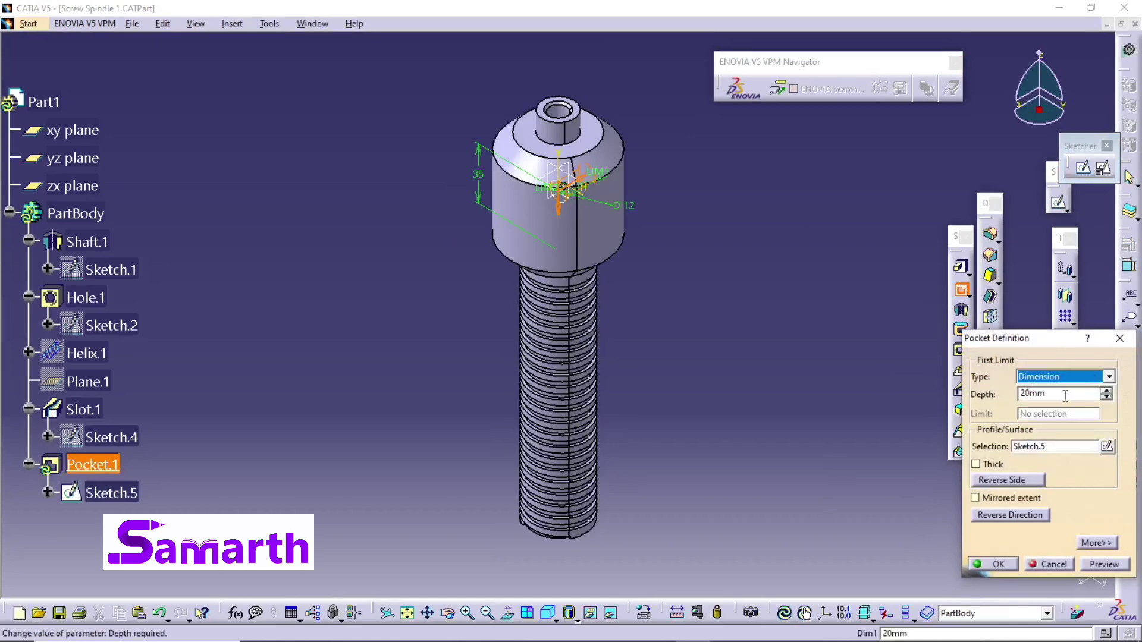
{"action": "left_click", "coordinate": [975, 499]}
{"action": "double_click", "coordinate": [1047, 392]}
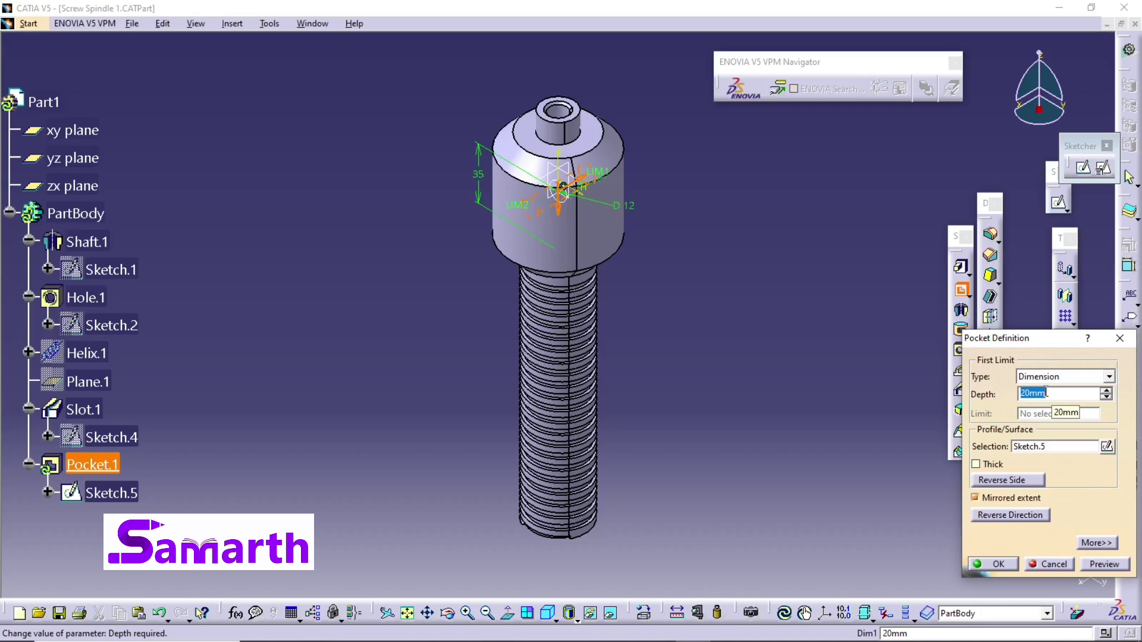
{"action": "type", "text": "65/2"}
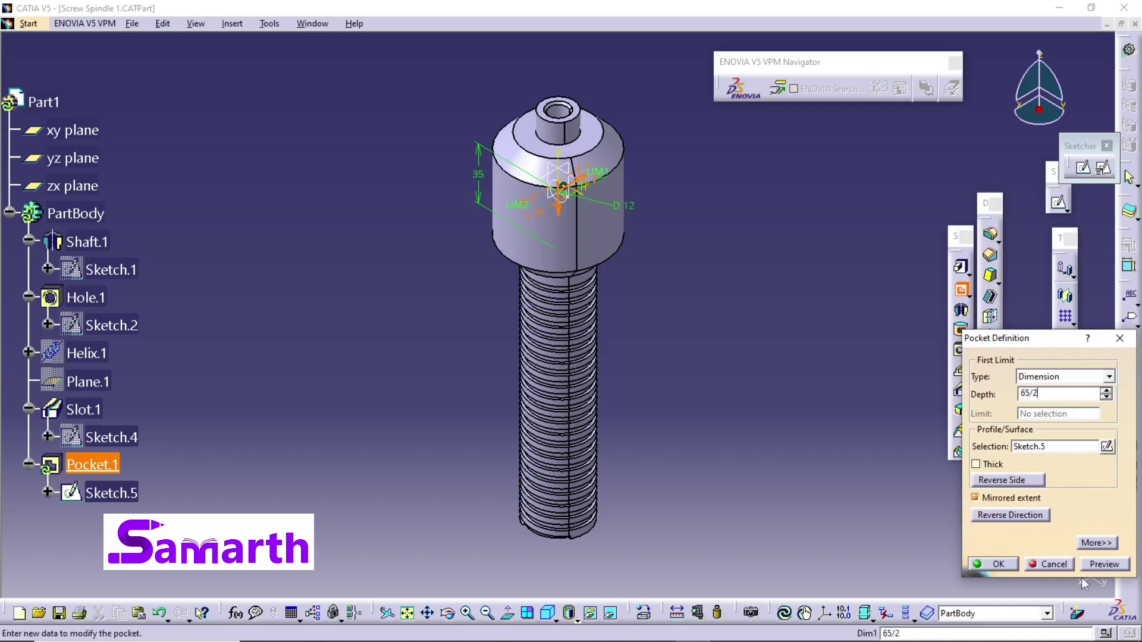
{"action": "left_click", "coordinate": [1098, 570]}
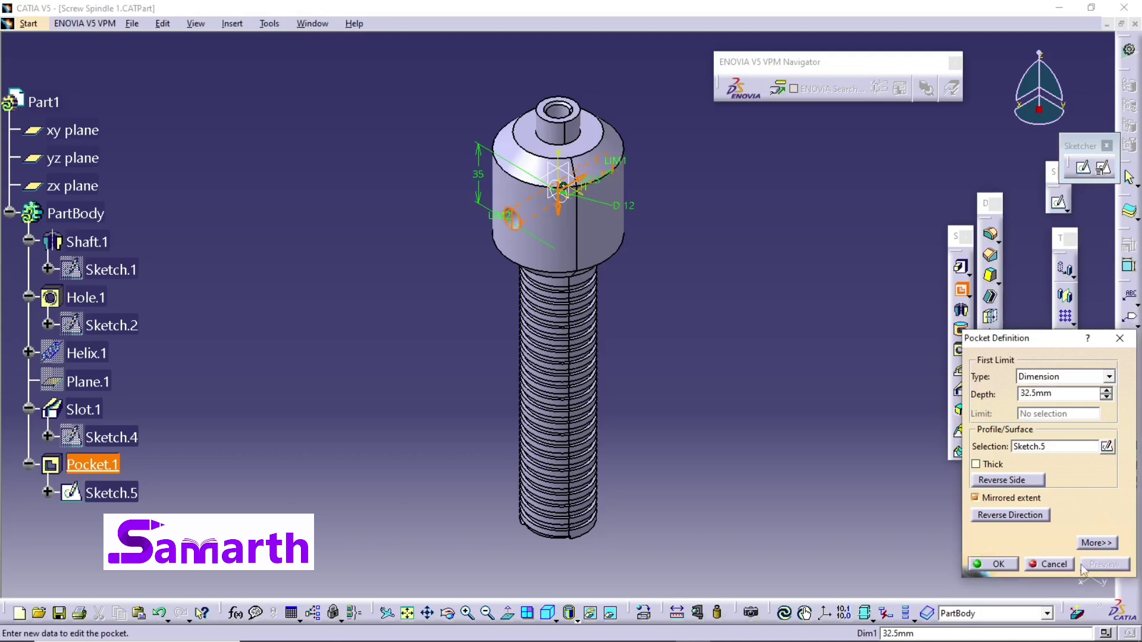
{"action": "left_click", "coordinate": [1006, 568]}
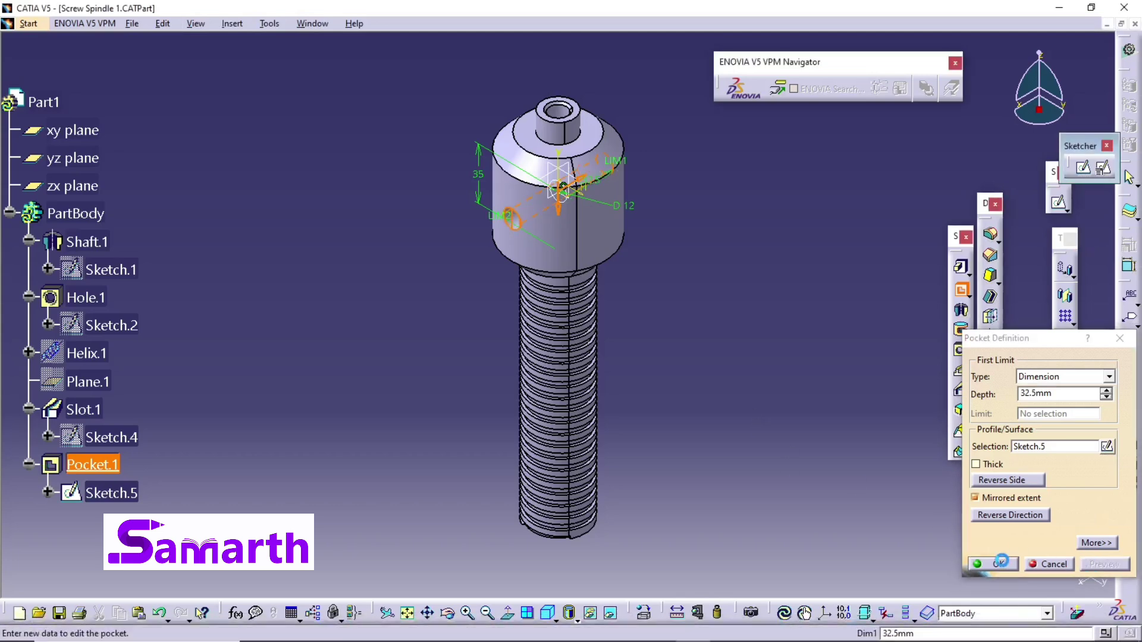
{"action": "left_click", "coordinate": [777, 402]}
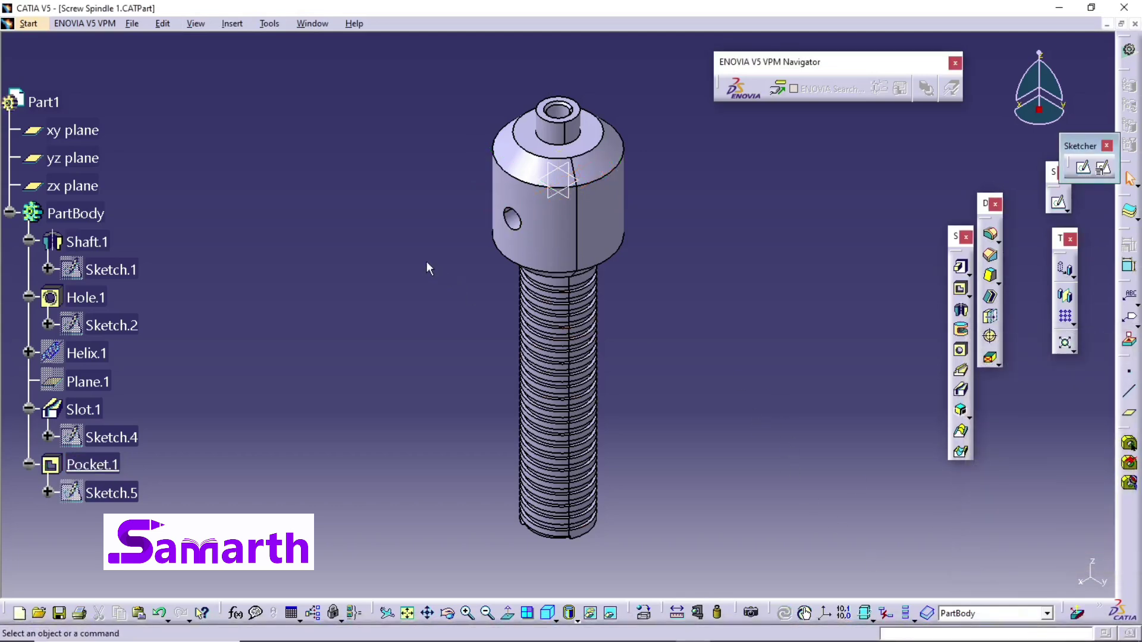
{"action": "middle_click_drag", "start_coordinate": [427, 267], "coordinate": [657, 247]}
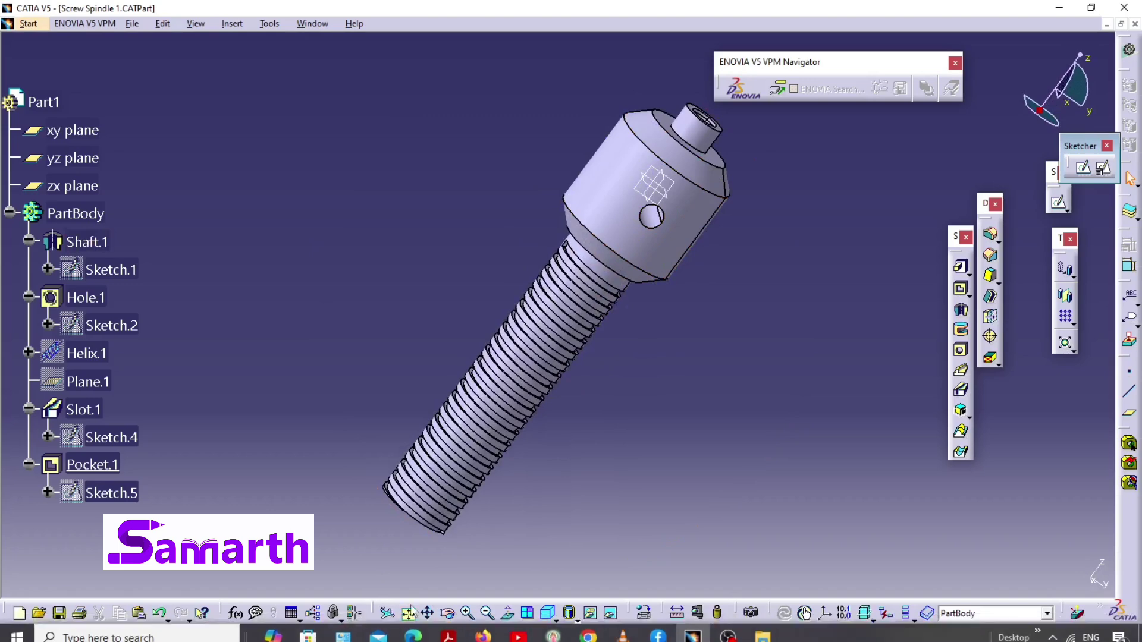
{"action": "left_click", "coordinate": [549, 615]}
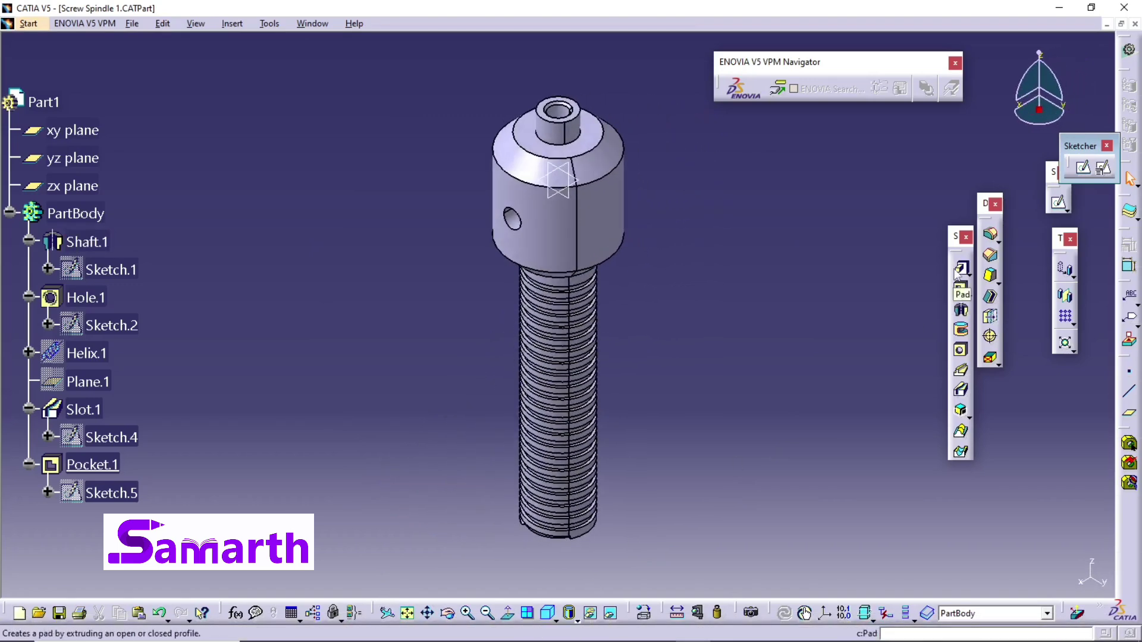